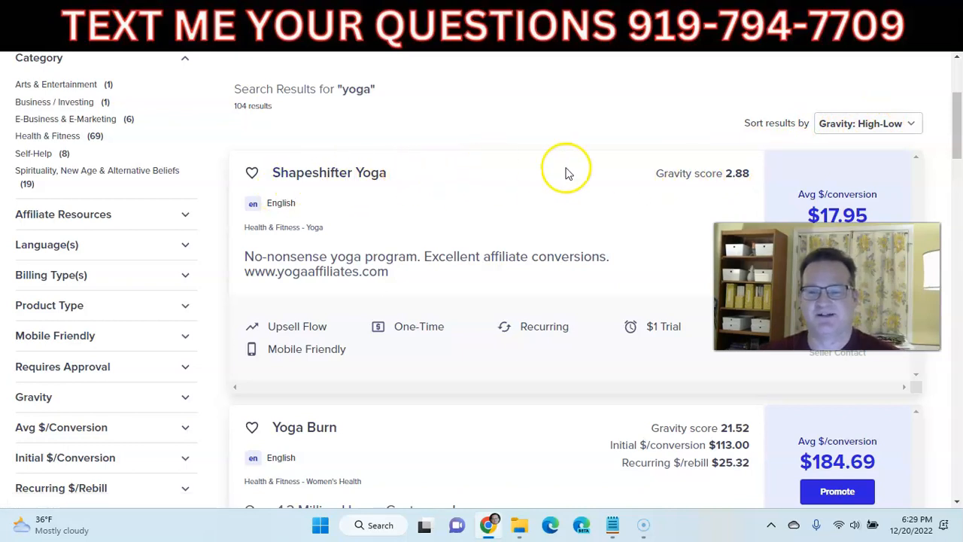
- Compare the gravity scores of the Shapeshifter Yoga and Yoga Burn offers and check Yoga Burn's customer claim and average earnings per conversion
{"action": "left_click_drag", "start_coordinate": [750, 173], "coordinate": [713, 172]}
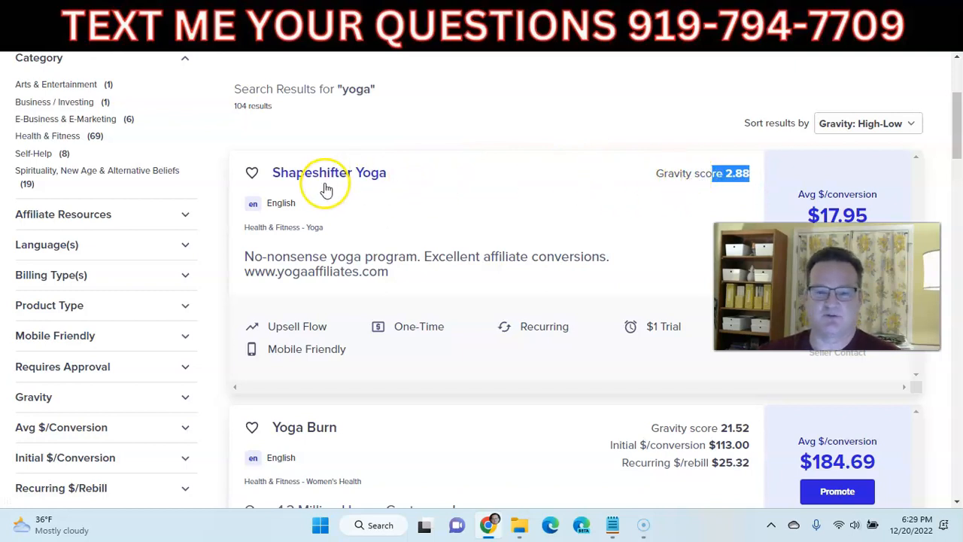
{"action": "left_click", "coordinate": [608, 197]}
{"action": "scroll", "coordinate": [572, 192], "scroll_direction": "down", "scroll_amount": 4}
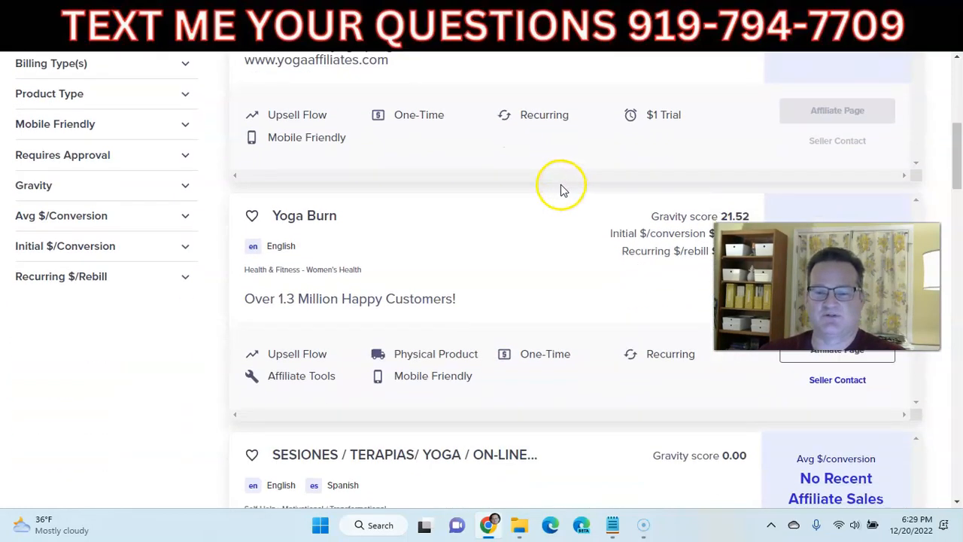
{"action": "left_click_drag", "start_coordinate": [750, 146], "coordinate": [651, 145]}
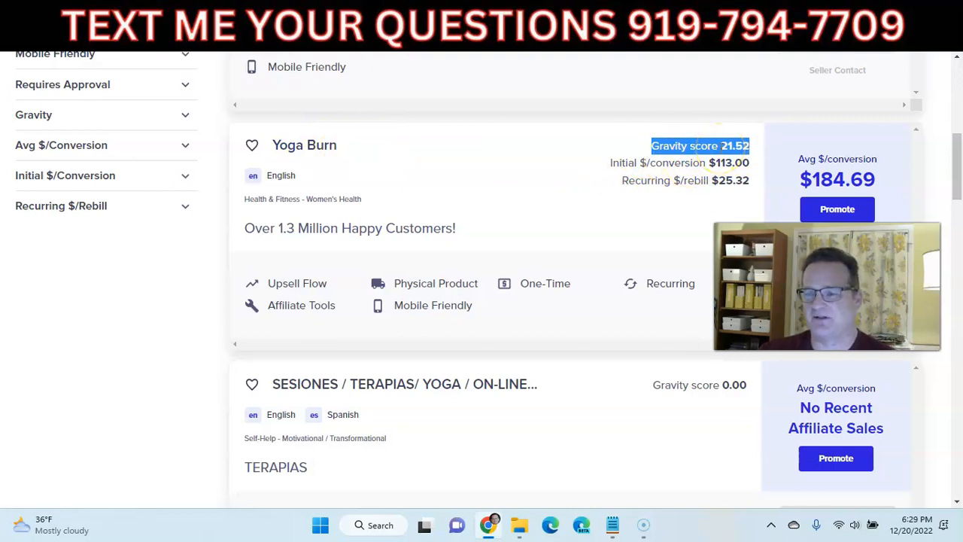
{"action": "left_click", "coordinate": [552, 172]}
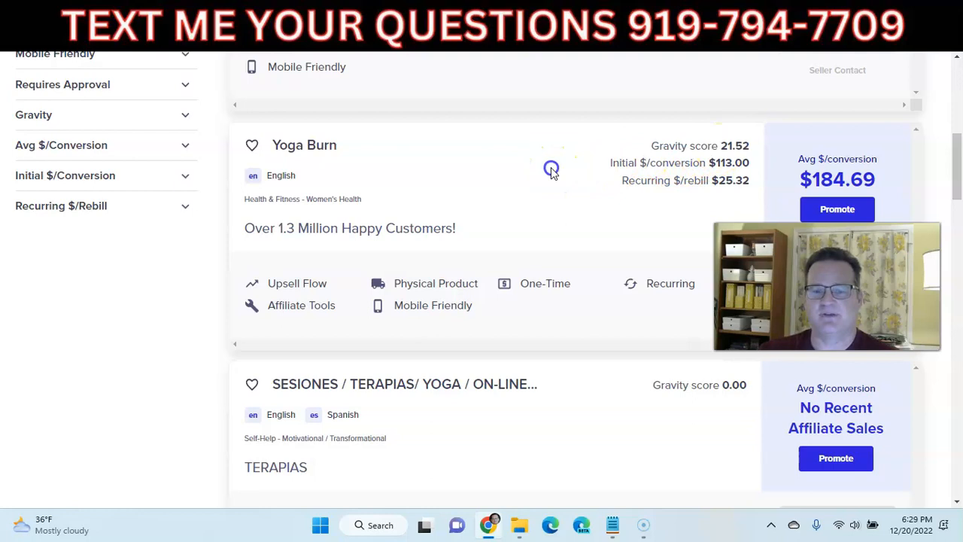
{"action": "left_click_drag", "start_coordinate": [503, 202], "coordinate": [278, 229]}
{"action": "left_click", "coordinate": [511, 213]}
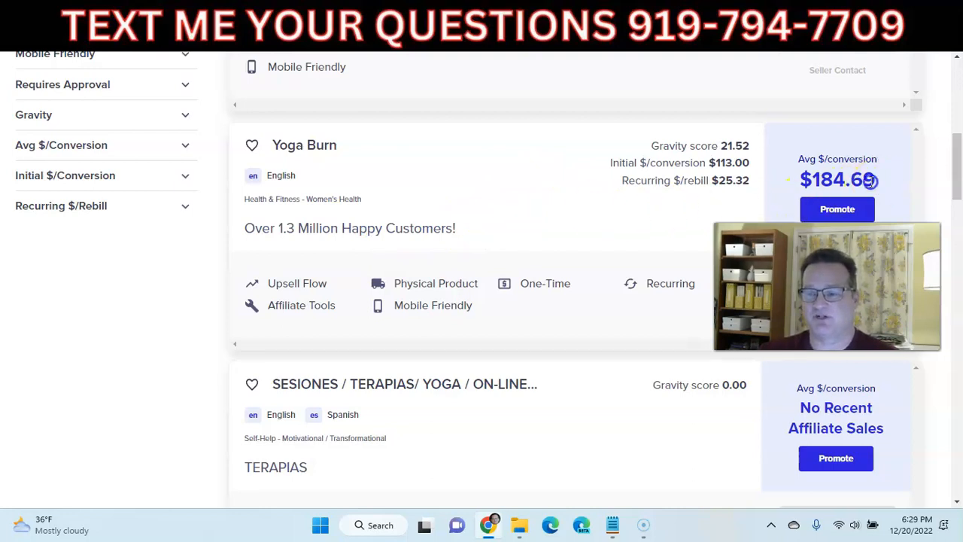
{"action": "left_click_drag", "start_coordinate": [876, 181], "coordinate": [812, 179]}
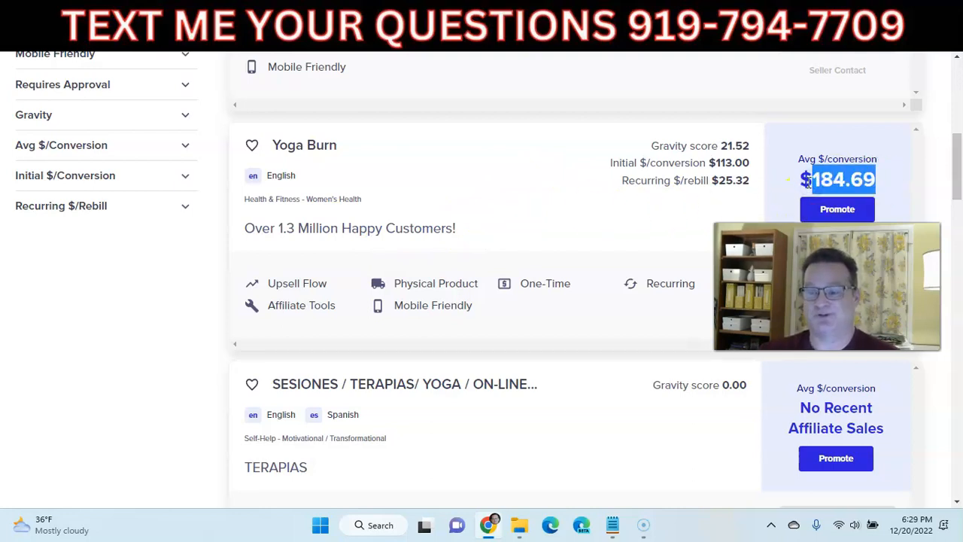
{"action": "left_click", "coordinate": [538, 194]}
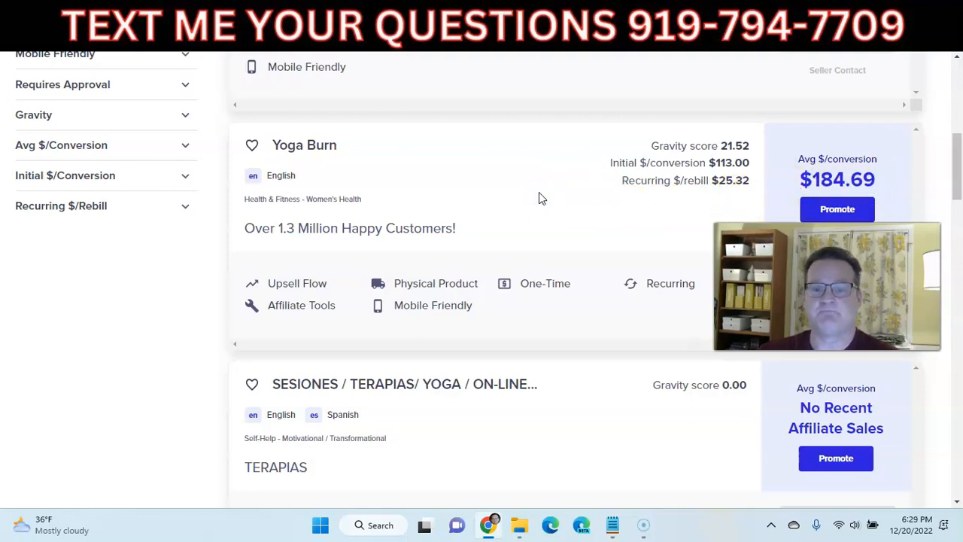
- Create a HopLink for promoting the Yoga Burn offer, leaving the tracking ID empty, and copy the encrypted link
{"action": "left_click", "coordinate": [827, 210]}
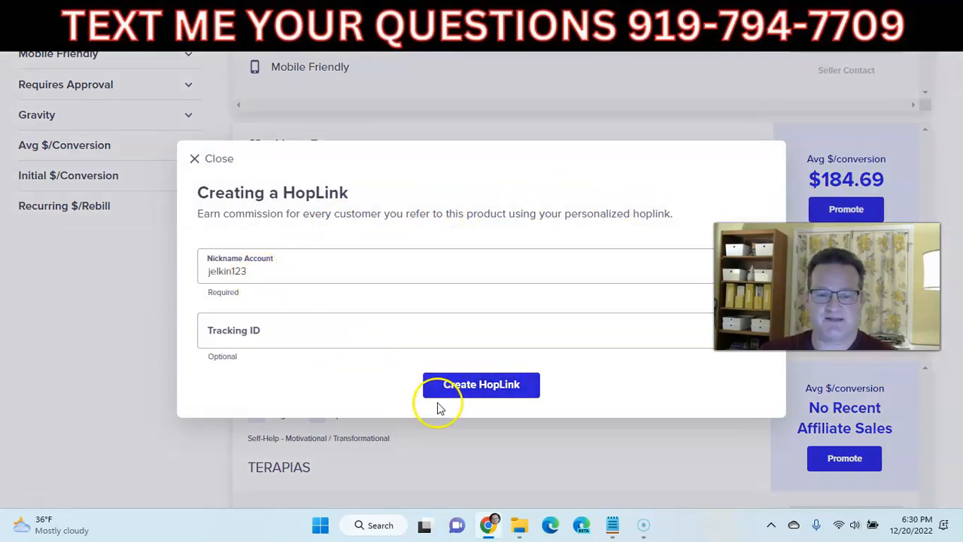
{"action": "left_click", "coordinate": [468, 391]}
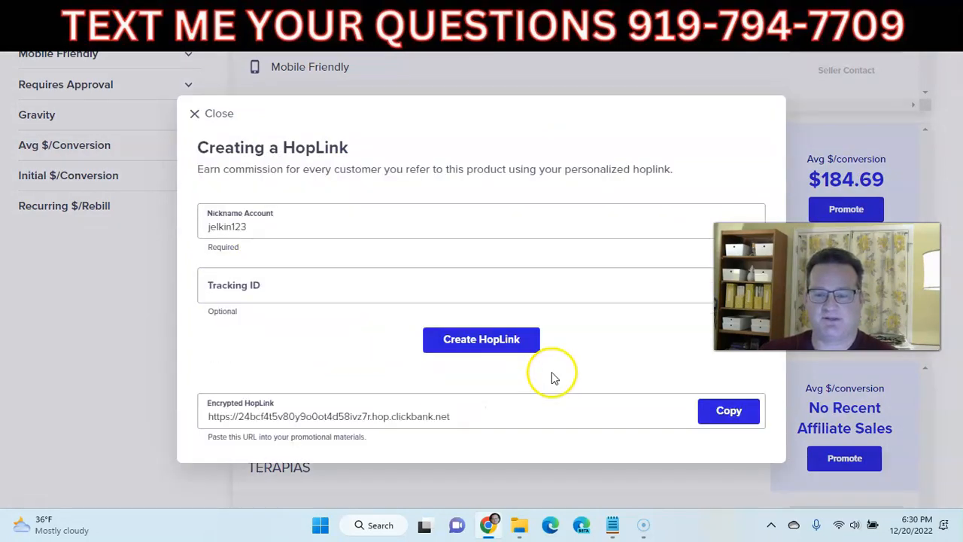
{"action": "left_click", "coordinate": [716, 410]}
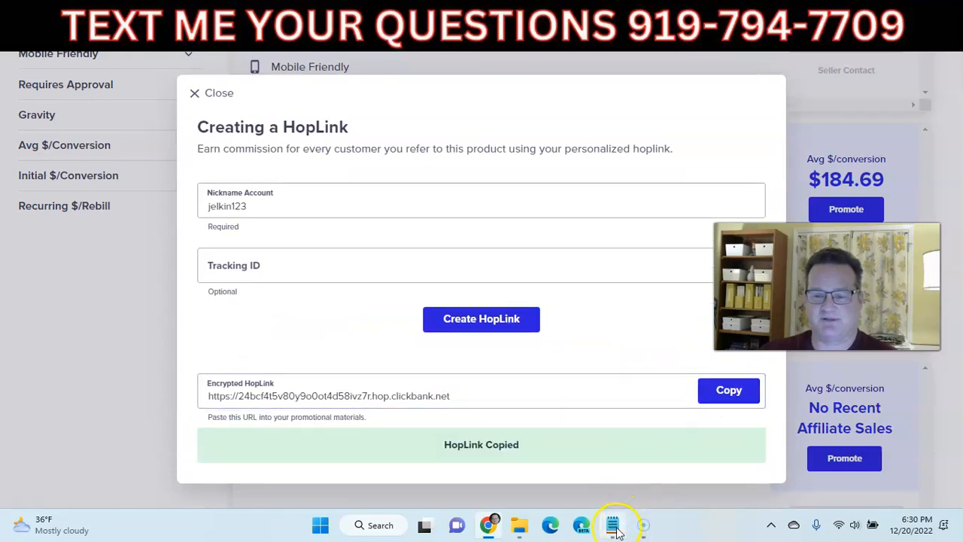
- Paste the copied HopLink below the existing line in the open Notepad note, minimize the note and close the HopLink dialog
{"action": "left_click", "coordinate": [613, 526]}
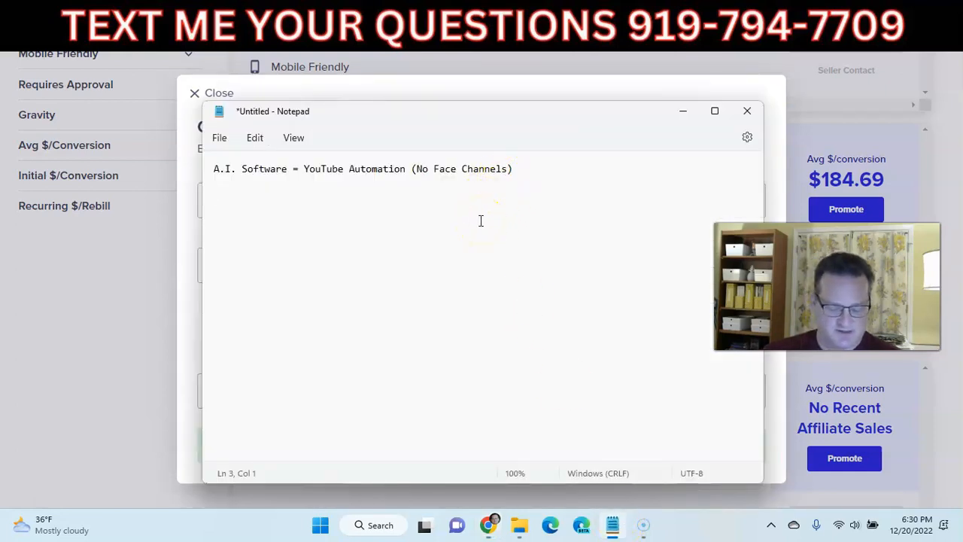
{"action": "key", "text": "ctrl+v"}
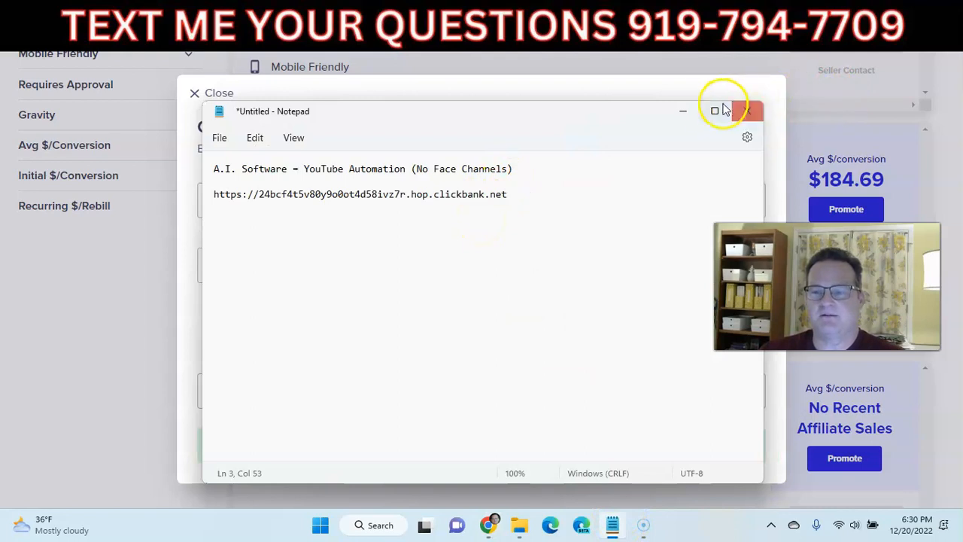
{"action": "left_click", "coordinate": [684, 111]}
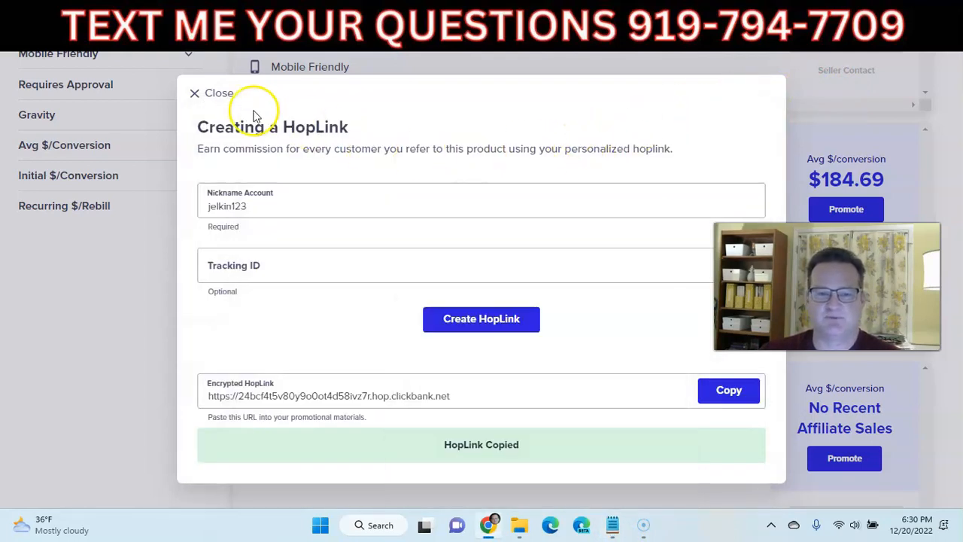
{"action": "left_click", "coordinate": [222, 96]}
{"action": "scroll", "coordinate": [493, 161], "scroll_direction": "up", "scroll_amount": 5}
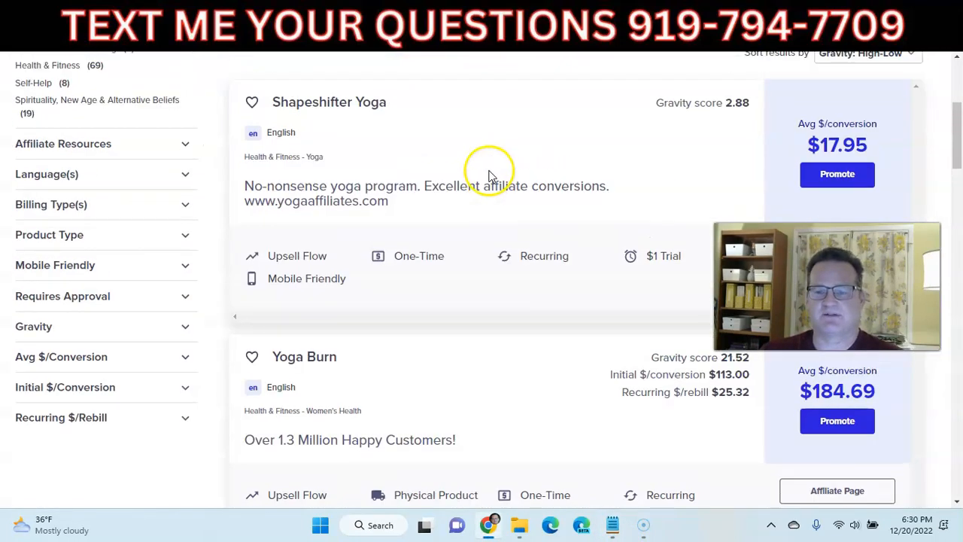
{"action": "scroll", "coordinate": [561, 173], "scroll_direction": "up", "scroll_amount": 3}
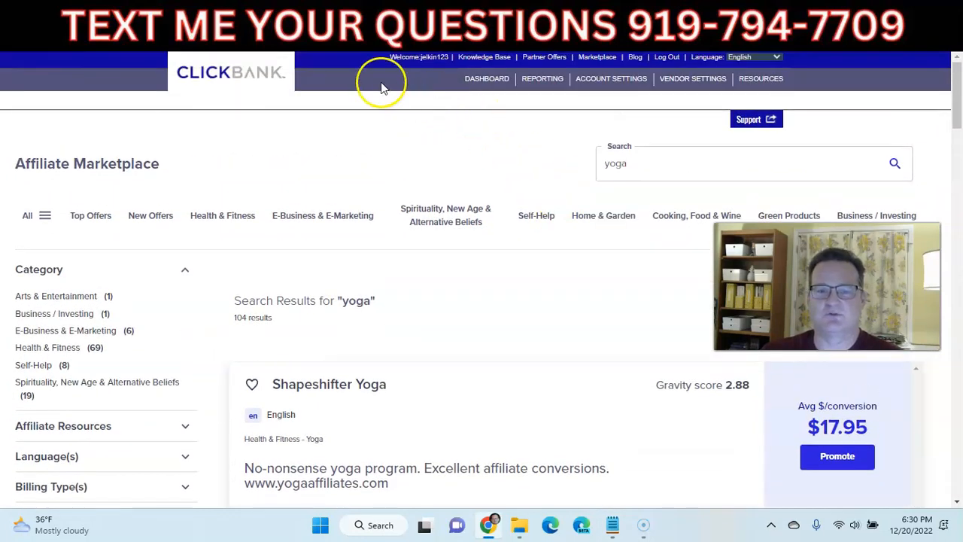
- Highlight "A.I. software" in the script item of the video outline document, and open the Article Forge home page
{"action": "left_click", "coordinate": [334, 17]}
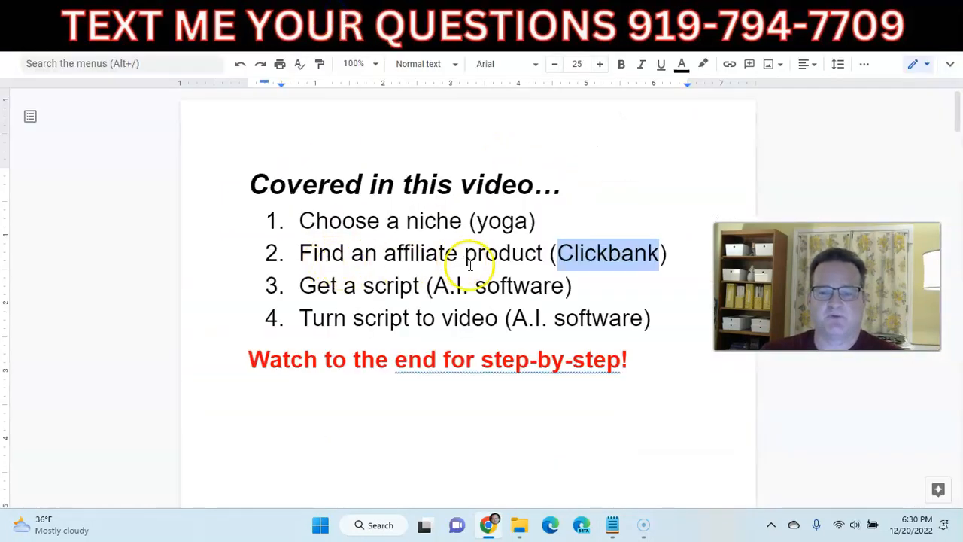
{"action": "left_click_drag", "start_coordinate": [300, 285], "coordinate": [562, 285]}
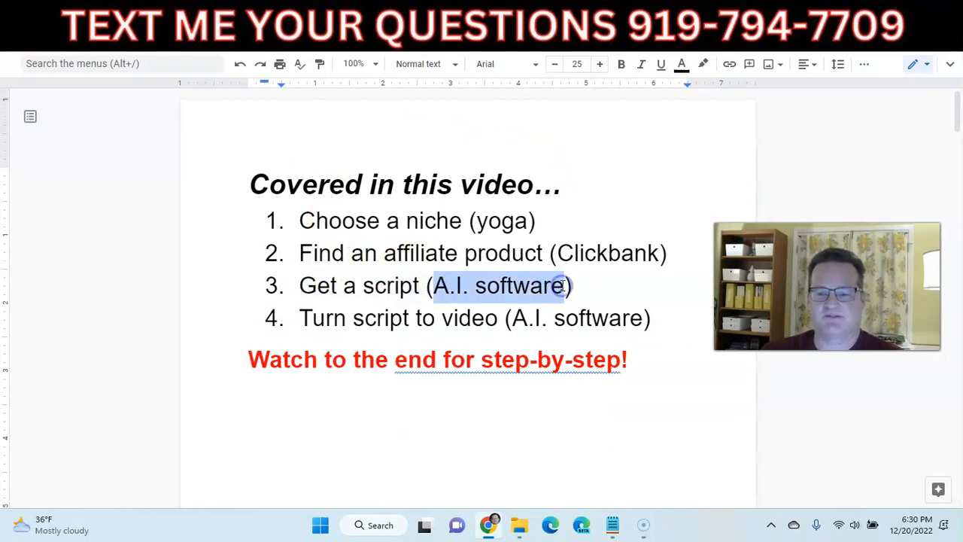
{"action": "left_click", "coordinate": [389, 28]}
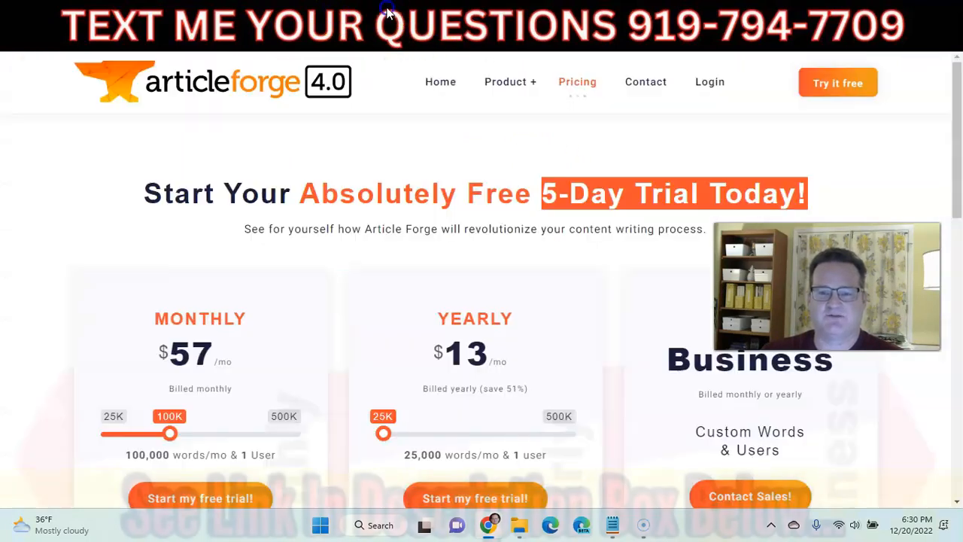
{"action": "left_click", "coordinate": [230, 88]}
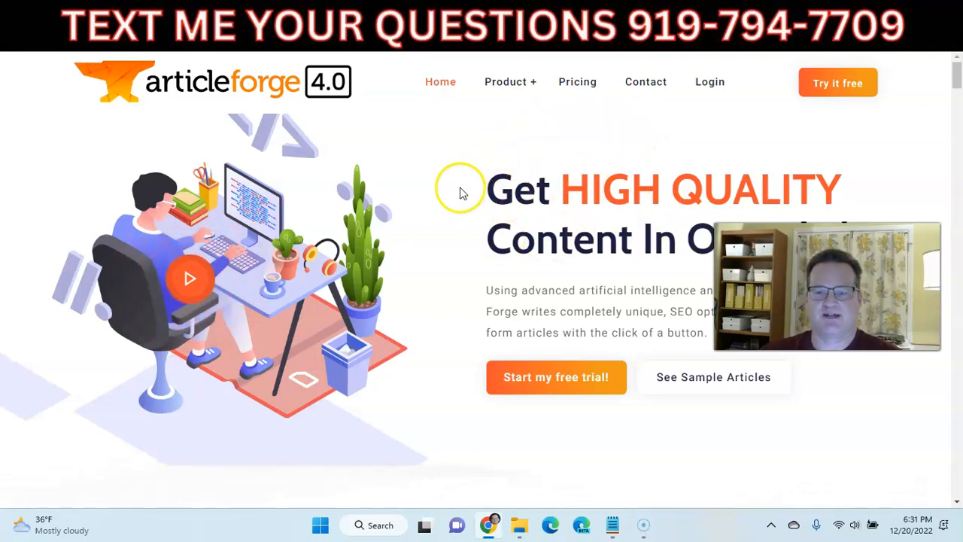
- Switch to the Article Forge account with the generated keto article and open a blank form for a new article
{"action": "left_click", "coordinate": [434, 23]}
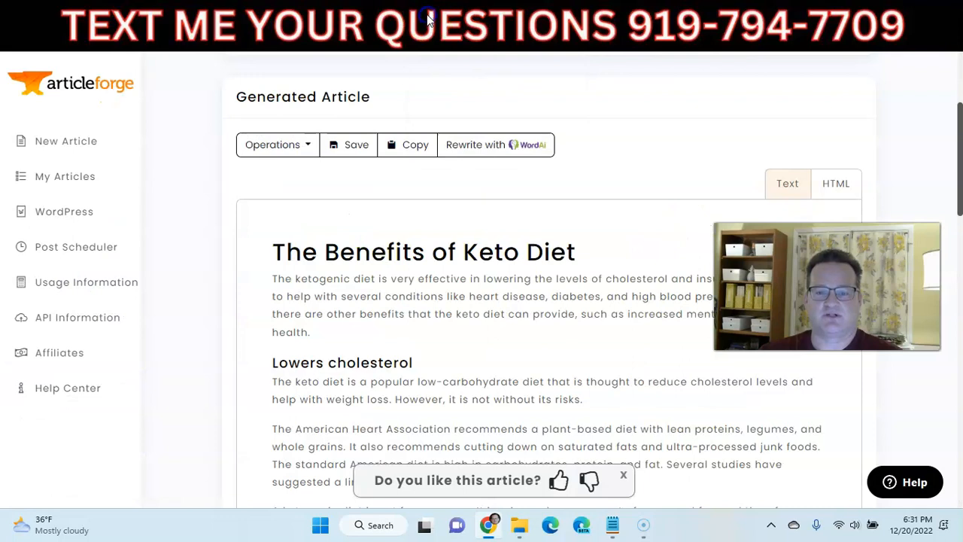
{"action": "left_click", "coordinate": [66, 150]}
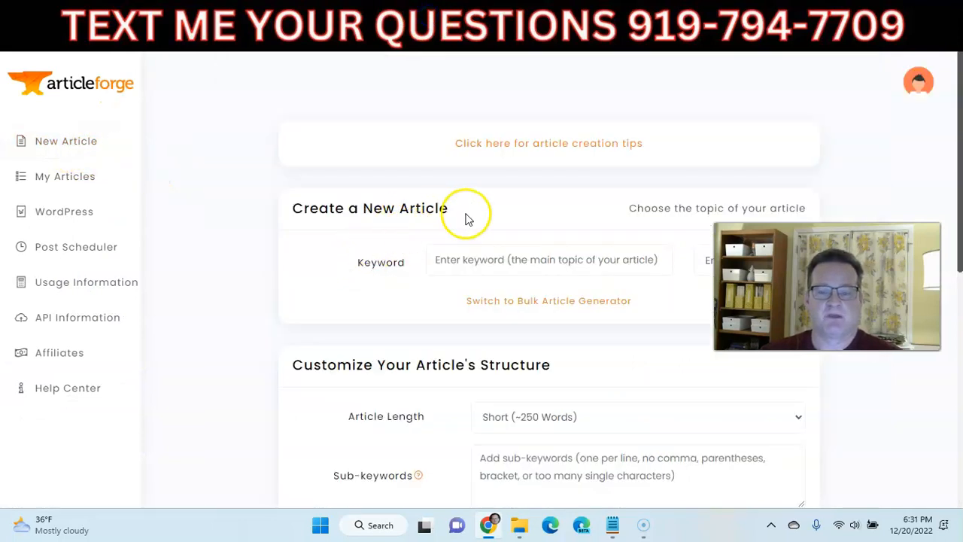
{"action": "scroll", "coordinate": [488, 239], "scroll_direction": "down", "scroll_amount": 1}
{"action": "scroll", "coordinate": [485, 218], "scroll_direction": "up", "scroll_amount": 1}
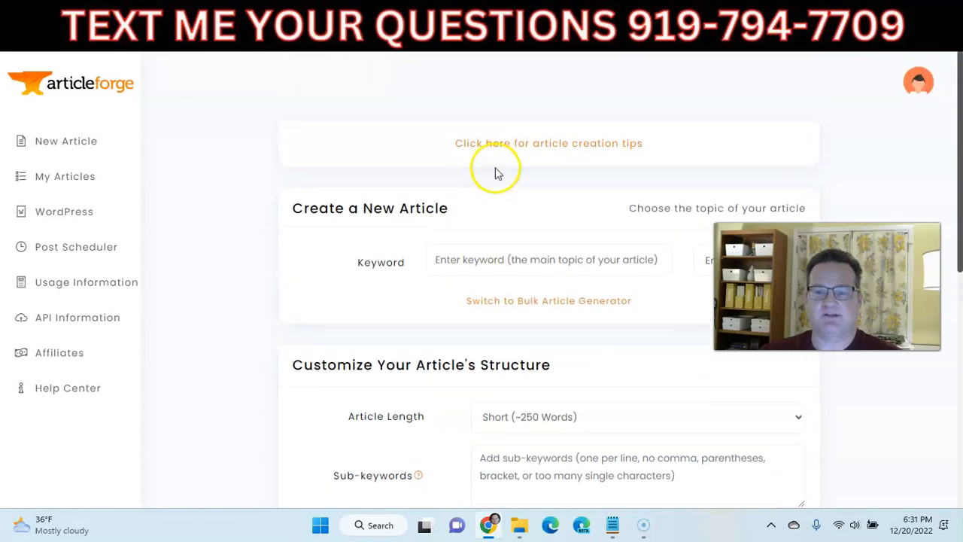
{"action": "left_click", "coordinate": [826, 287]}
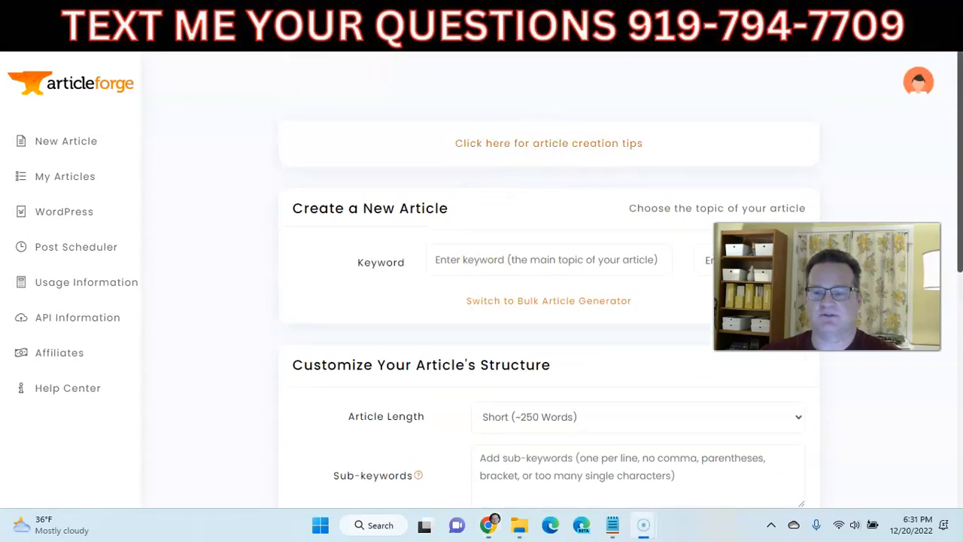
{"action": "left_click_drag", "start_coordinate": [826, 286], "coordinate": [839, 124]}
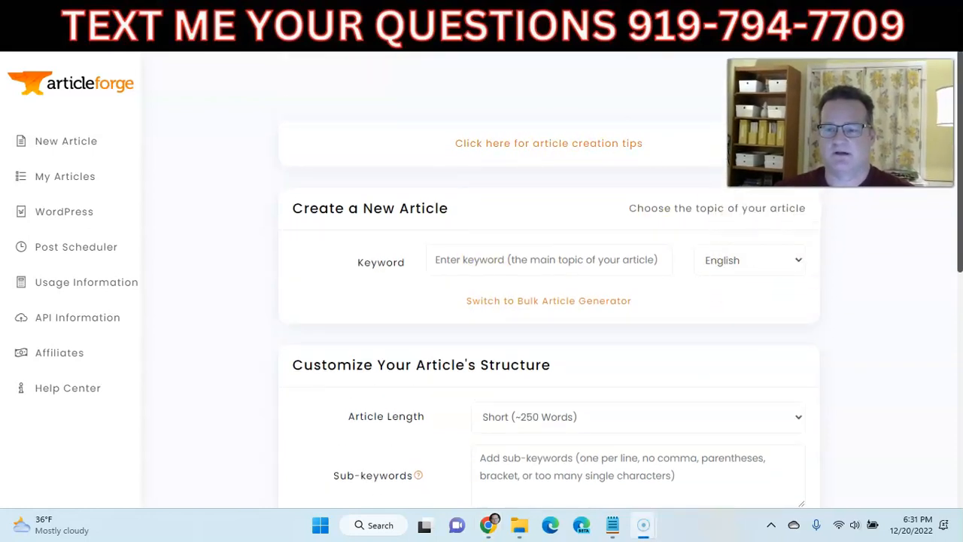
- Set the new article's keyword to "benefits of yoga as you get older" and its language to English
{"action": "left_click", "coordinate": [513, 261]}
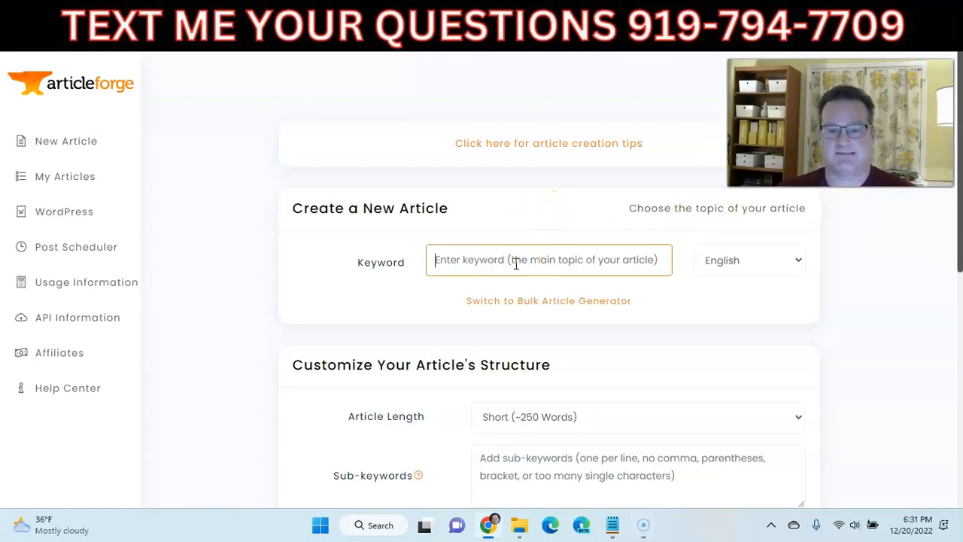
{"action": "type", "text": "benefits of yoga"}
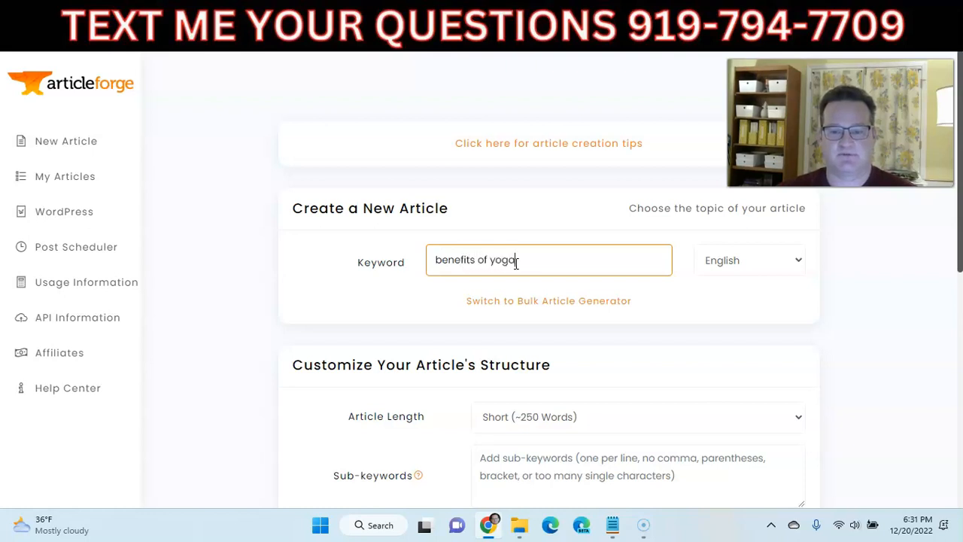
{"action": "type", "text": "as you get older"}
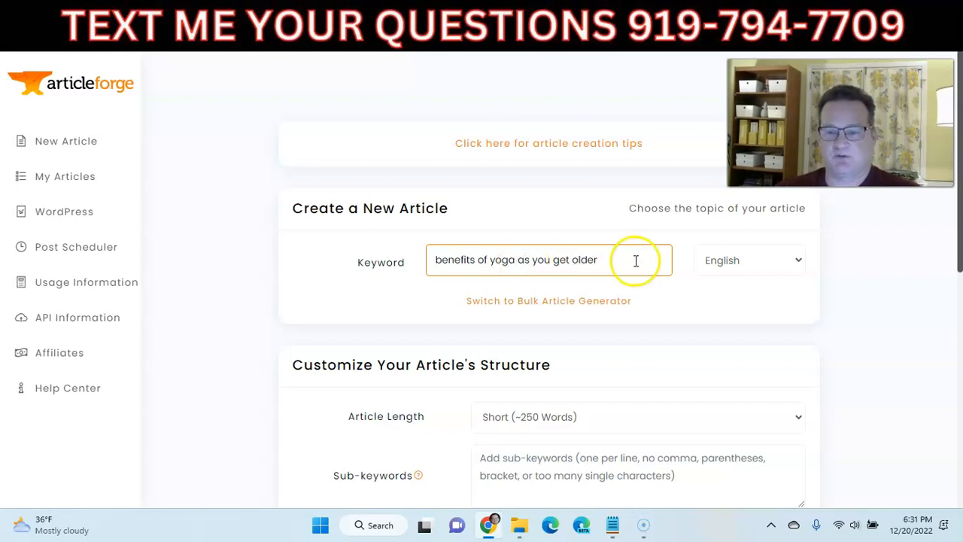
{"action": "left_click", "coordinate": [723, 268]}
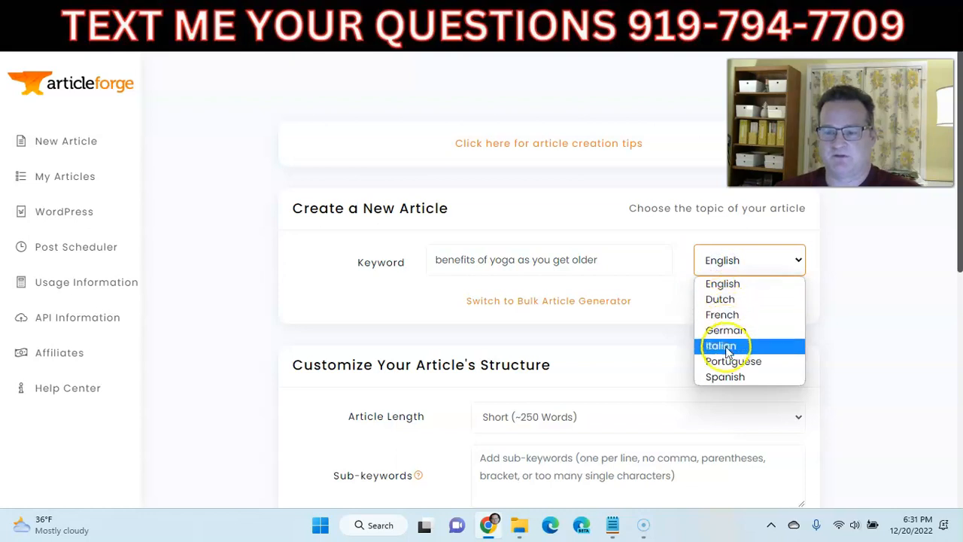
{"action": "left_click", "coordinate": [727, 284]}
- Set the article length to Medium (~500 Words) in the article's structure settings
{"action": "scroll", "coordinate": [714, 304], "scroll_direction": "down", "scroll_amount": 2}
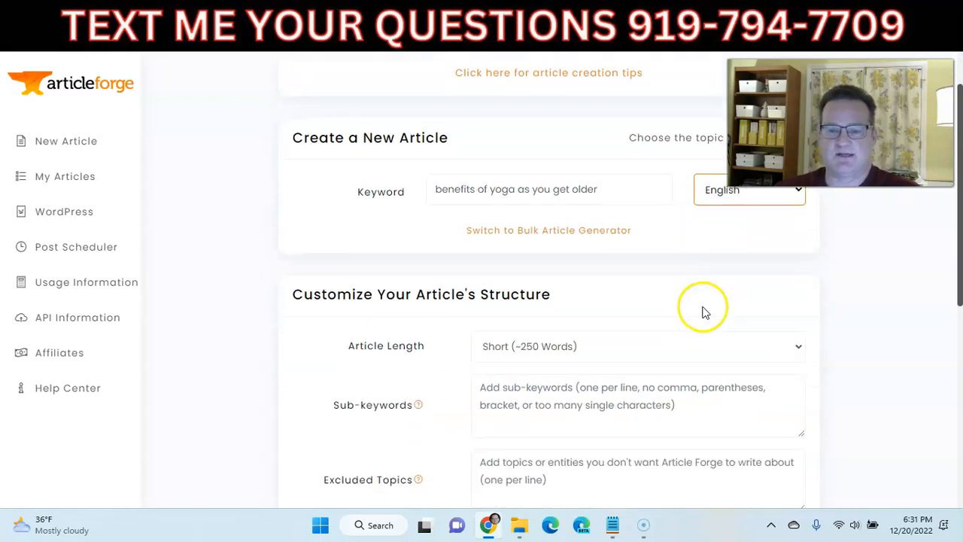
{"action": "scroll", "coordinate": [501, 271], "scroll_direction": "down", "scroll_amount": 1}
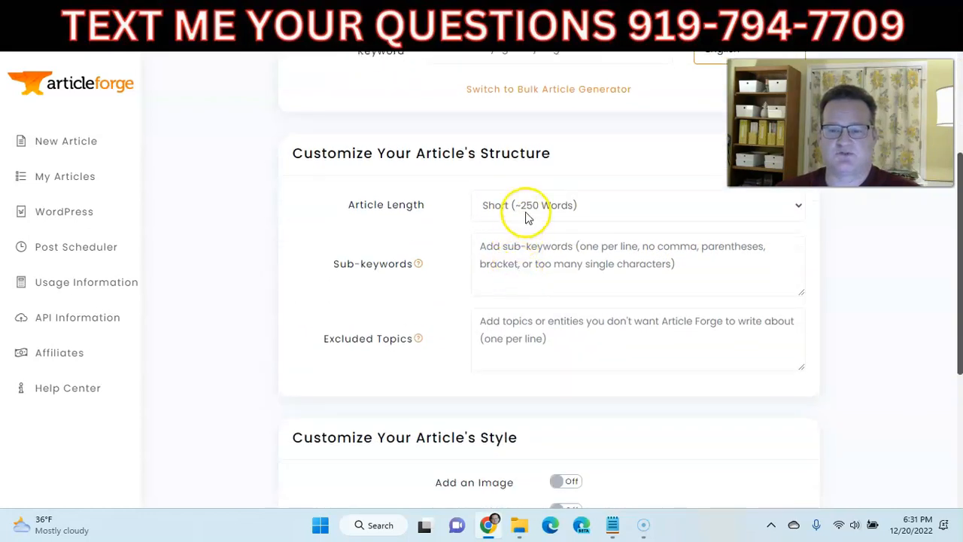
{"action": "left_click", "coordinate": [498, 204]}
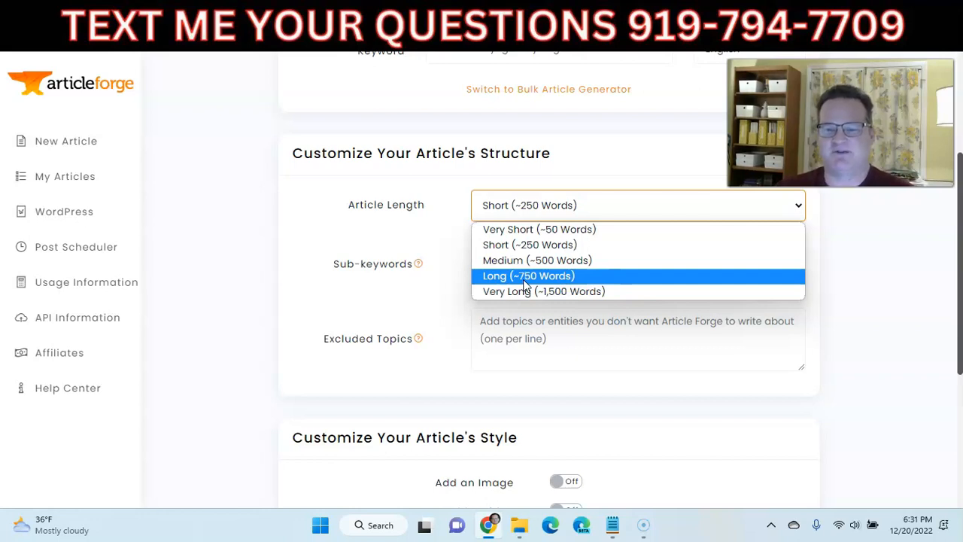
{"action": "left_click", "coordinate": [526, 260]}
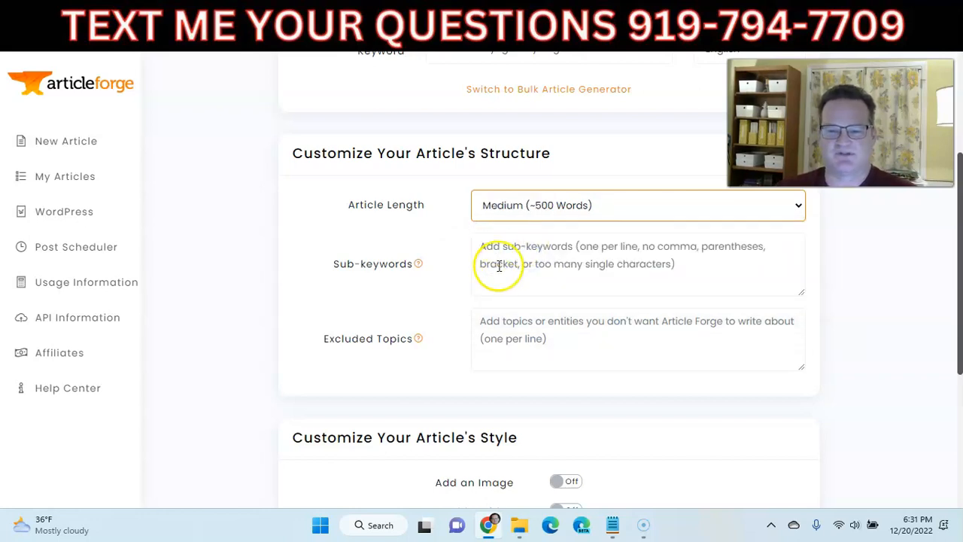
- Leave the sub-keywords and excluded topics empty and all style options off, and start generating the new article
{"action": "left_click", "coordinate": [512, 258]}
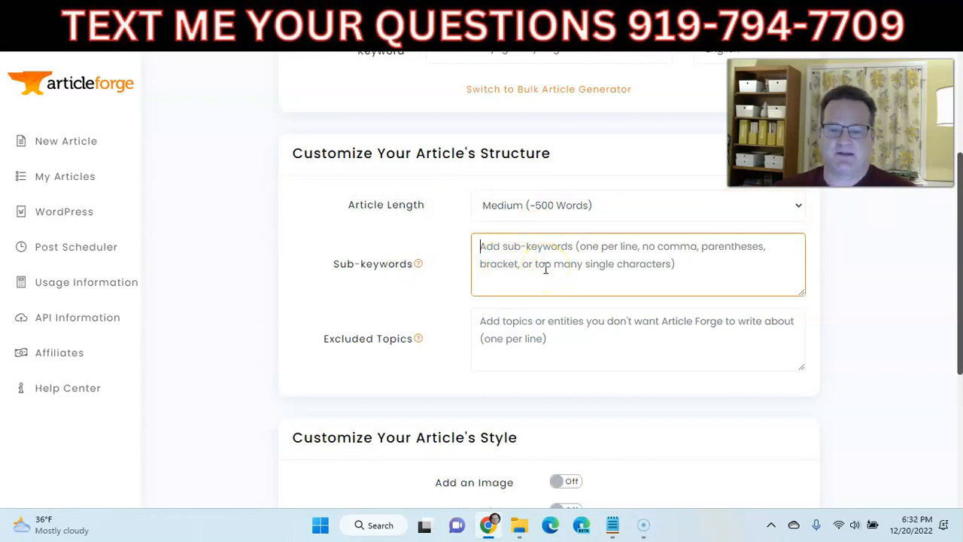
{"action": "left_click", "coordinate": [545, 273]}
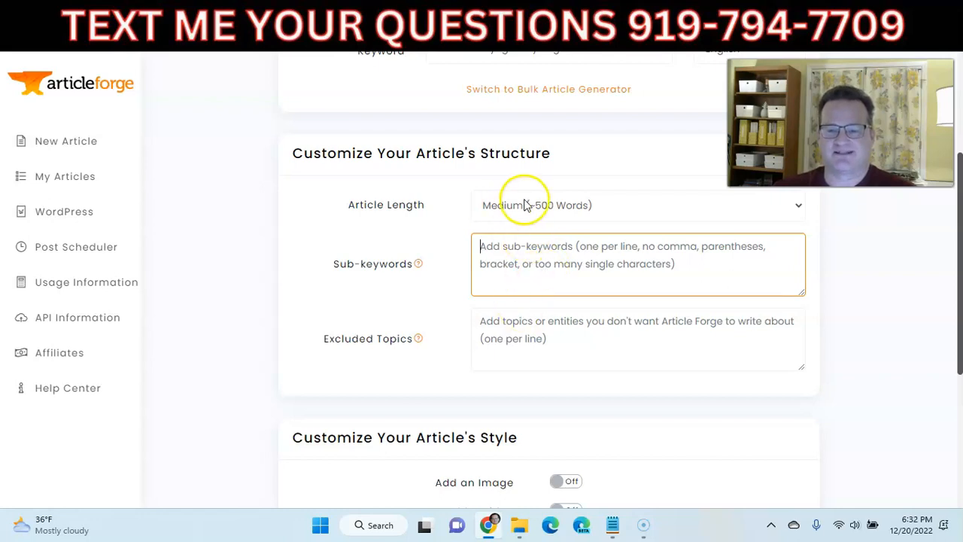
{"action": "scroll", "coordinate": [527, 272], "scroll_direction": "down", "scroll_amount": 2}
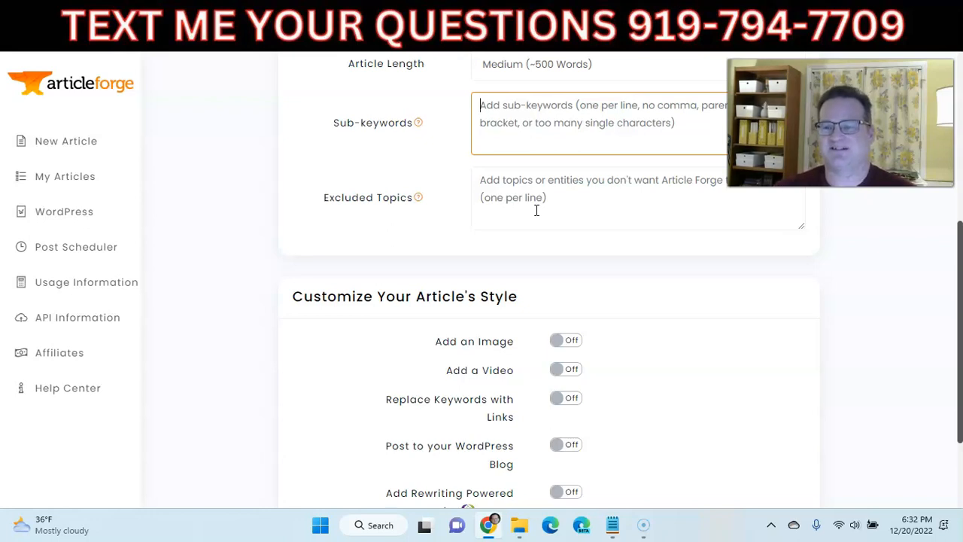
{"action": "left_click", "coordinate": [519, 191]}
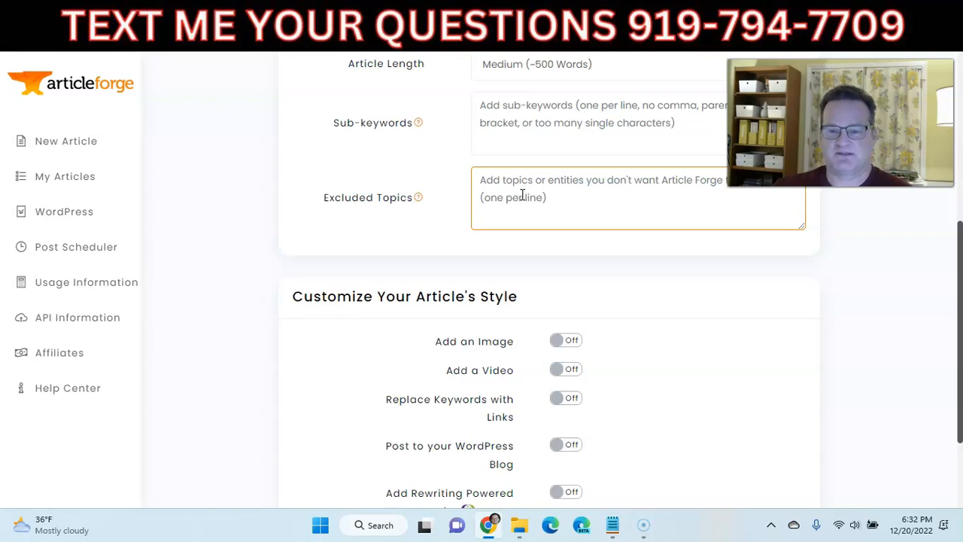
{"action": "scroll", "coordinate": [537, 193], "scroll_direction": "down", "scroll_amount": 2}
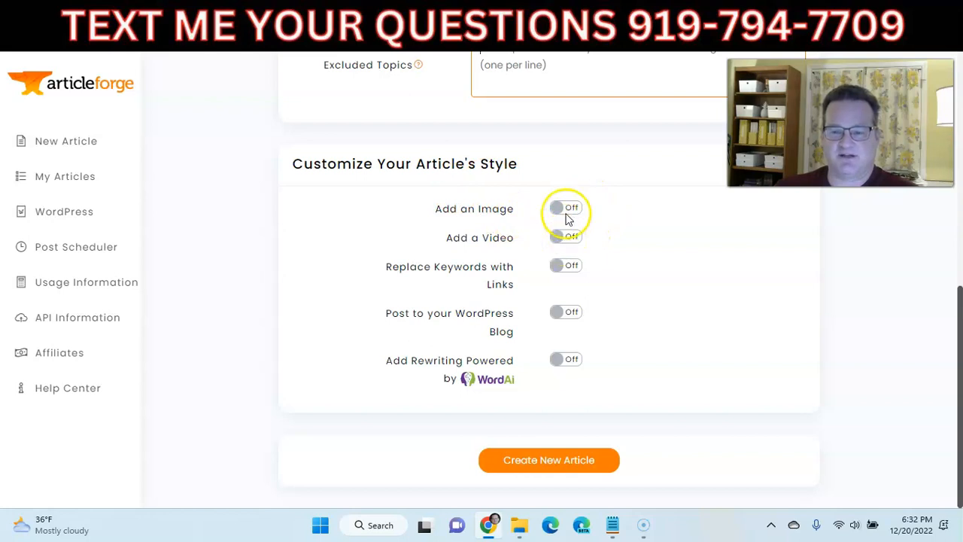
{"action": "scroll", "coordinate": [658, 288], "scroll_direction": "up", "scroll_amount": 6}
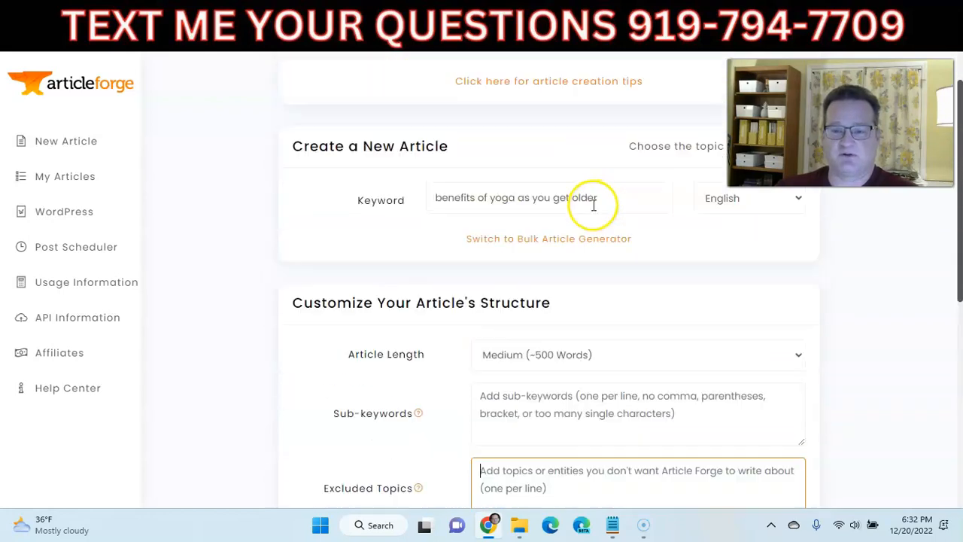
{"action": "scroll", "coordinate": [589, 230], "scroll_direction": "down", "scroll_amount": 6}
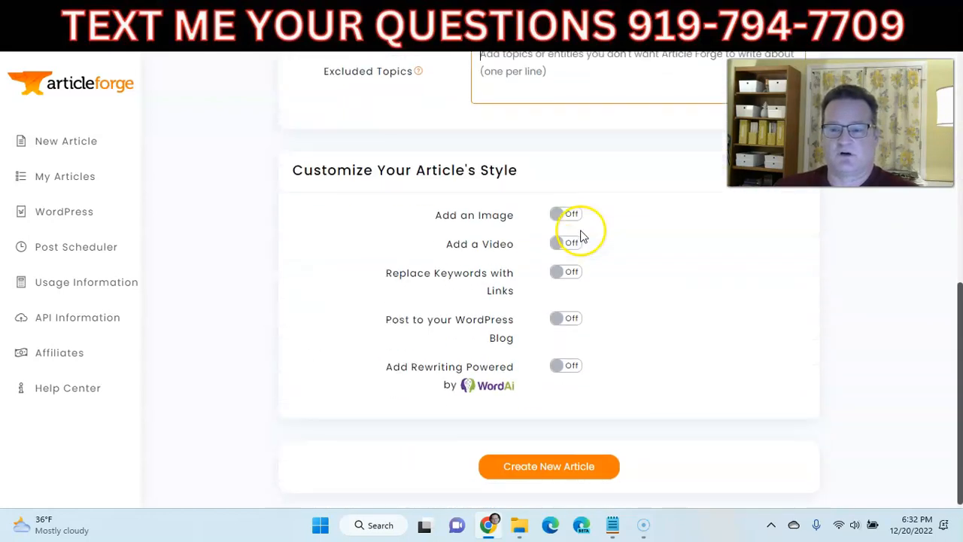
{"action": "left_click", "coordinate": [551, 463]}
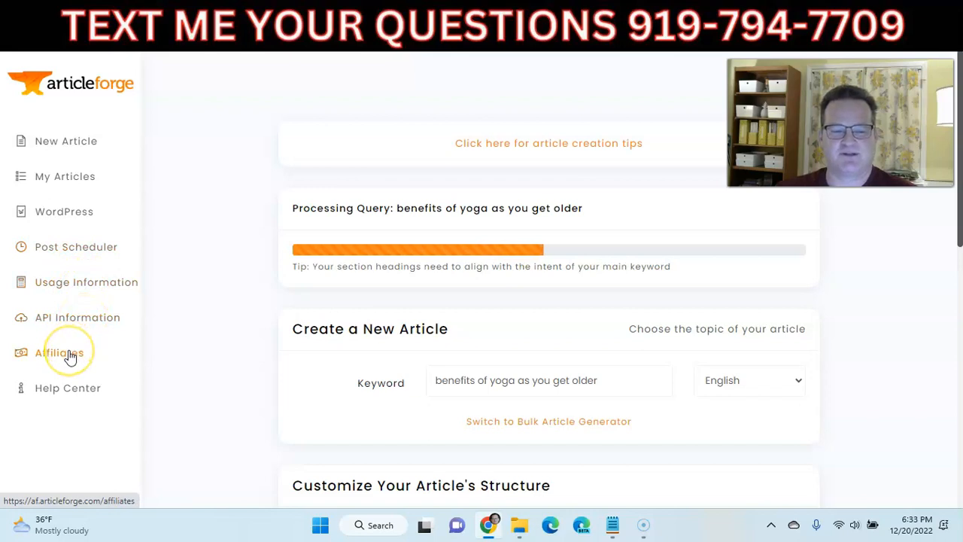
- Highlight the "Turn script to video" item in the video outline document, and open the Pictory home page
{"action": "left_click", "coordinate": [75, 393]}
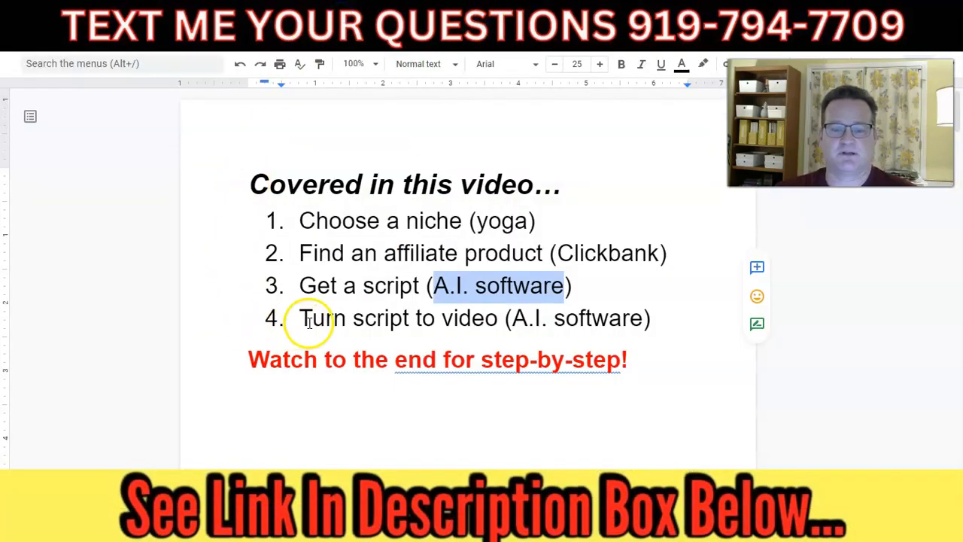
{"action": "left_click_drag", "start_coordinate": [308, 322], "coordinate": [592, 324]}
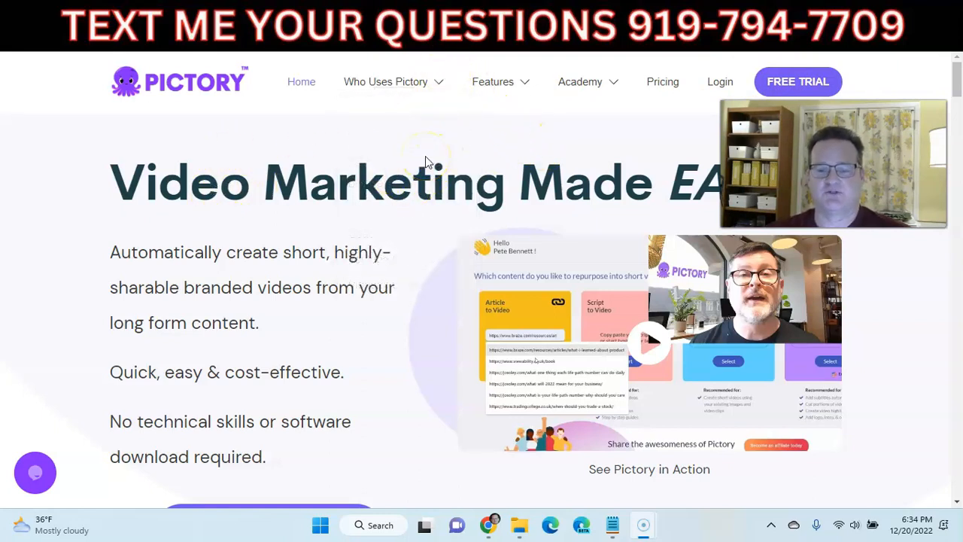
- Return to the Article Forge site and open its pricing page to examine the monthly and yearly plans
{"action": "left_click", "coordinate": [431, 13]}
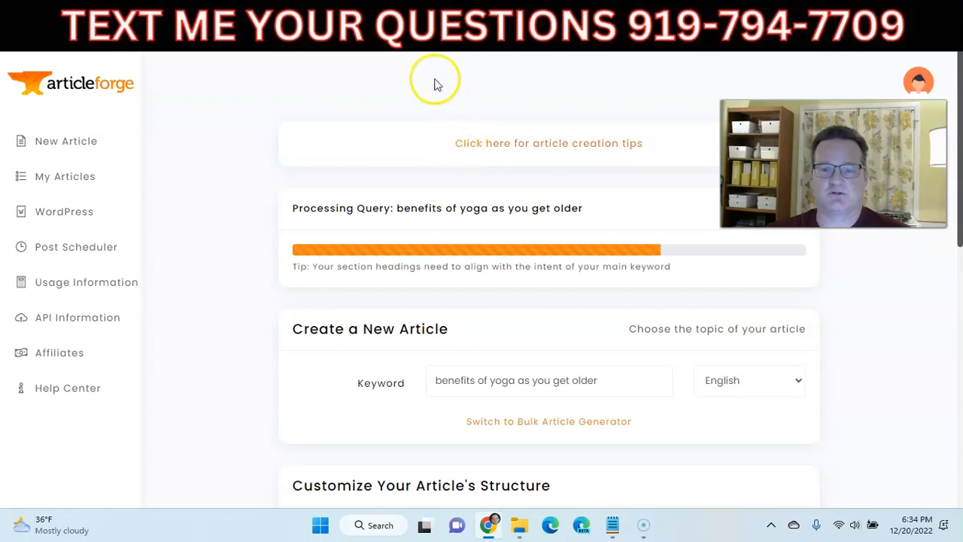
{"action": "left_click", "coordinate": [380, 17]}
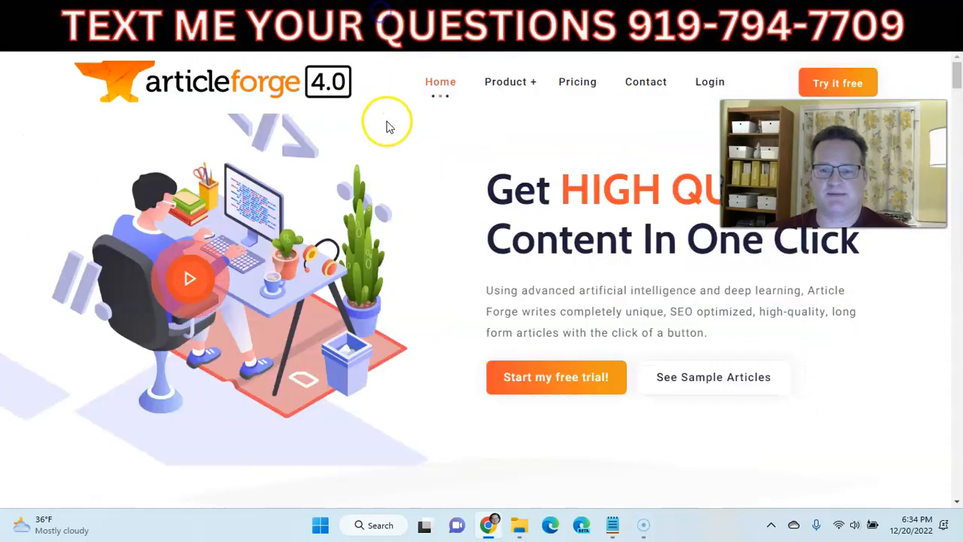
{"action": "left_click", "coordinate": [576, 84]}
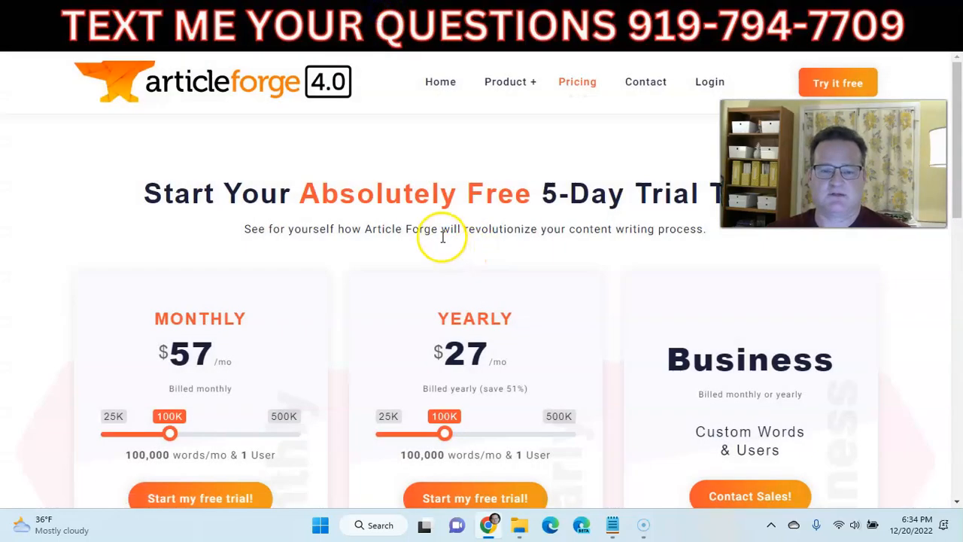
{"action": "scroll", "coordinate": [442, 237], "scroll_direction": "down", "scroll_amount": 1}
{"action": "scroll", "coordinate": [512, 166], "scroll_direction": "up", "scroll_amount": 1}
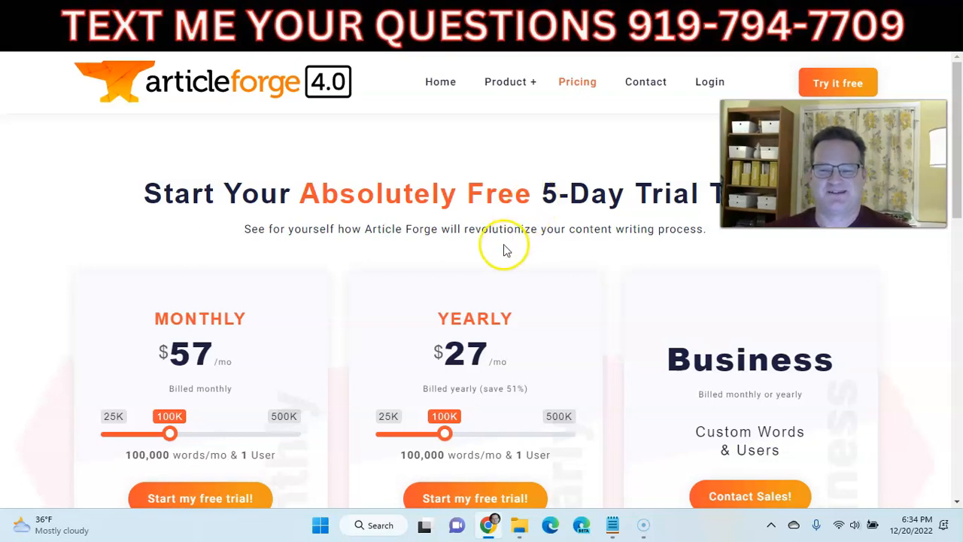
{"action": "scroll", "coordinate": [502, 247], "scroll_direction": "down", "scroll_amount": 1}
{"action": "scroll", "coordinate": [479, 237], "scroll_direction": "down", "scroll_amount": 1}
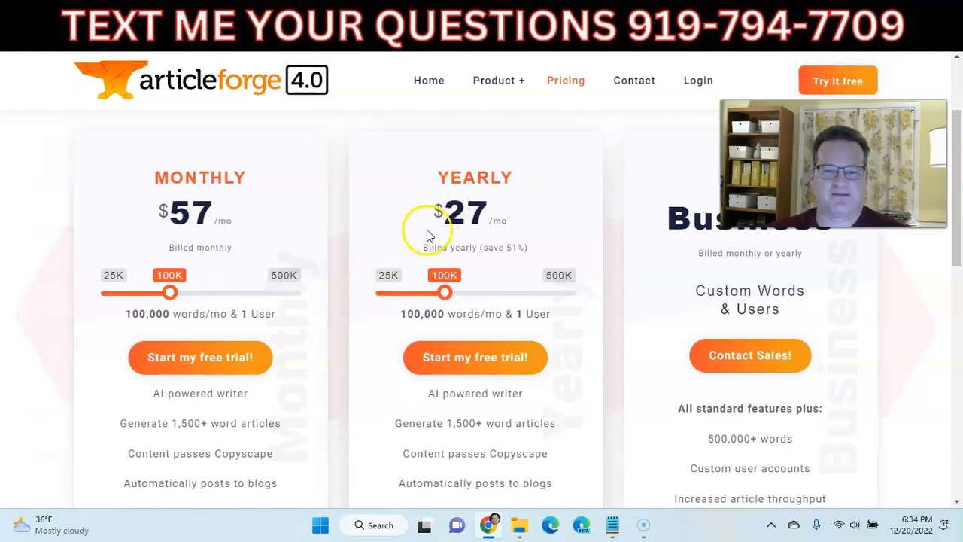
- Set the yearly and monthly plans to 25,000 words per month to compare their prices
{"action": "scroll", "coordinate": [419, 211], "scroll_direction": "up", "scroll_amount": 1}
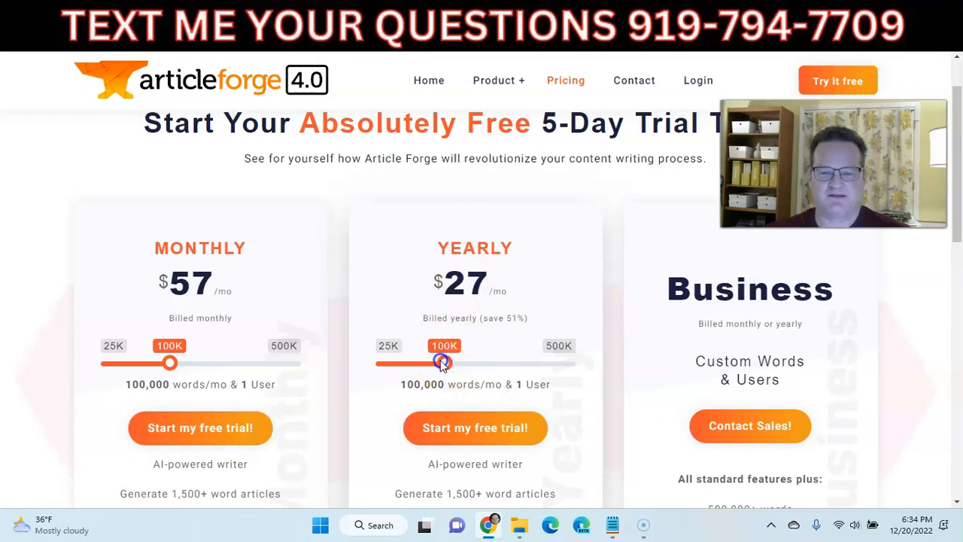
{"action": "left_click_drag", "start_coordinate": [443, 362], "coordinate": [376, 360]}
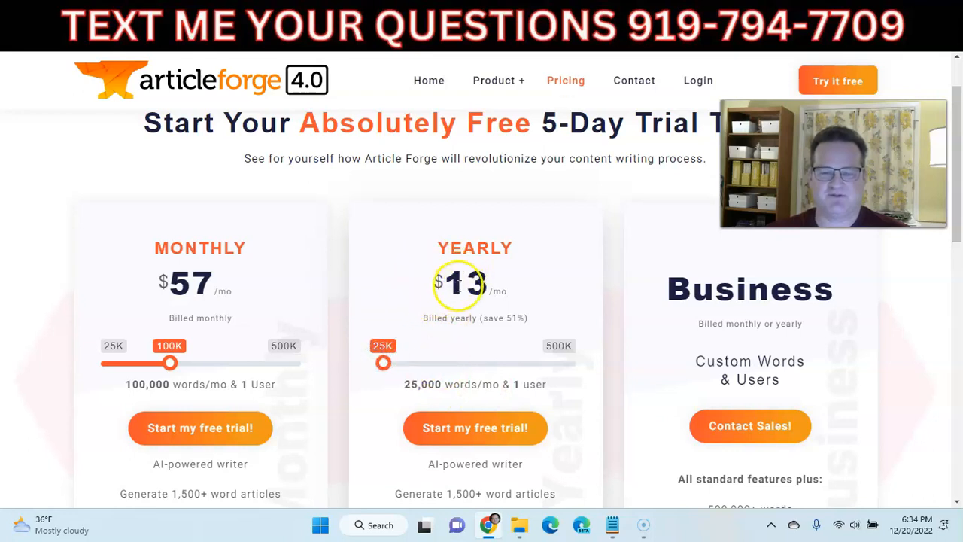
{"action": "left_click_drag", "start_coordinate": [168, 362], "coordinate": [85, 361]}
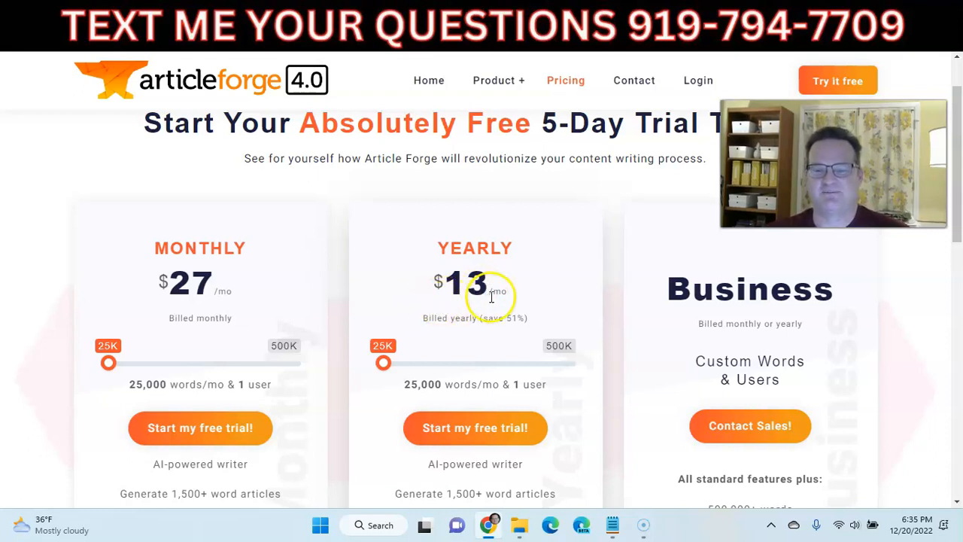
- Highlight the "1,500+ word articles" and "Automatically posts to blogs" features in the yearly plan
{"action": "scroll", "coordinate": [492, 296], "scroll_direction": "down", "scroll_amount": 2}
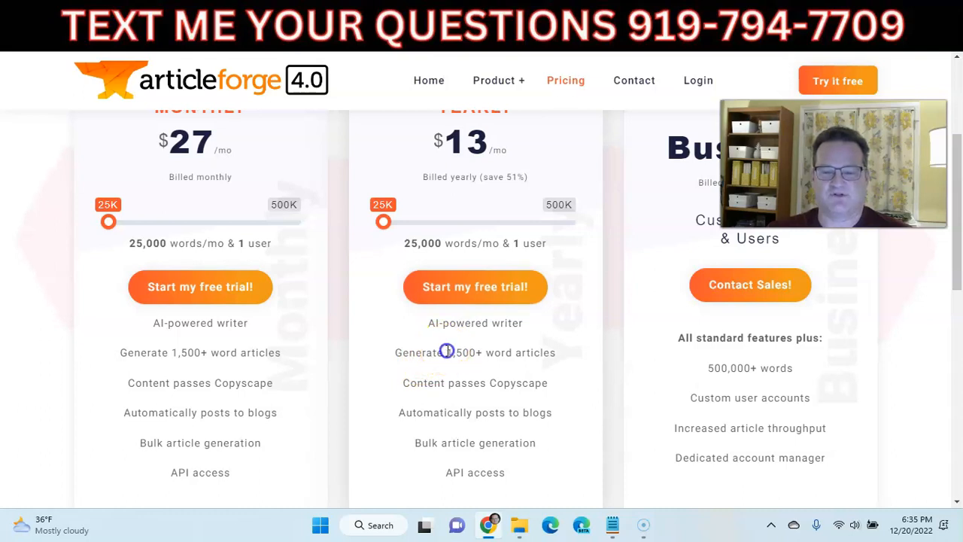
{"action": "left_click_drag", "start_coordinate": [446, 351], "coordinate": [502, 347]}
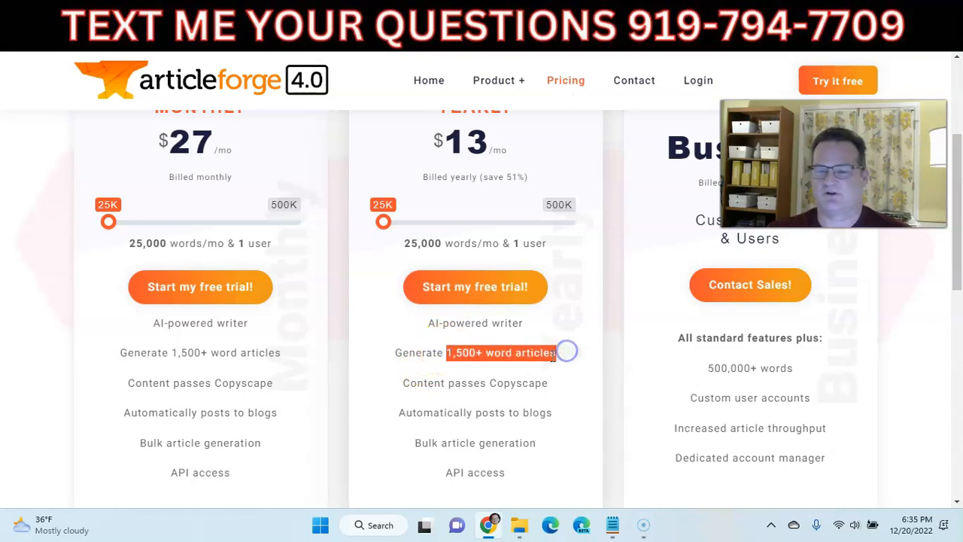
{"action": "left_click", "coordinate": [552, 356]}
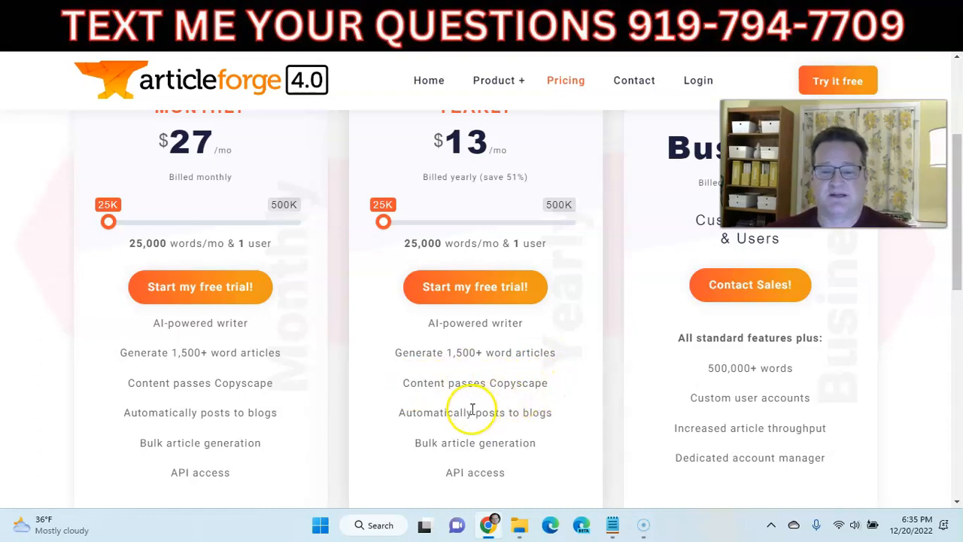
{"action": "left_click_drag", "start_coordinate": [412, 412], "coordinate": [557, 410]}
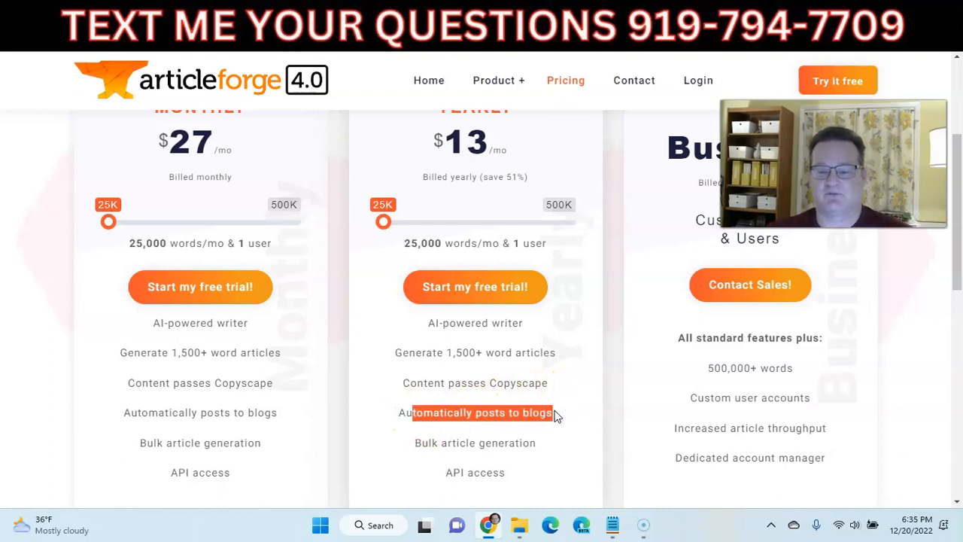
{"action": "scroll", "coordinate": [557, 415], "scroll_direction": "up", "scroll_amount": 3}
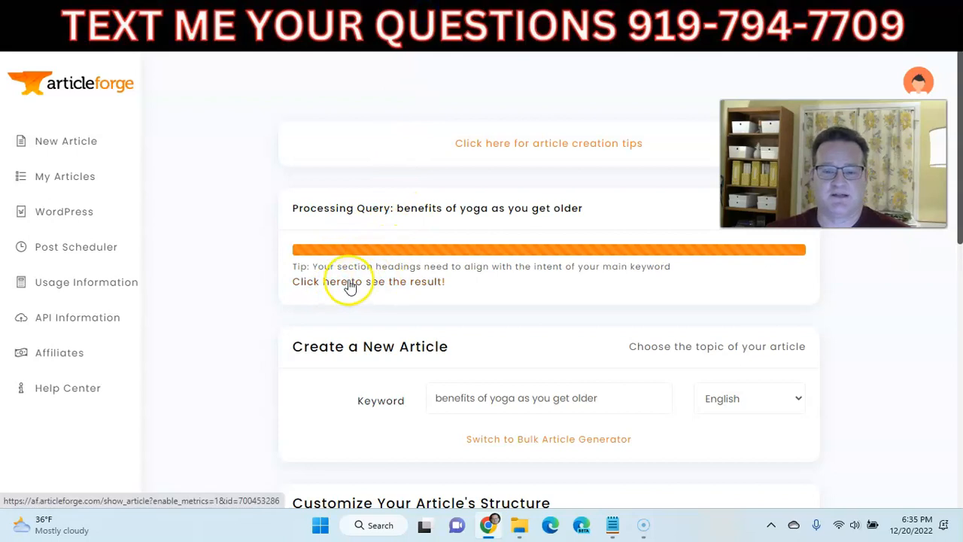
- Open the generated article on the benefits of yoga and read through its full text
{"action": "left_click", "coordinate": [389, 285]}
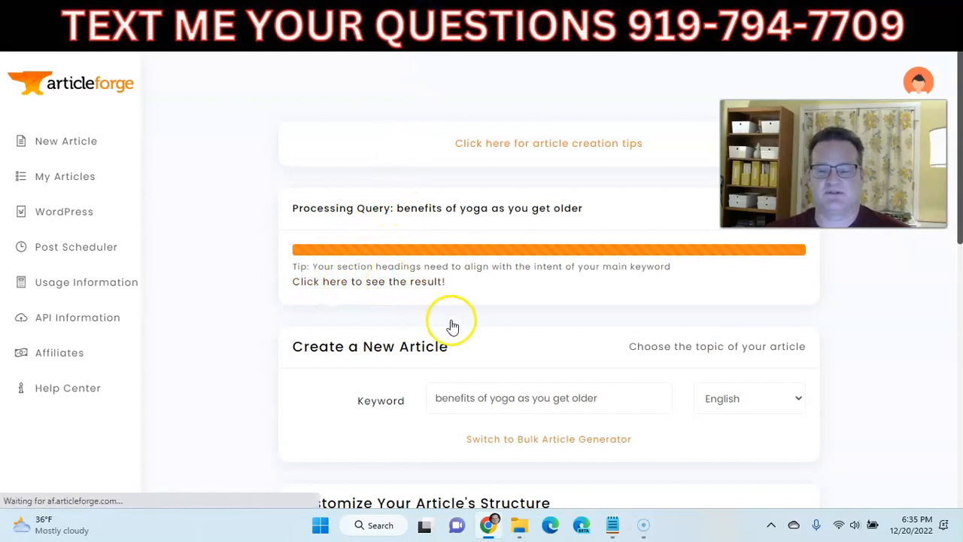
{"action": "scroll", "coordinate": [613, 305], "scroll_direction": "down", "scroll_amount": 2}
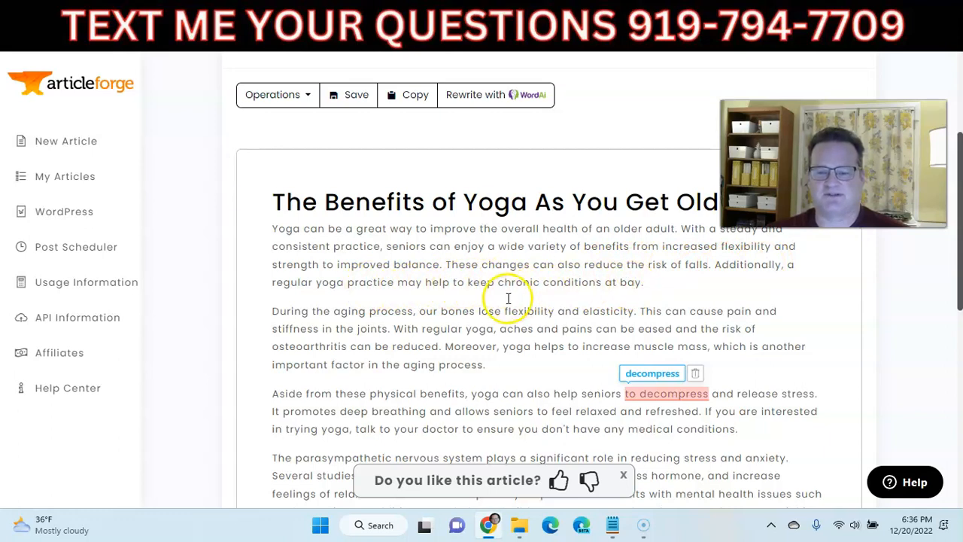
{"action": "scroll", "coordinate": [504, 297], "scroll_direction": "down", "scroll_amount": 4}
{"action": "scroll", "coordinate": [493, 299], "scroll_direction": "down", "scroll_amount": 3}
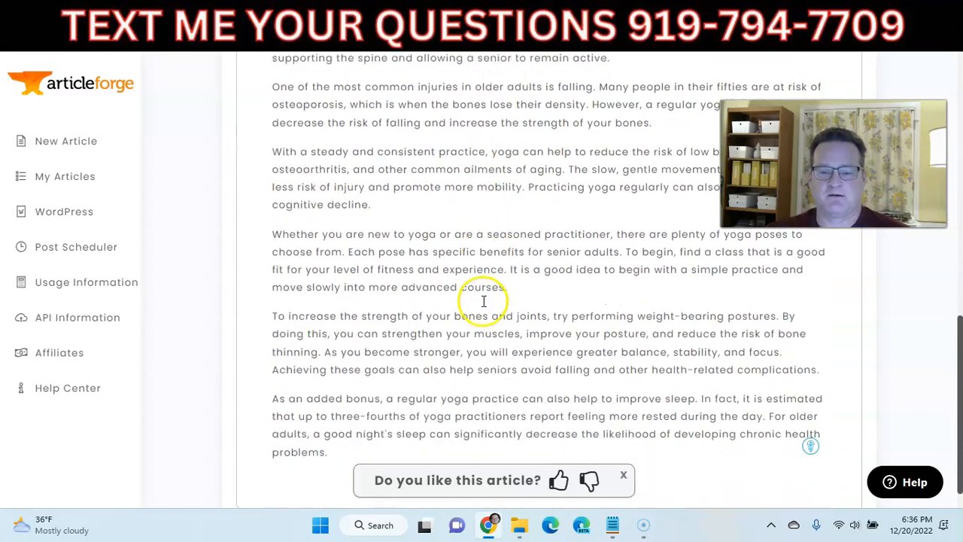
{"action": "scroll", "coordinate": [439, 376], "scroll_direction": "up", "scroll_amount": 10}
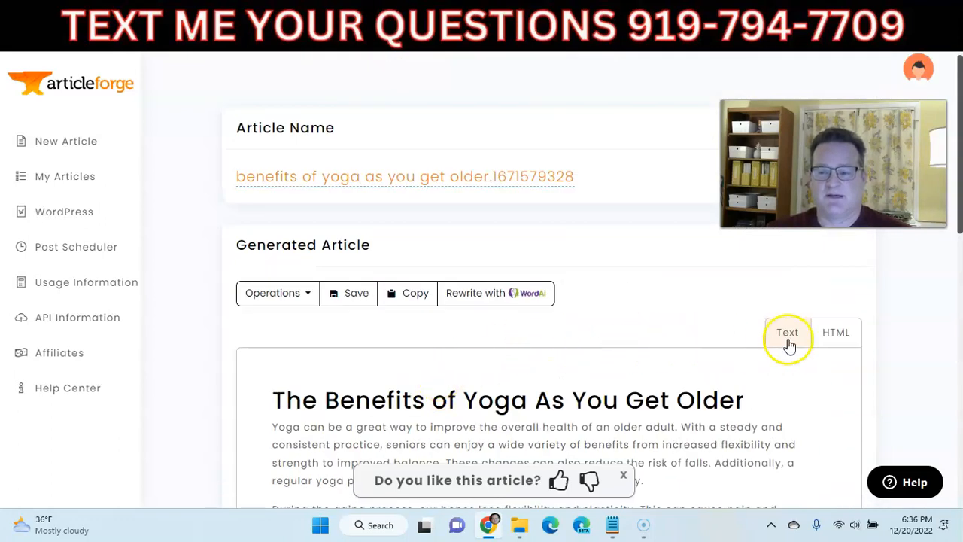
- Look at the article's HTML version, return to the text version, and show the available export options
{"action": "left_click", "coordinate": [833, 337]}
{"action": "left_click", "coordinate": [785, 344]}
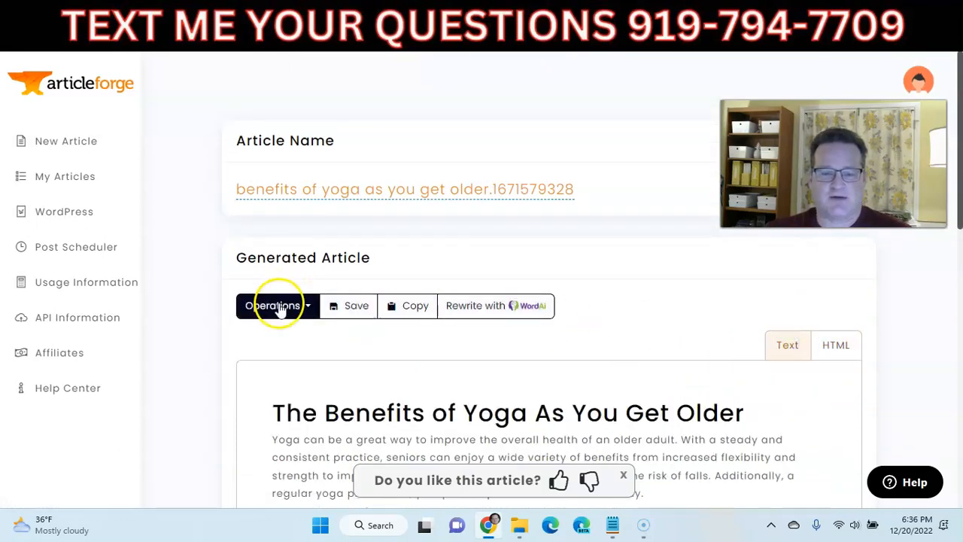
{"action": "left_click", "coordinate": [334, 305]}
{"action": "scroll", "coordinate": [265, 329], "scroll_direction": "down", "scroll_amount": 2}
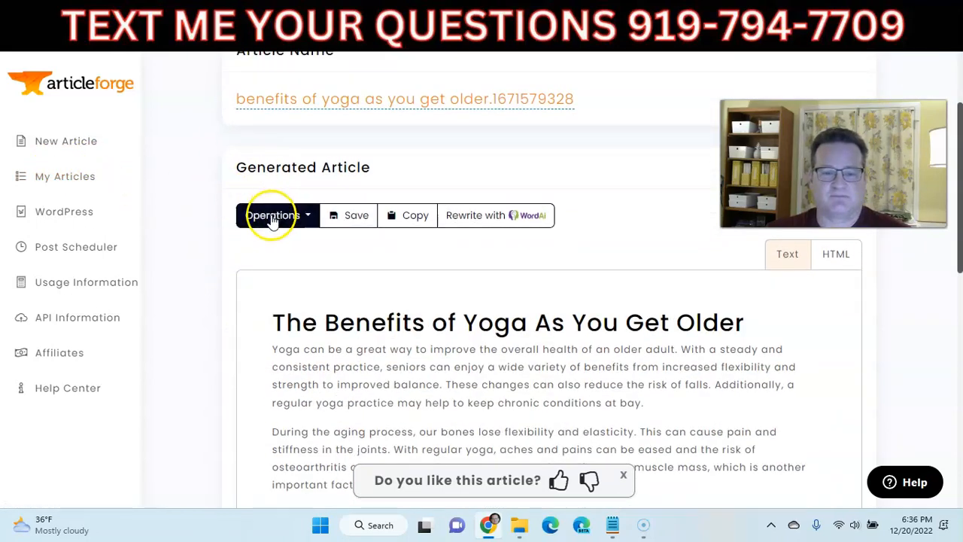
{"action": "left_click", "coordinate": [271, 216]}
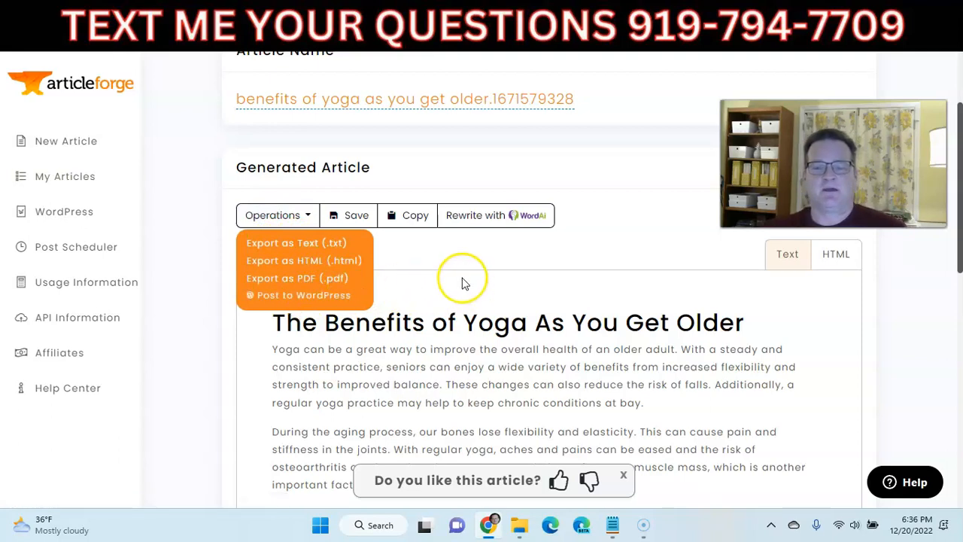
- Copy the article as text, paste it into Copyscape, and run a Premium Search to check it for plagiarism
{"action": "left_click", "coordinate": [415, 218]}
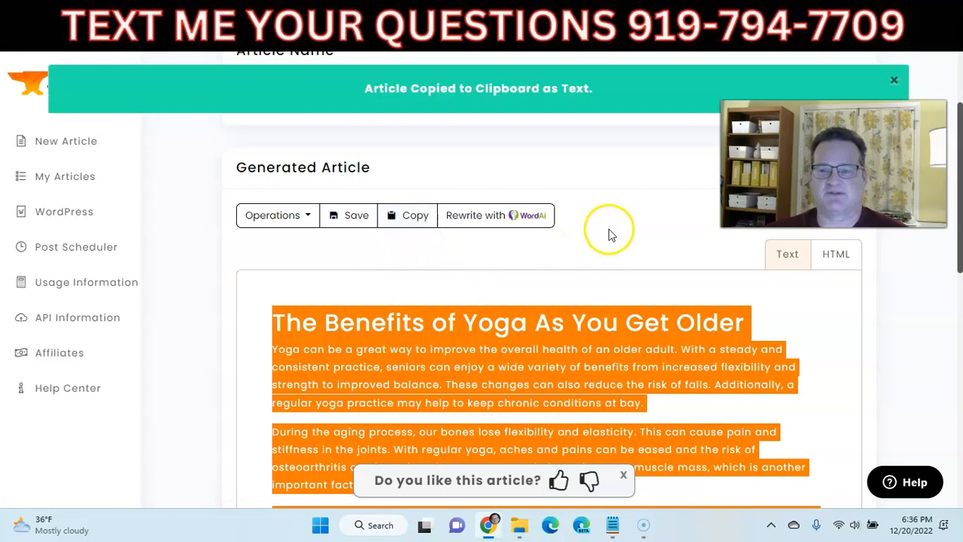
{"action": "left_click", "coordinate": [724, 28]}
{"action": "left_click", "coordinate": [477, 325]}
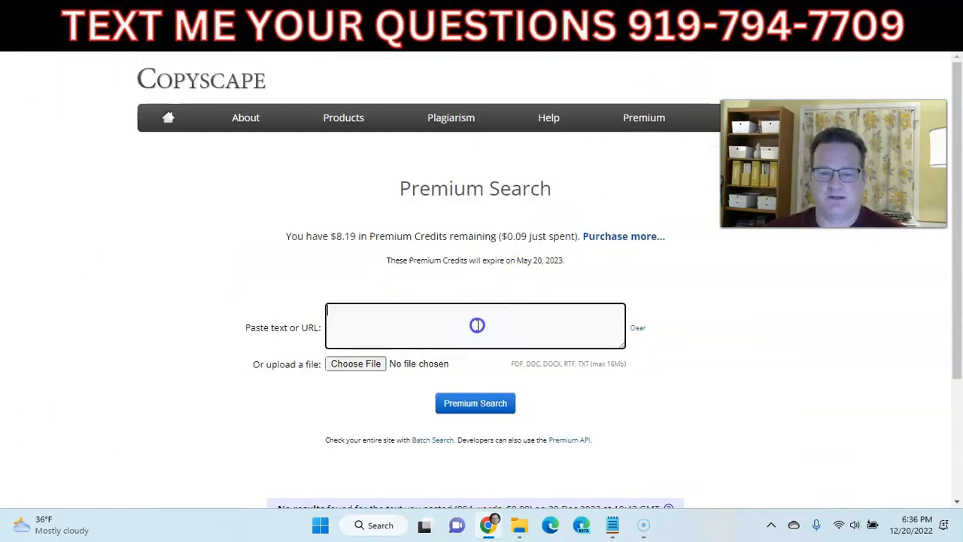
{"action": "key", "text": "ctrl+v"}
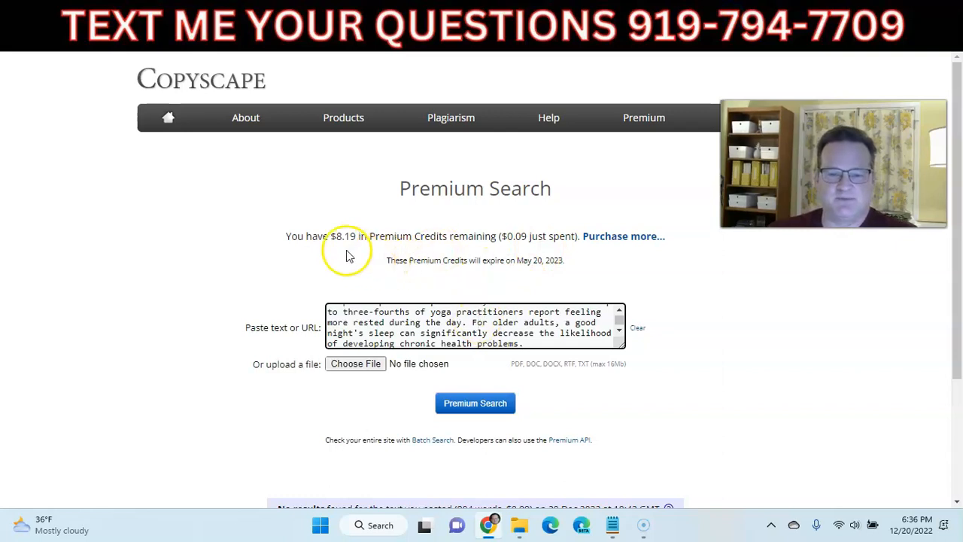
{"action": "left_click", "coordinate": [463, 407]}
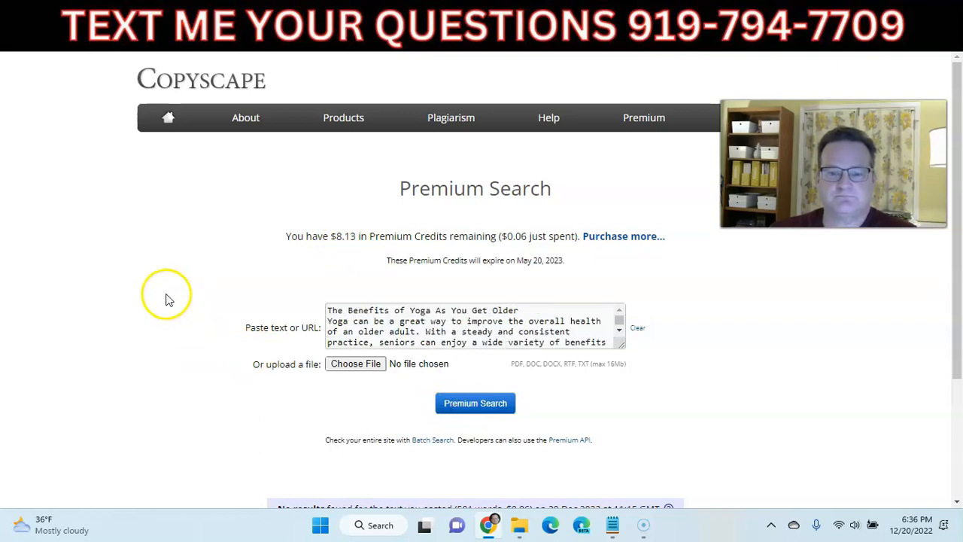
{"action": "scroll", "coordinate": [173, 293], "scroll_direction": "down", "scroll_amount": 2}
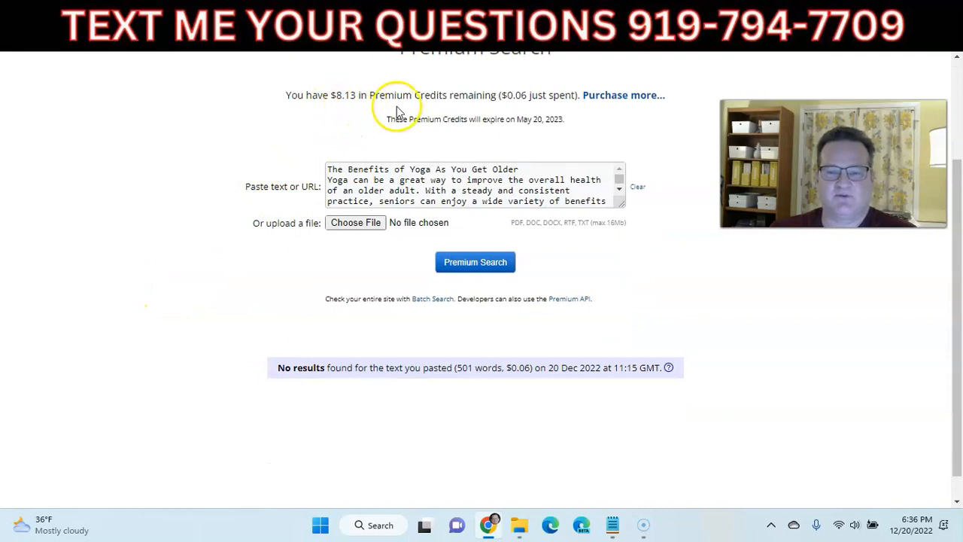
- Examine the Copyscape result for the pasted yoga article, highlighting the result line
{"action": "scroll", "coordinate": [499, 218], "scroll_direction": "up", "scroll_amount": 3}
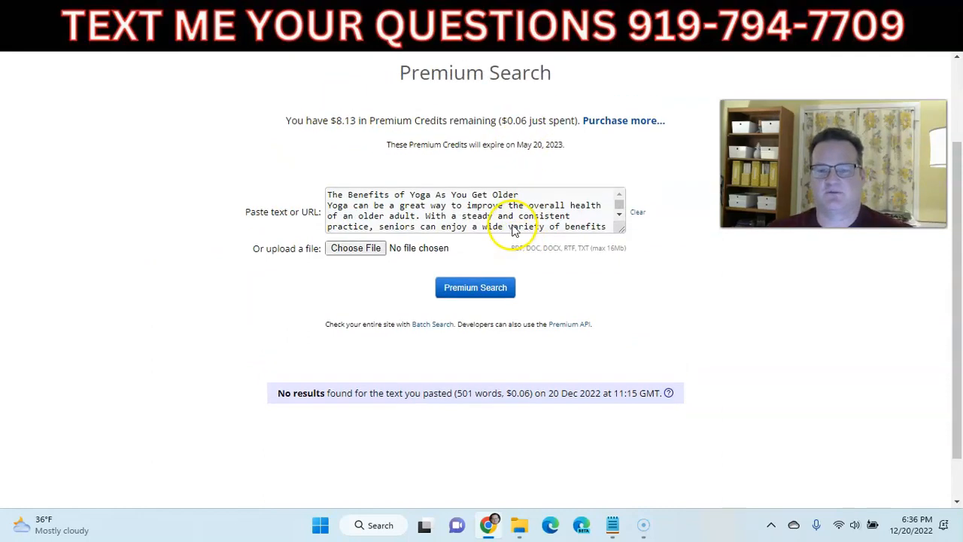
{"action": "scroll", "coordinate": [300, 429], "scroll_direction": "down", "scroll_amount": 3}
{"action": "left_click_drag", "start_coordinate": [276, 368], "coordinate": [493, 374]}
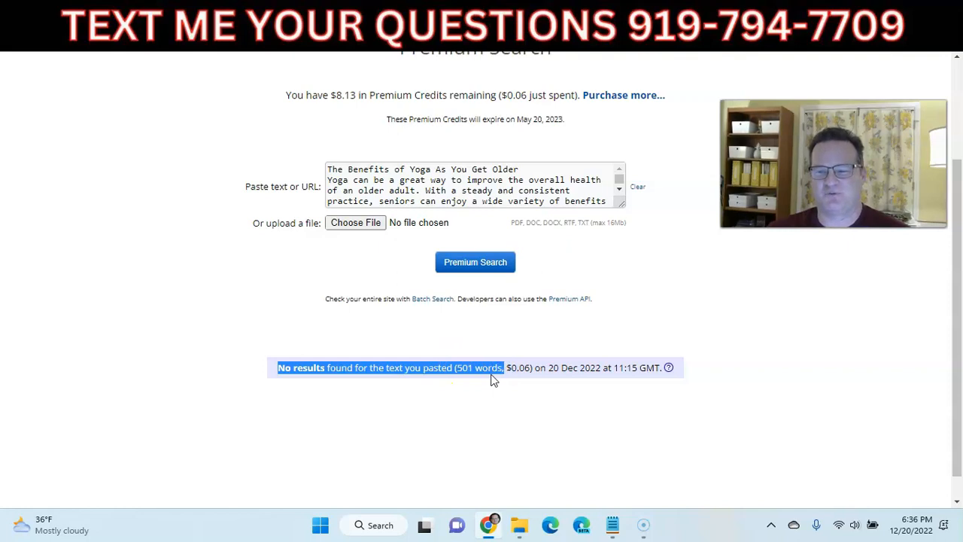
{"action": "left_click", "coordinate": [246, 344]}
{"action": "scroll", "coordinate": [214, 343], "scroll_direction": "up", "scroll_amount": 2}
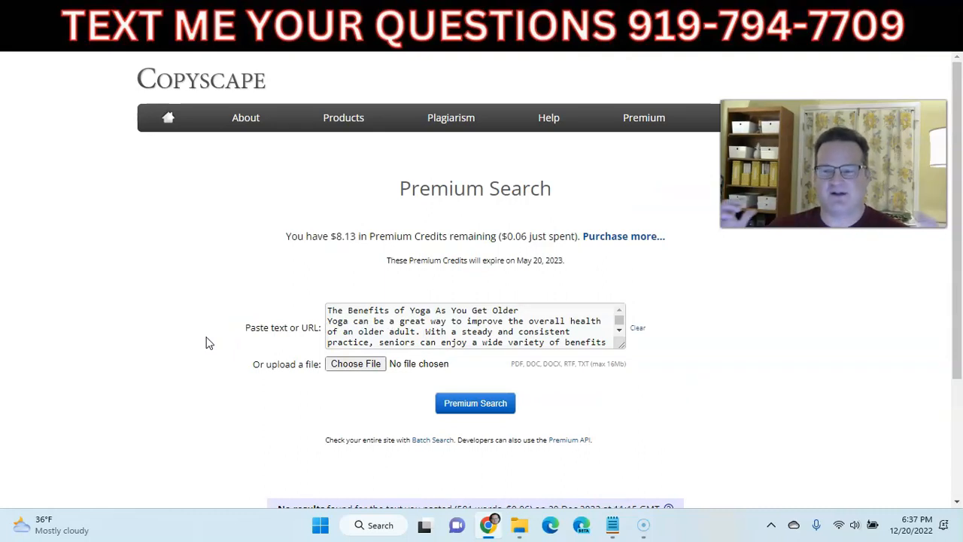
- Select and copy the full yoga article text in Copyscape's text field
{"action": "key", "text": "ctrl+a"}
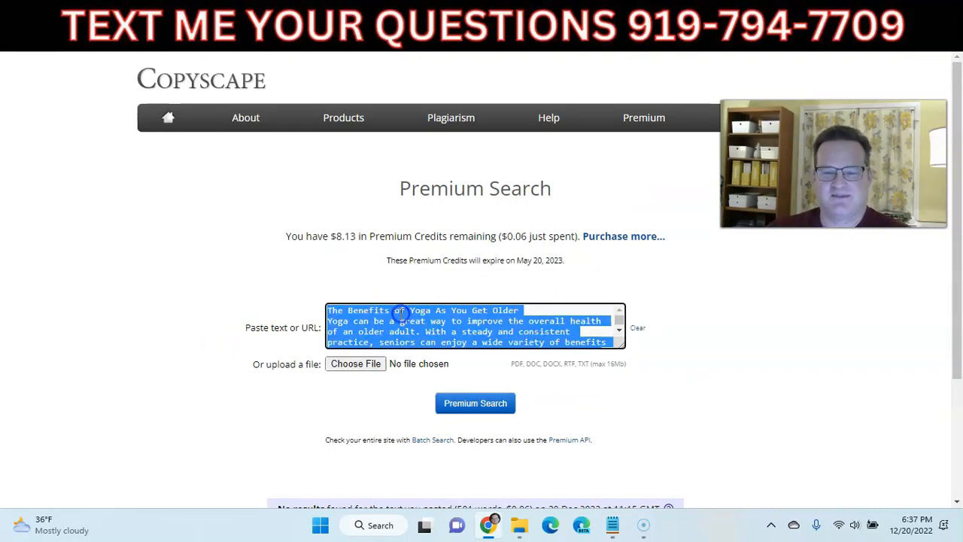
{"action": "left_click", "coordinate": [400, 312]}
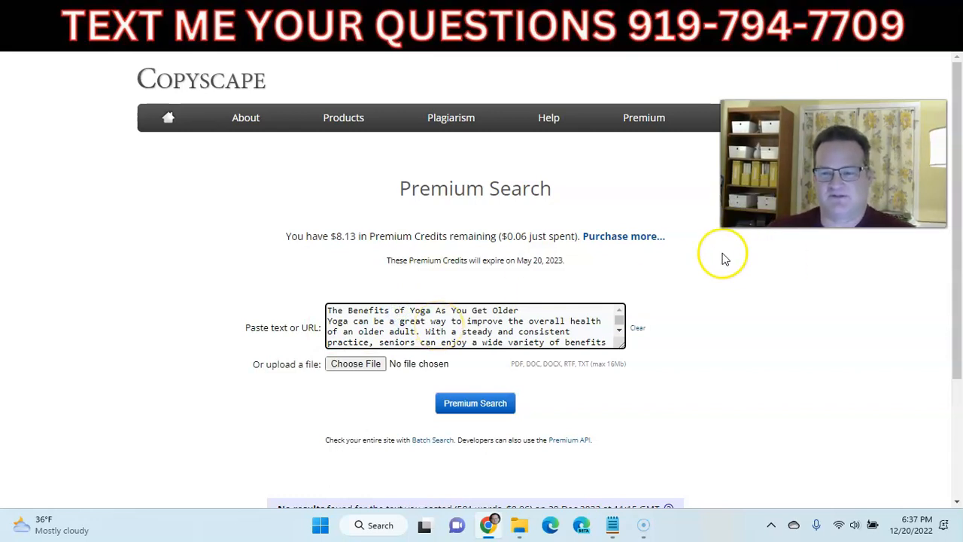
{"action": "mouse_move", "coordinate": [624, 132]}
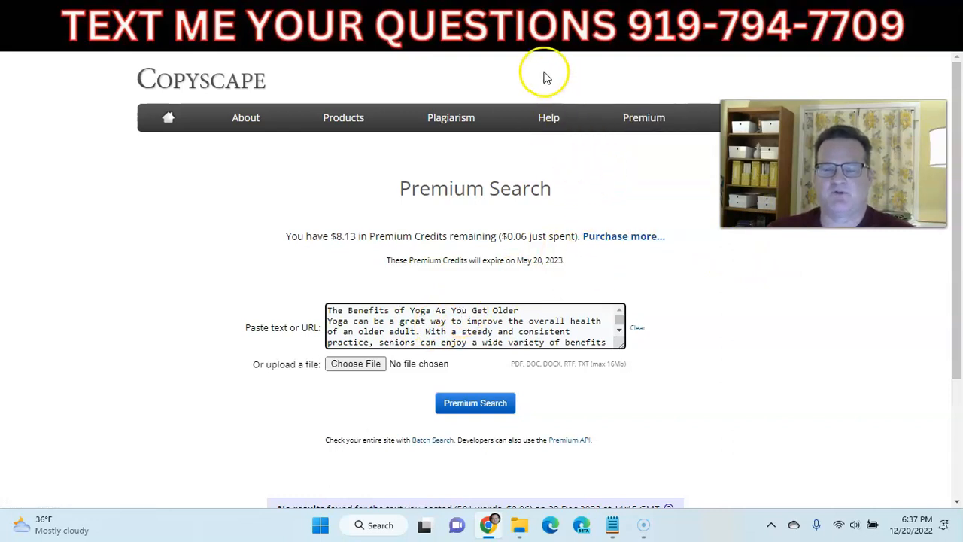
- Switch to Pictory and start a new Script to Video project titled "Benefits of Yoga as you get older"
{"action": "left_click", "coordinate": [520, 18]}
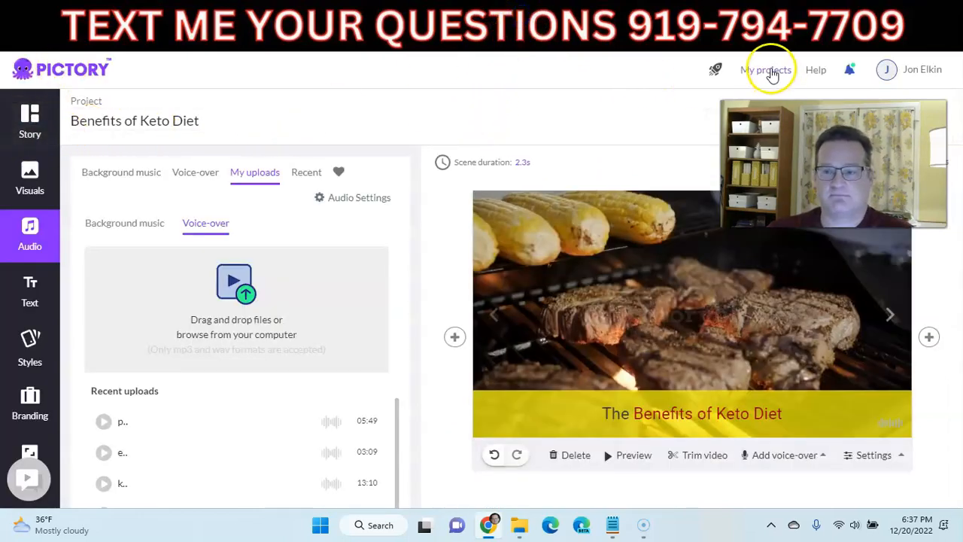
{"action": "left_click", "coordinate": [73, 72]}
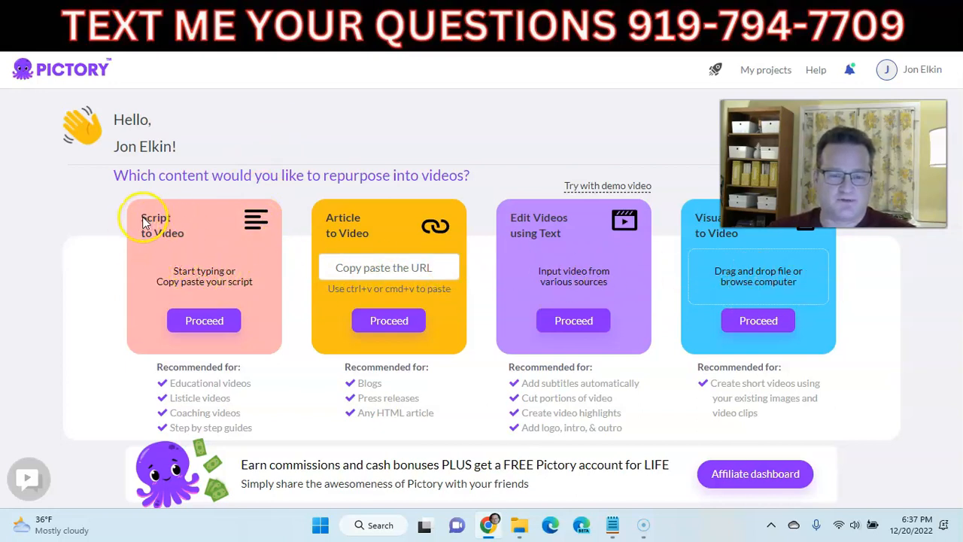
{"action": "left_click", "coordinate": [206, 320]}
{"action": "left_click", "coordinate": [226, 186]}
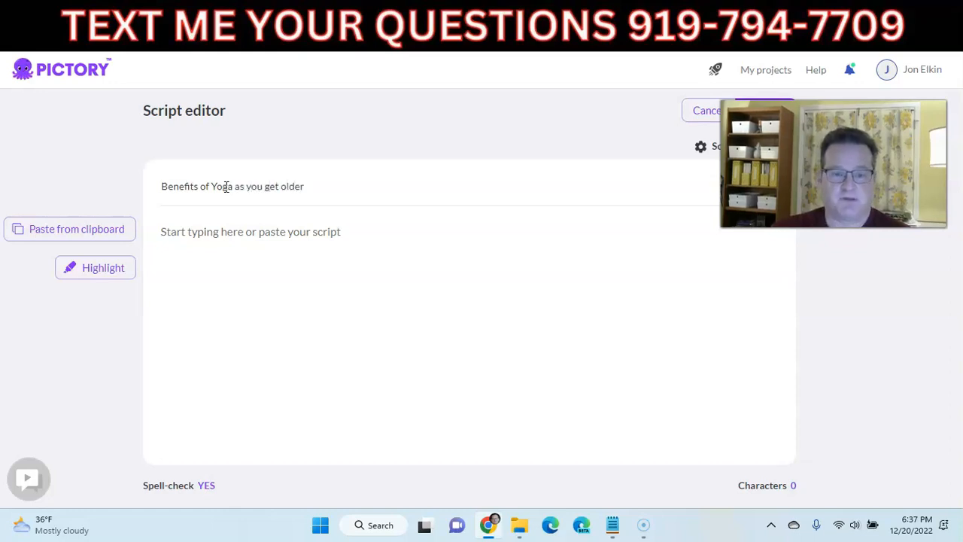
- Paste the copied yoga article into the script body of the new project
{"action": "left_click", "coordinate": [198, 237]}
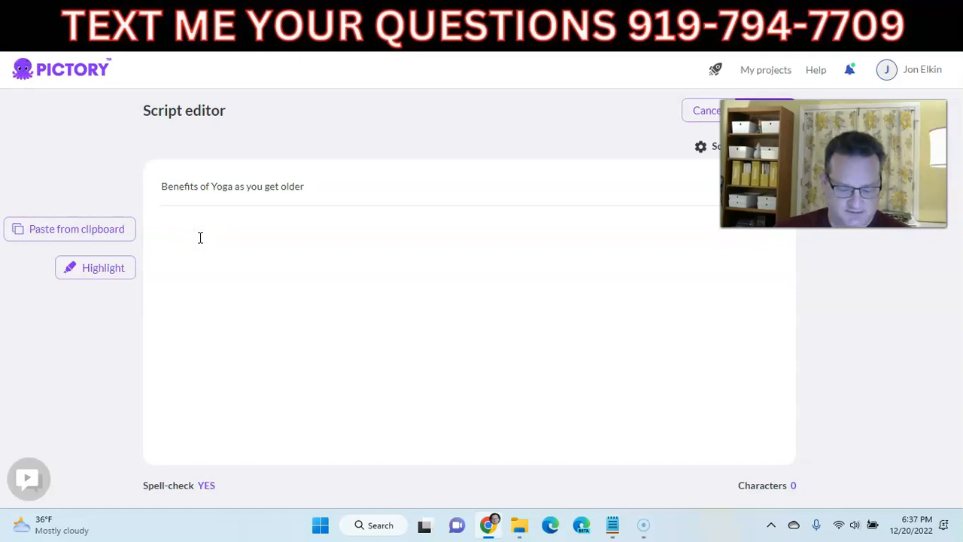
{"action": "key", "text": "ctrl+v"}
{"action": "scroll", "coordinate": [284, 255], "scroll_direction": "up", "scroll_amount": 5}
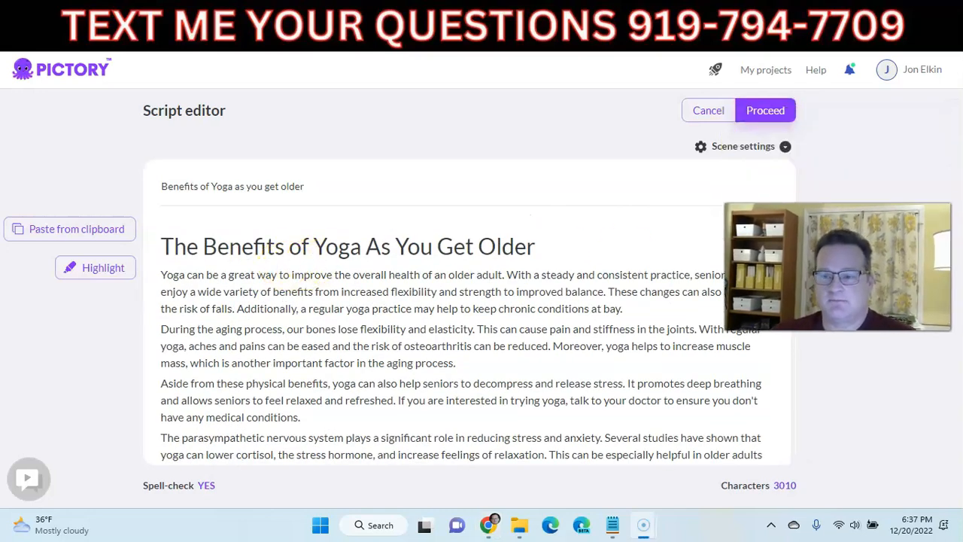
- In the scene settings, choose Both sentence and line breaks for creating new scenes
{"action": "left_click", "coordinate": [752, 148]}
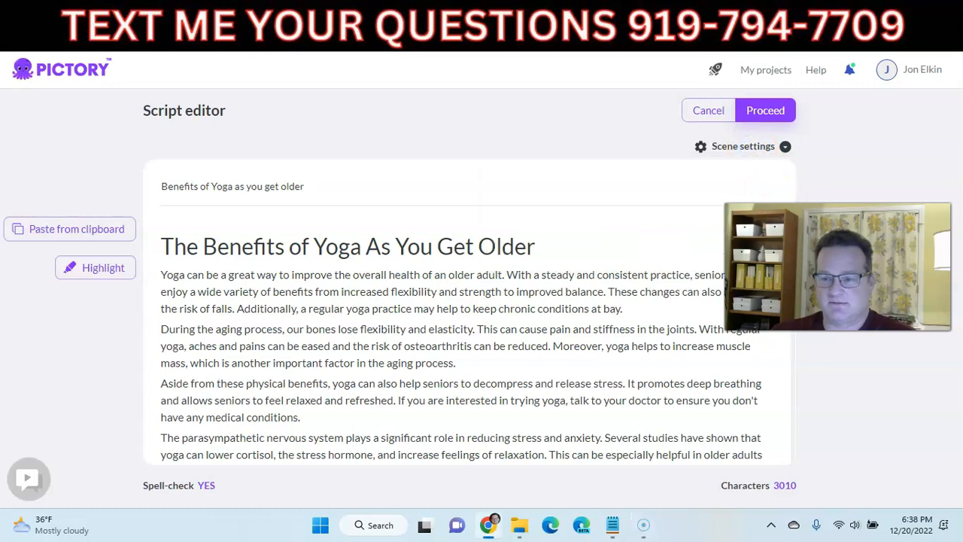
{"action": "left_click_drag", "start_coordinate": [790, 233], "coordinate": [783, 311]}
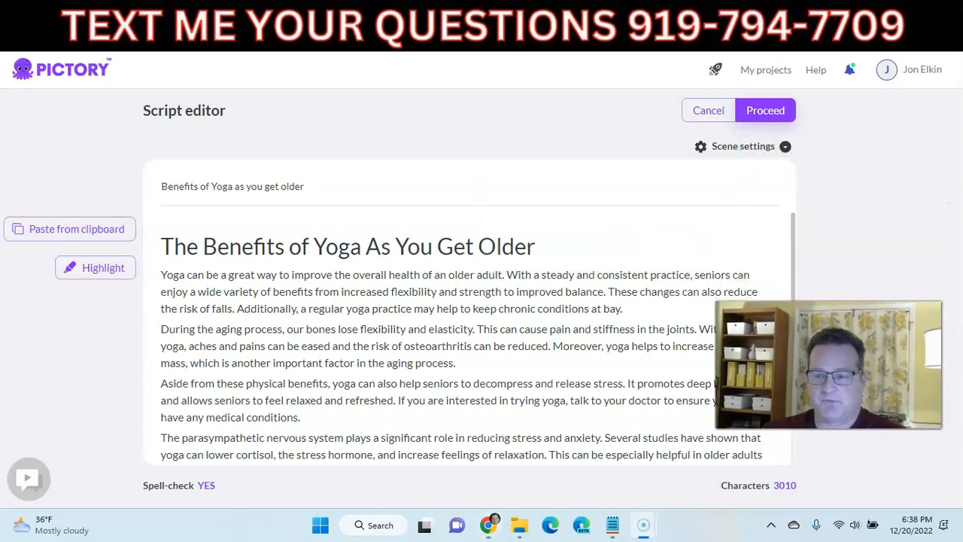
{"action": "left_click", "coordinate": [741, 146]}
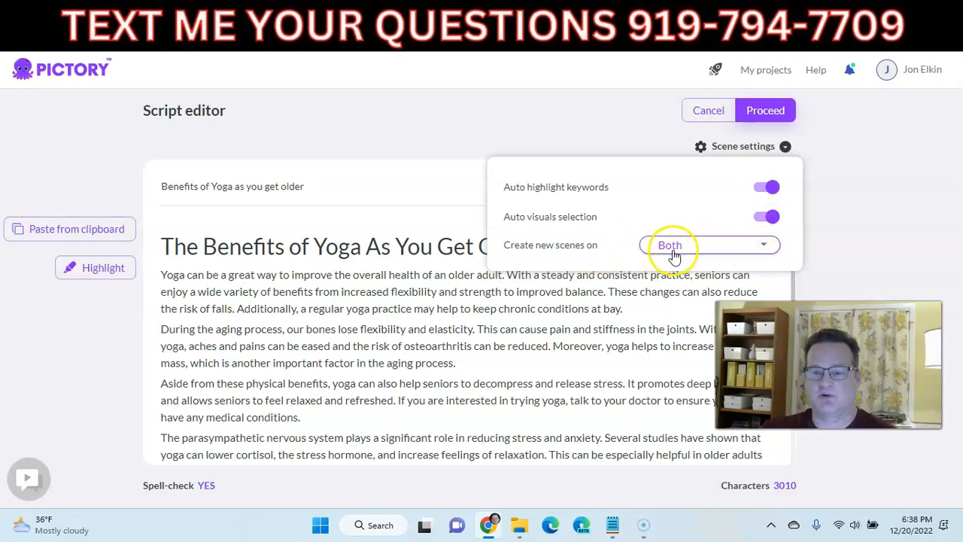
{"action": "left_click", "coordinate": [684, 247]}
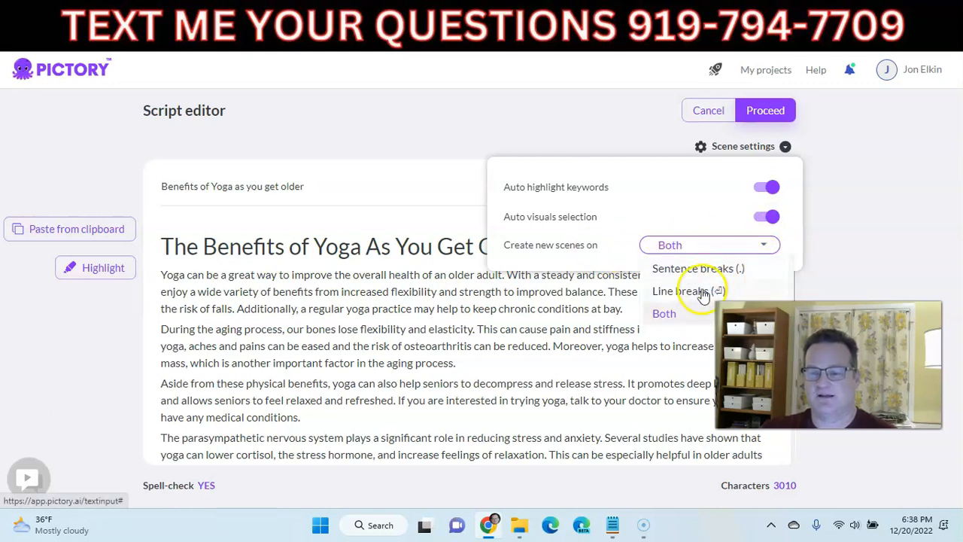
{"action": "left_click", "coordinate": [668, 310]}
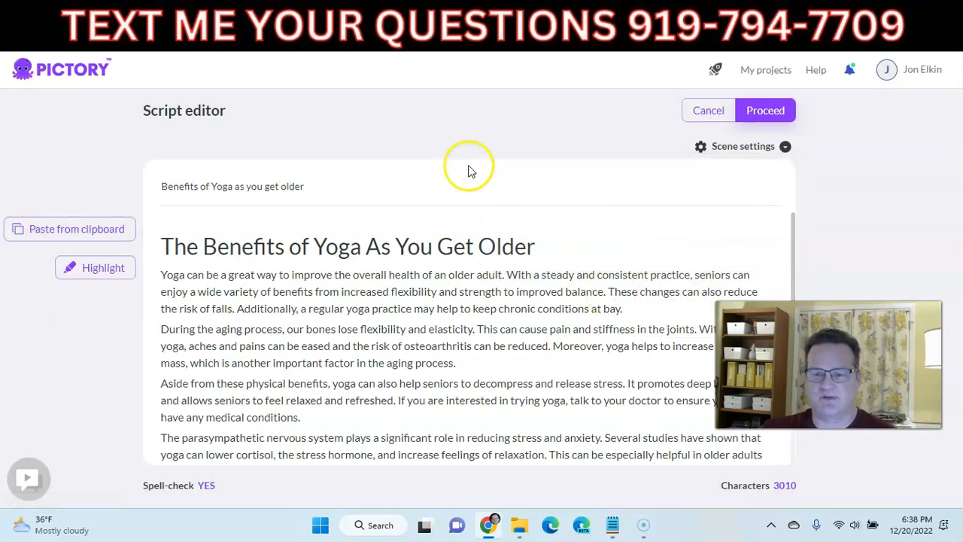
- Look over the pasted script and proceed to choosing a video template
{"action": "scroll", "coordinate": [448, 301], "scroll_direction": "down", "scroll_amount": 5}
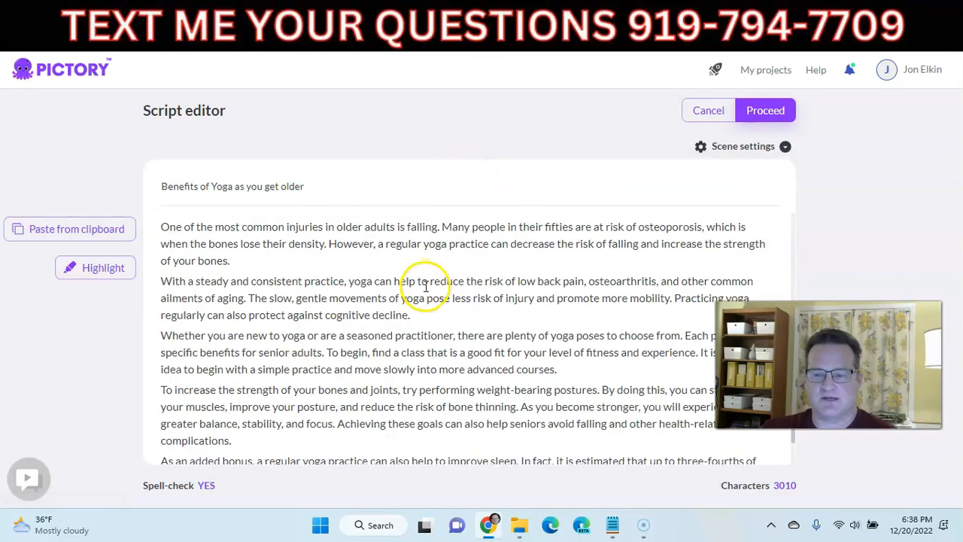
{"action": "scroll", "coordinate": [421, 289], "scroll_direction": "up", "scroll_amount": 5}
{"action": "left_click", "coordinate": [773, 112]}
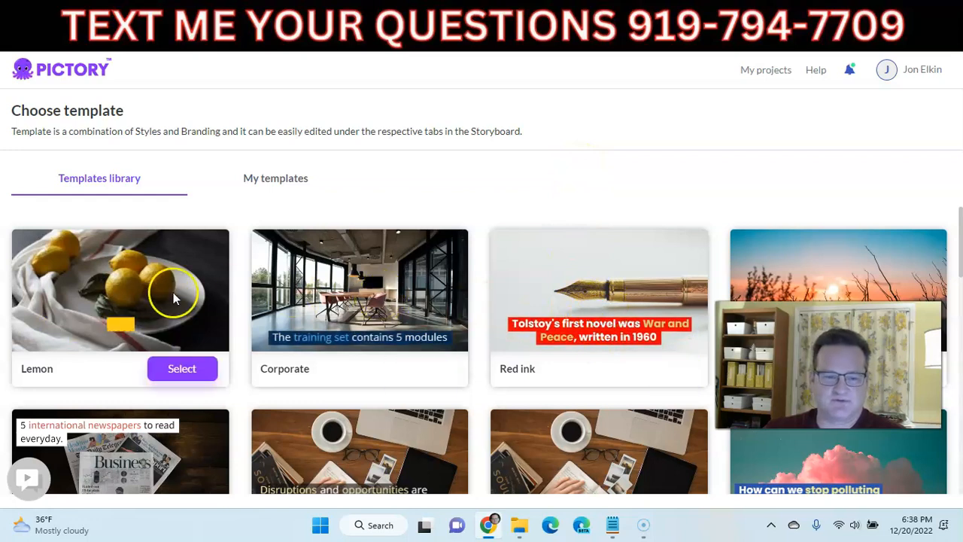
- Pick the Metro Caption template from the templates library in 16:9 and create the video storyboard
{"action": "scroll", "coordinate": [151, 286], "scroll_direction": "down", "scroll_amount": 1}
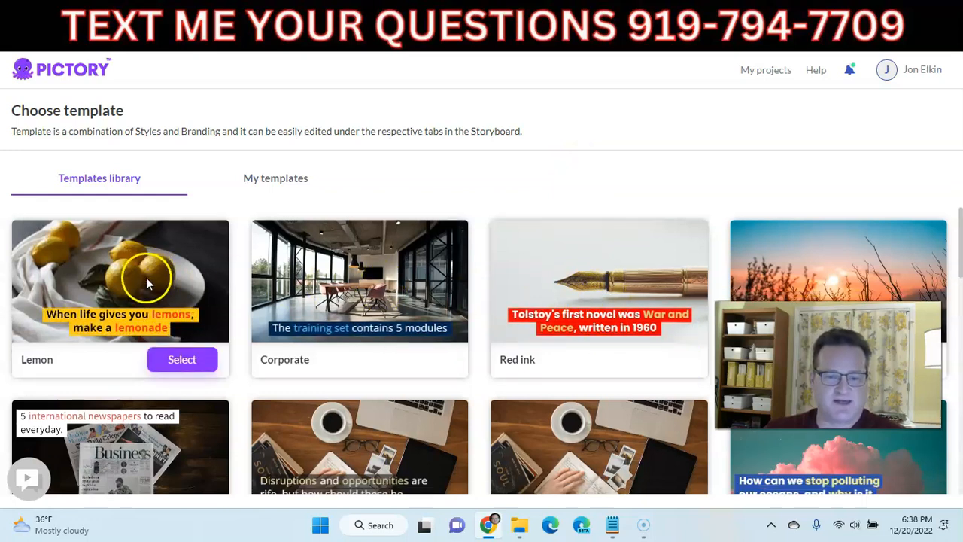
{"action": "scroll", "coordinate": [146, 277], "scroll_direction": "down", "scroll_amount": 3}
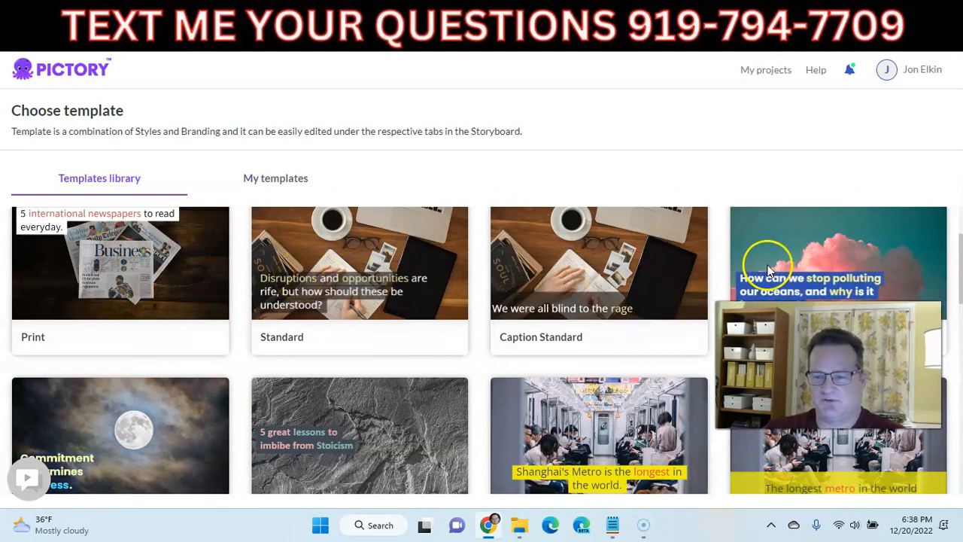
{"action": "scroll", "coordinate": [576, 258], "scroll_direction": "down", "scroll_amount": 3}
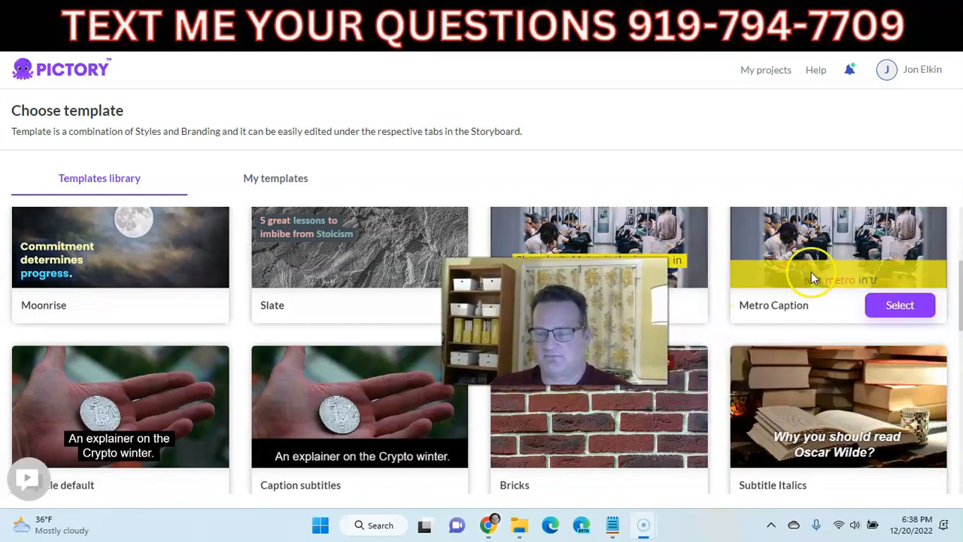
{"action": "scroll", "coordinate": [803, 275], "scroll_direction": "up", "scroll_amount": 1}
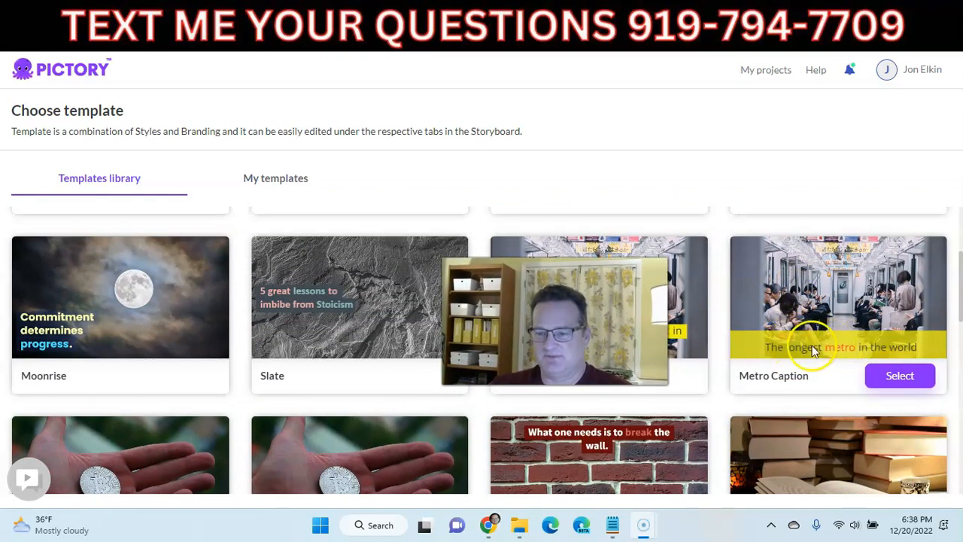
{"action": "left_click", "coordinate": [895, 376]}
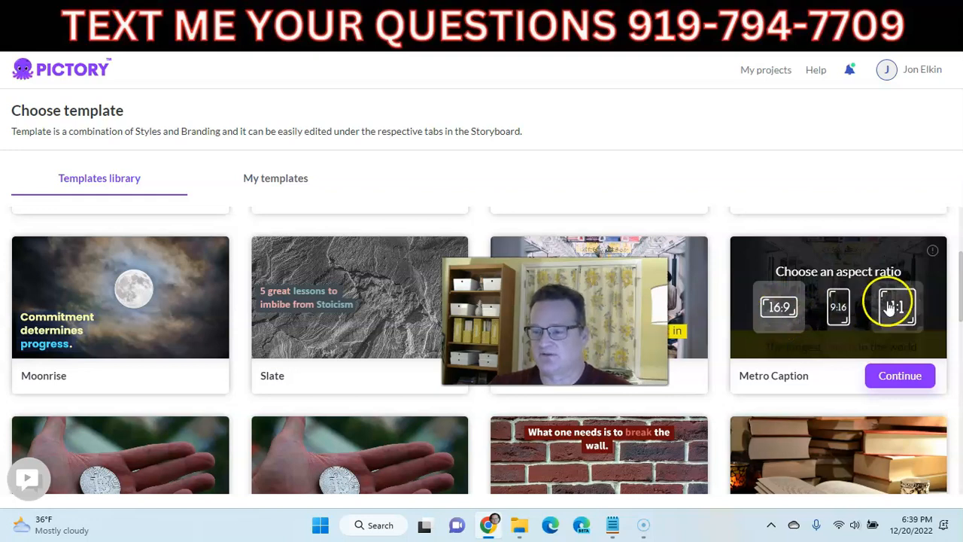
{"action": "left_click", "coordinate": [877, 376]}
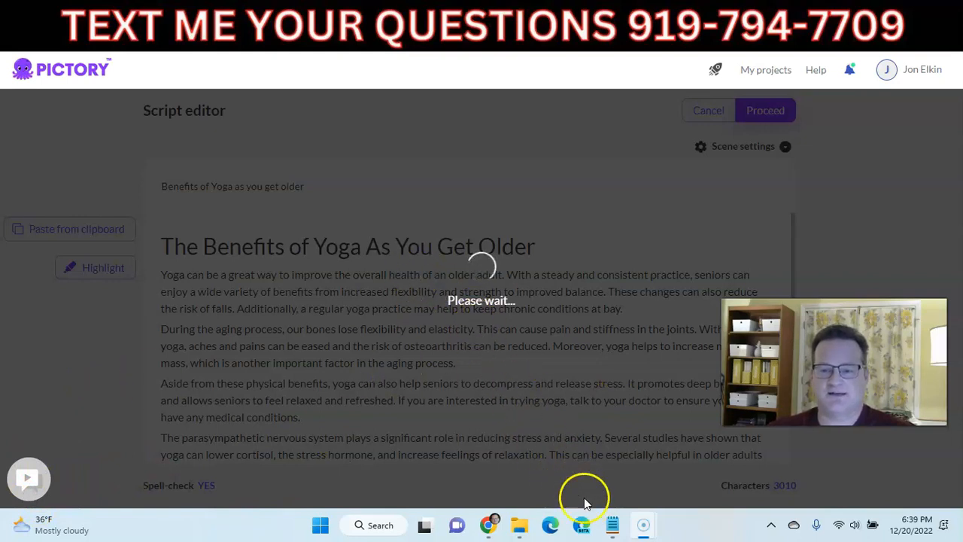
{"action": "mouse_move", "coordinate": [643, 532]}
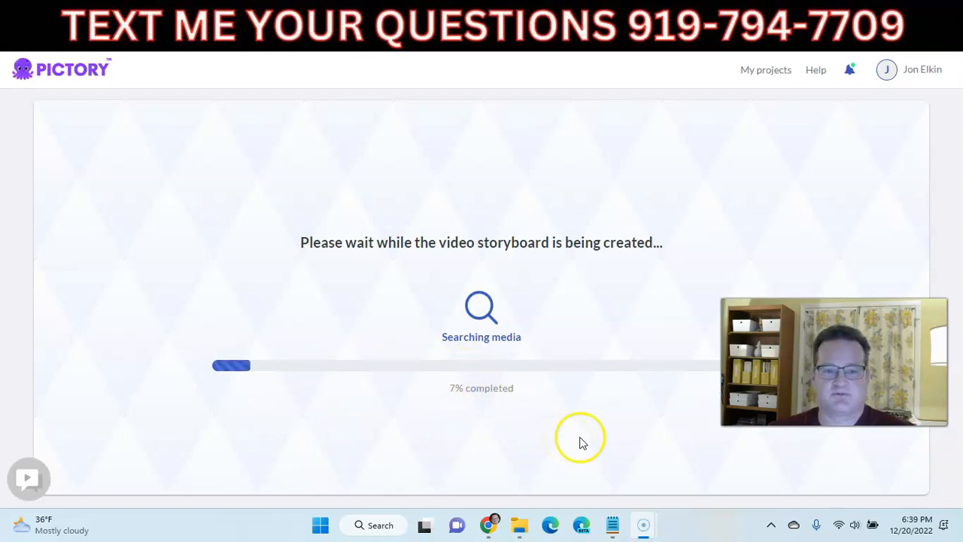
{"action": "mouse_move", "coordinate": [643, 530]}
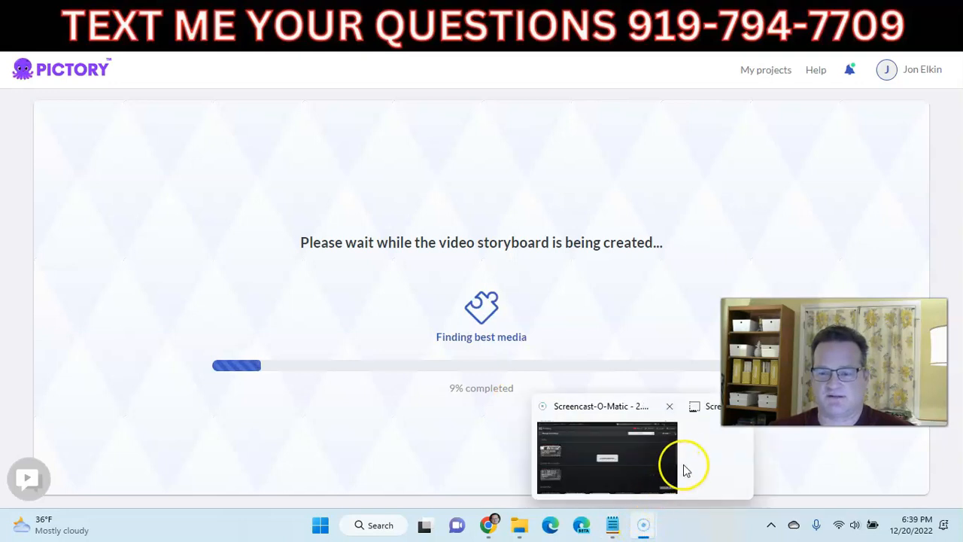
{"action": "left_click", "coordinate": [642, 419]}
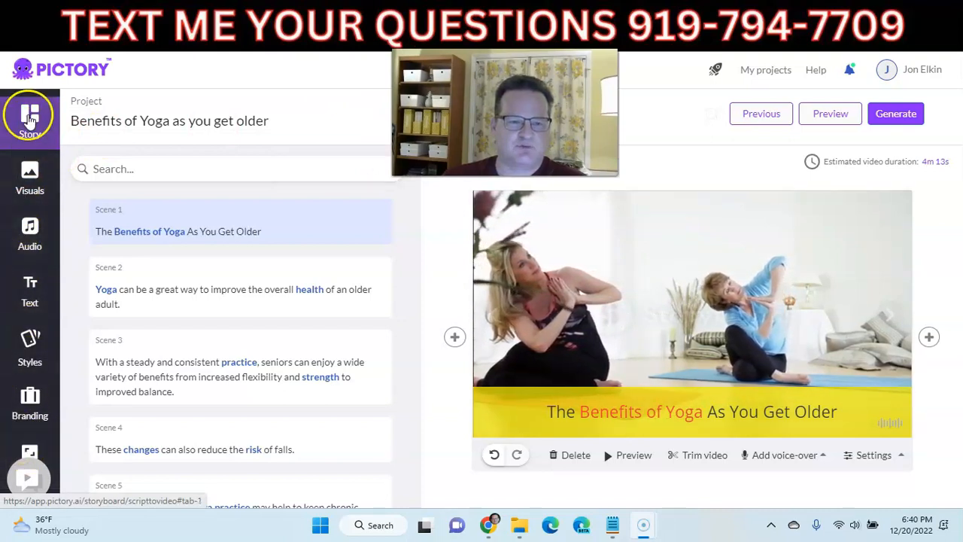
- Review the generated storyboard's scene texts and check the visual used in scene 4, "These changes can also reduce the risk of falls."
{"action": "left_click", "coordinate": [31, 139]}
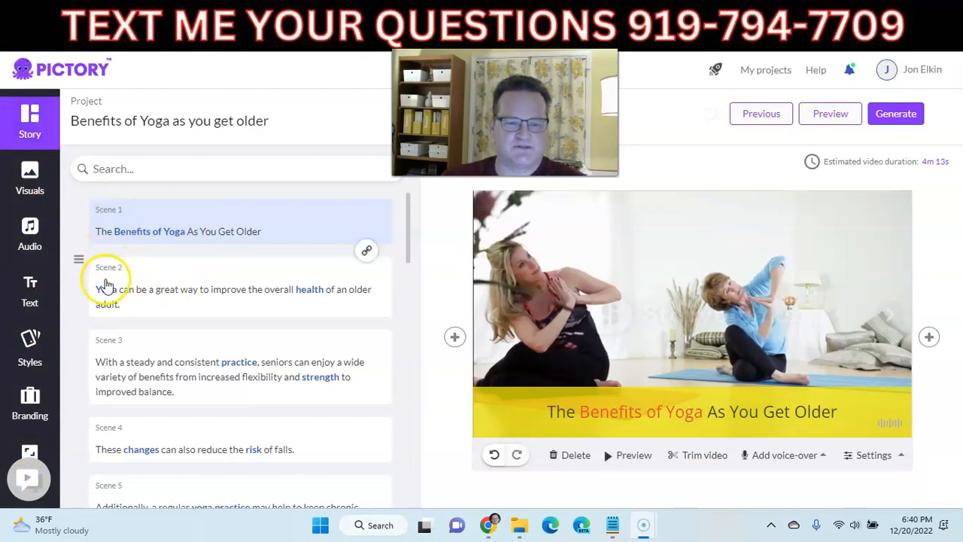
{"action": "scroll", "coordinate": [636, 301], "scroll_direction": "down", "scroll_amount": 2}
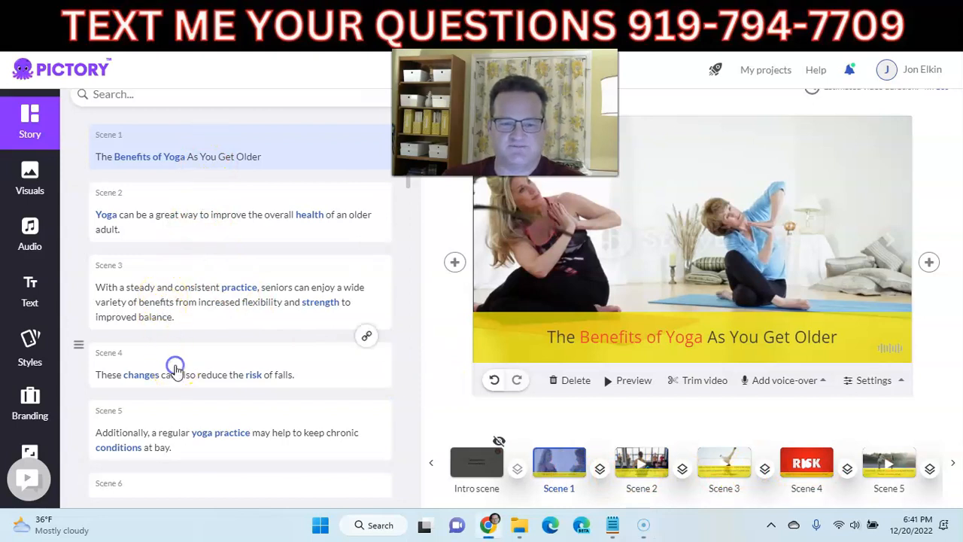
{"action": "left_click", "coordinate": [175, 369]}
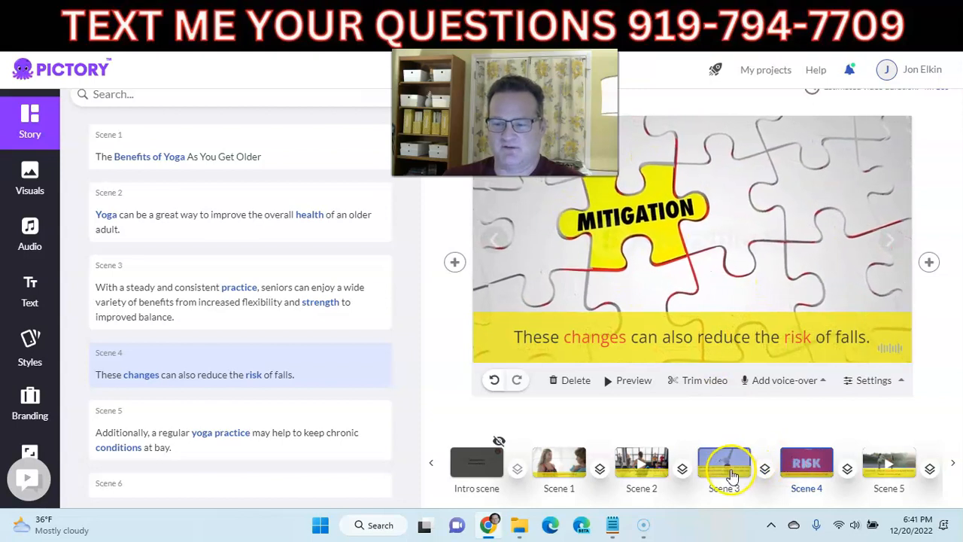
{"action": "left_click", "coordinate": [727, 466]}
{"action": "left_click", "coordinate": [812, 406]}
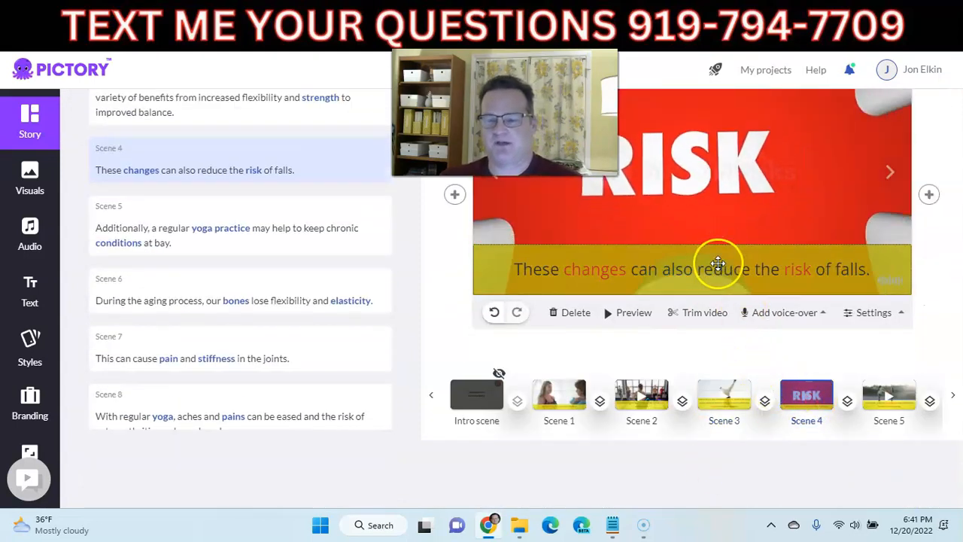
{"action": "scroll", "coordinate": [714, 263], "scroll_direction": "up", "scroll_amount": 1}
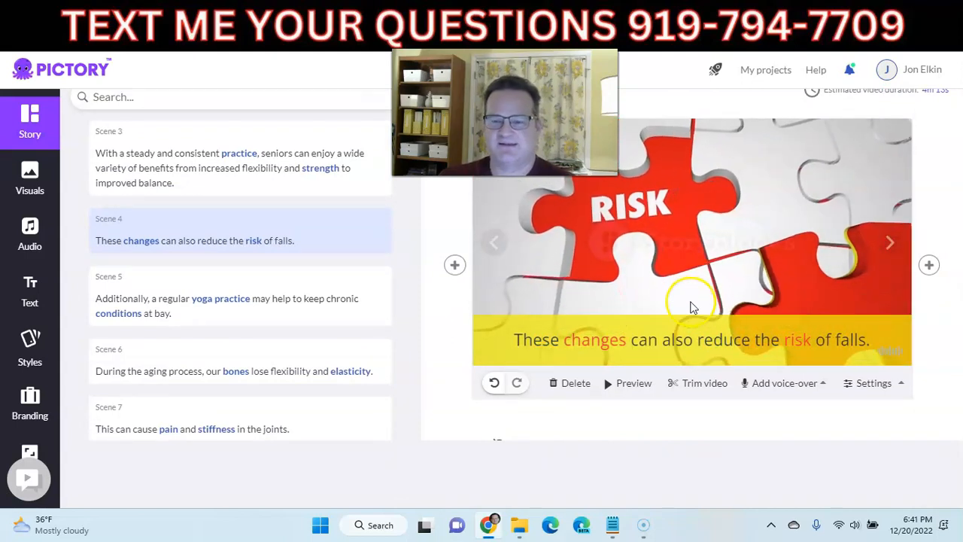
{"action": "scroll", "coordinate": [671, 304], "scroll_direction": "down", "scroll_amount": 1}
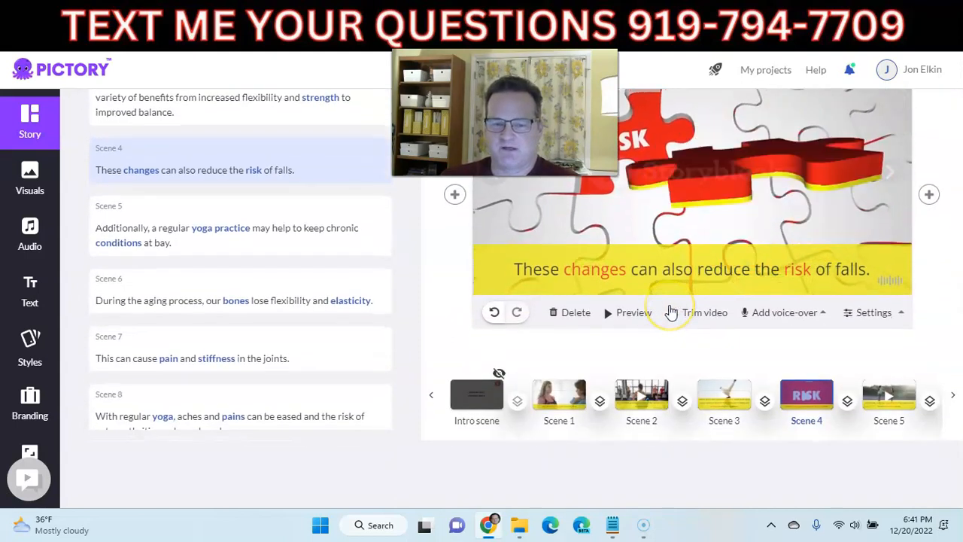
{"action": "scroll", "coordinate": [671, 312], "scroll_direction": "up", "scroll_amount": 1}
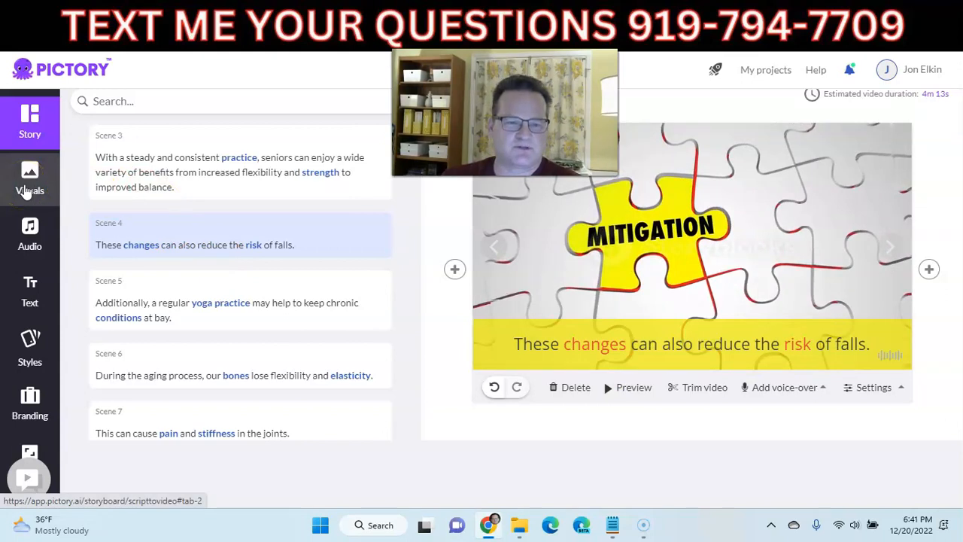
- Search the visuals library with scene 4's suggested keyword "fall" and look through the results
{"action": "left_click", "coordinate": [26, 191]}
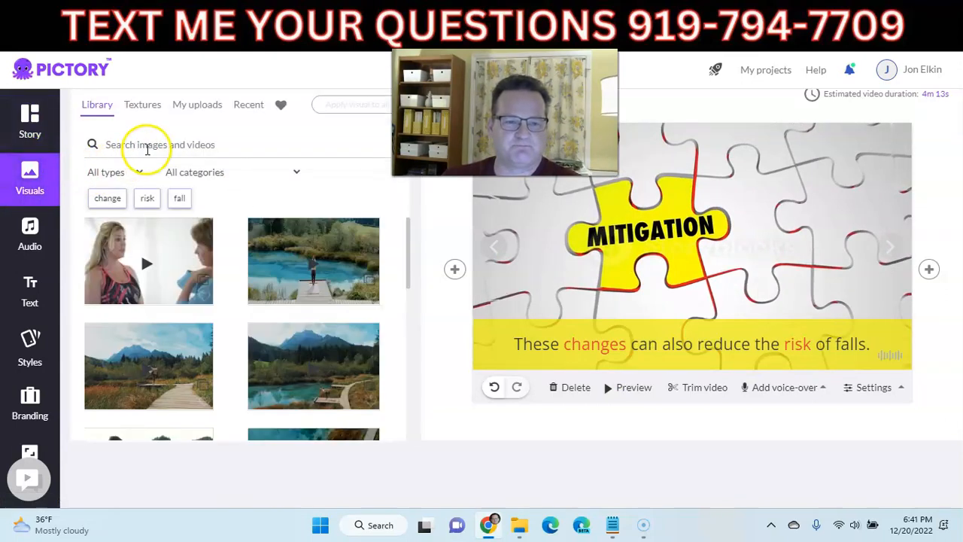
{"action": "left_click", "coordinate": [177, 198]}
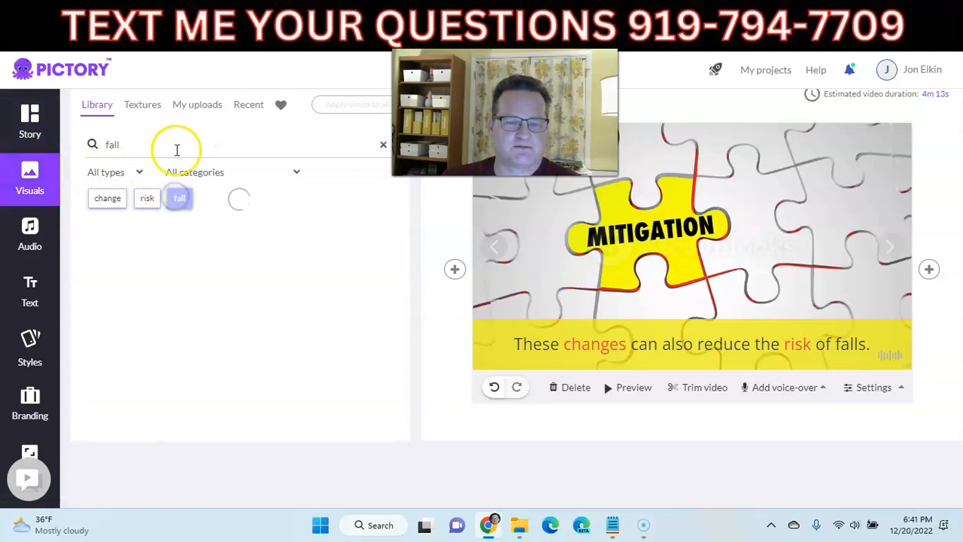
{"action": "scroll", "coordinate": [297, 267], "scroll_direction": "down", "scroll_amount": 2}
{"action": "scroll", "coordinate": [271, 293], "scroll_direction": "down", "scroll_amount": 5}
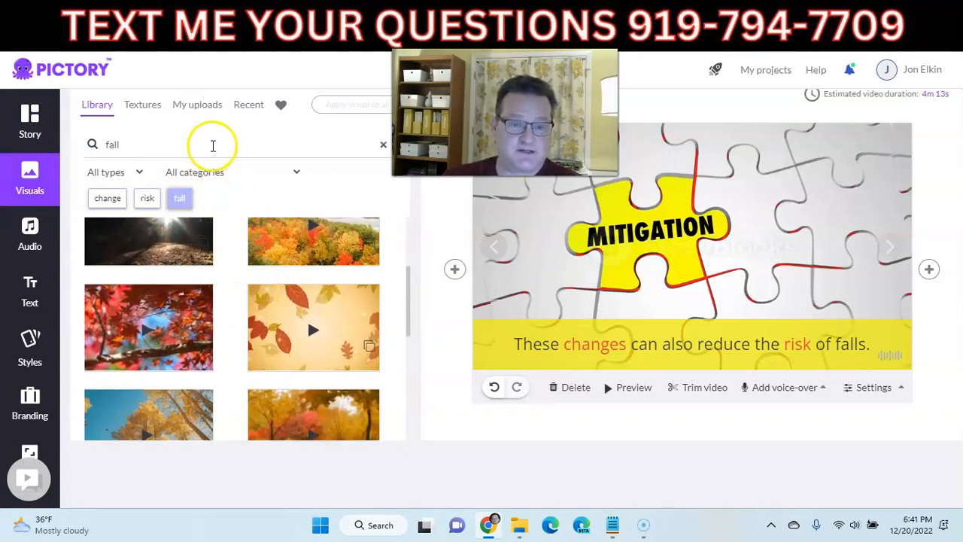
- Search the visuals for "person falling" and replace scene 4's visual with the 11-second clip of a person in red trousers on a dark staircase
{"action": "left_click", "coordinate": [213, 145]}
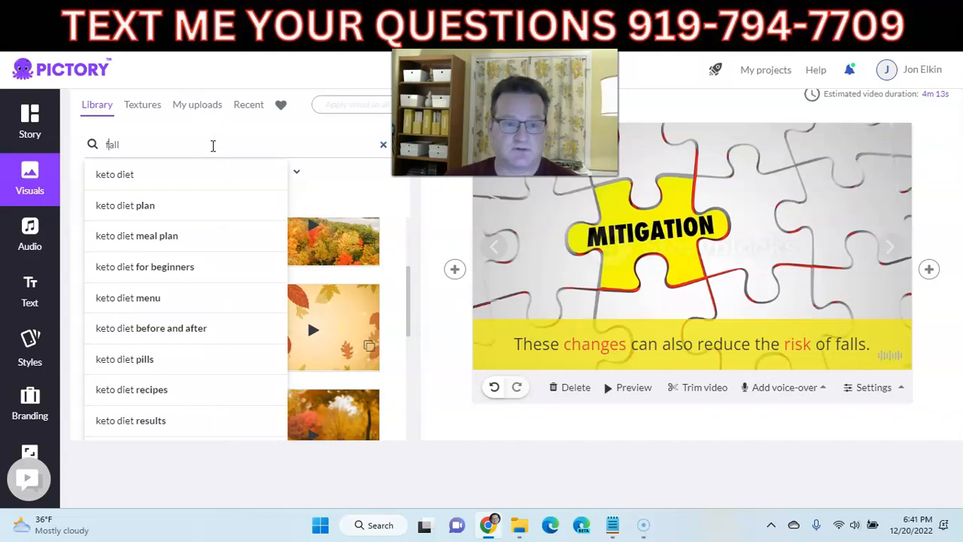
{"action": "type", "text": "person"}
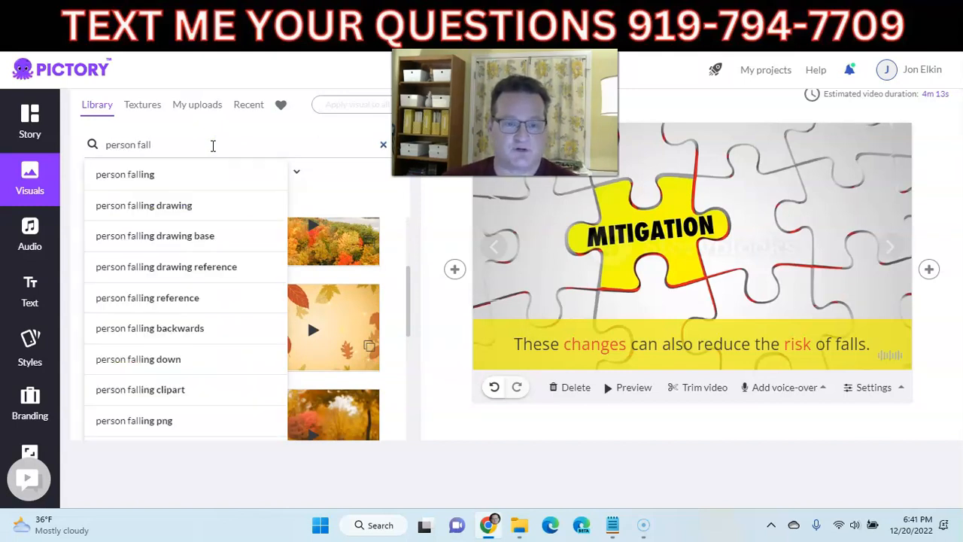
{"action": "left_click", "coordinate": [157, 180]}
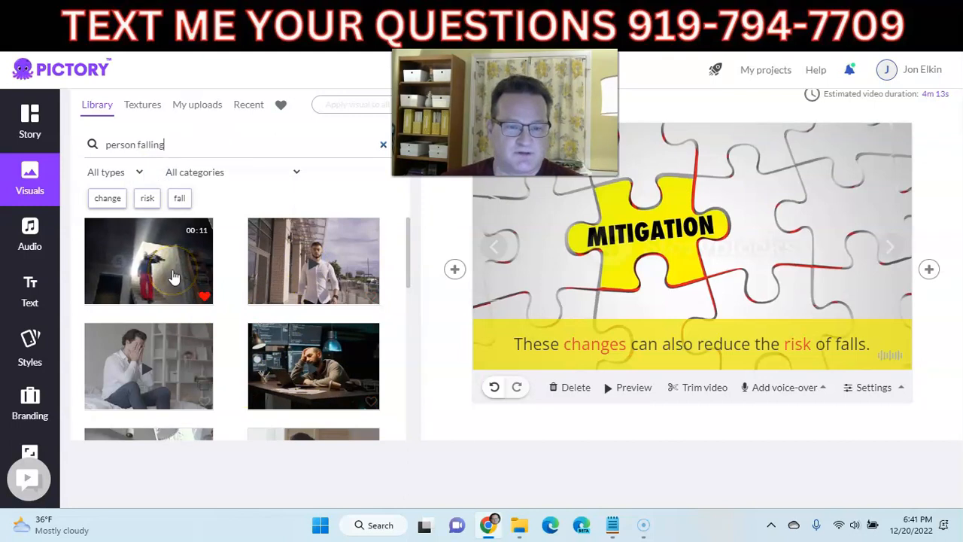
{"action": "scroll", "coordinate": [173, 276], "scroll_direction": "down", "scroll_amount": 4}
{"action": "scroll", "coordinate": [147, 335], "scroll_direction": "down", "scroll_amount": 2}
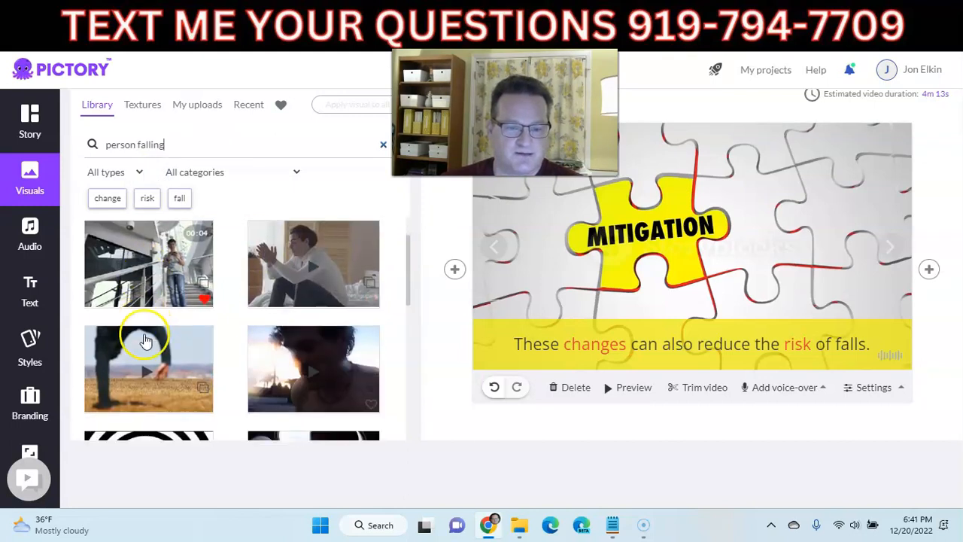
{"action": "scroll", "coordinate": [146, 340], "scroll_direction": "down", "scroll_amount": 1}
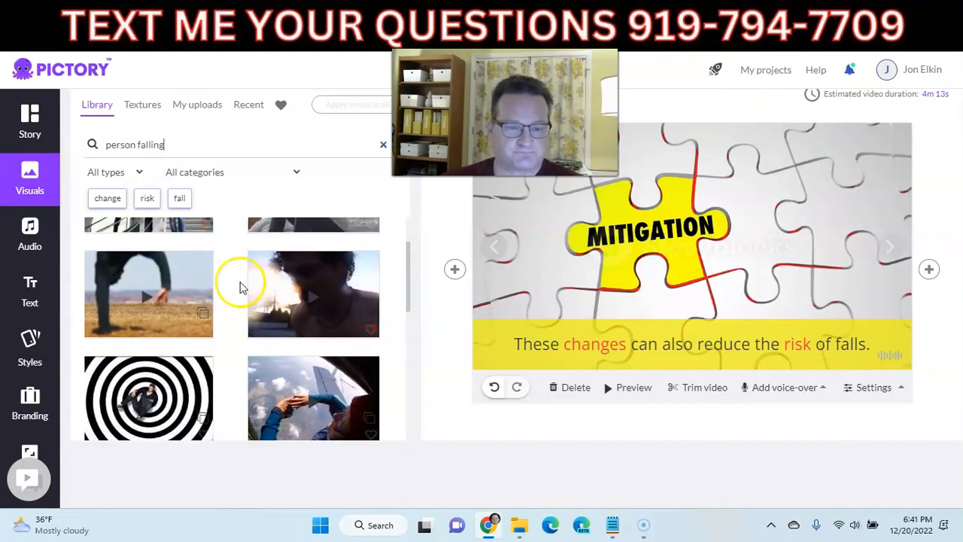
{"action": "scroll", "coordinate": [210, 289], "scroll_direction": "down", "scroll_amount": 1}
{"action": "scroll", "coordinate": [226, 316], "scroll_direction": "down", "scroll_amount": 1}
{"action": "scroll", "coordinate": [279, 303], "scroll_direction": "down", "scroll_amount": 3}
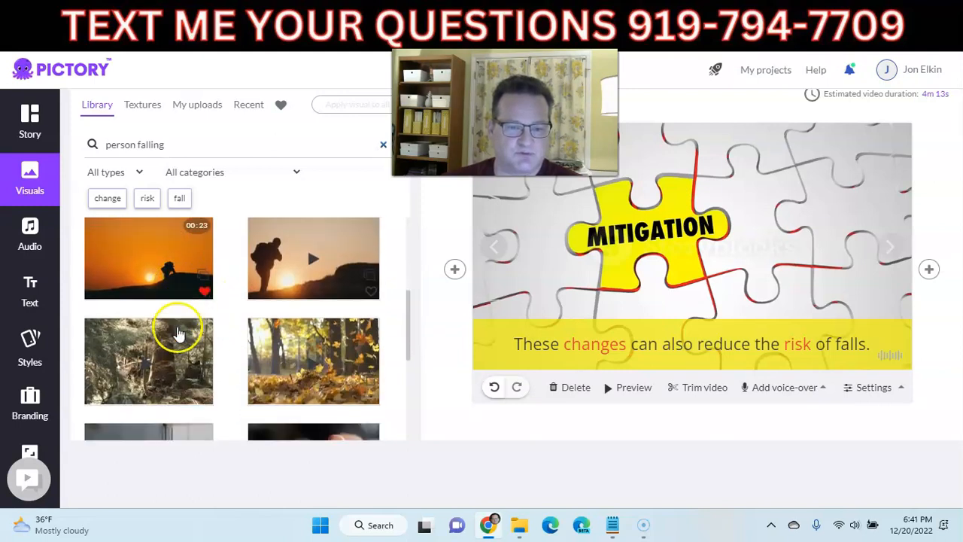
{"action": "scroll", "coordinate": [211, 327], "scroll_direction": "down", "scroll_amount": 2}
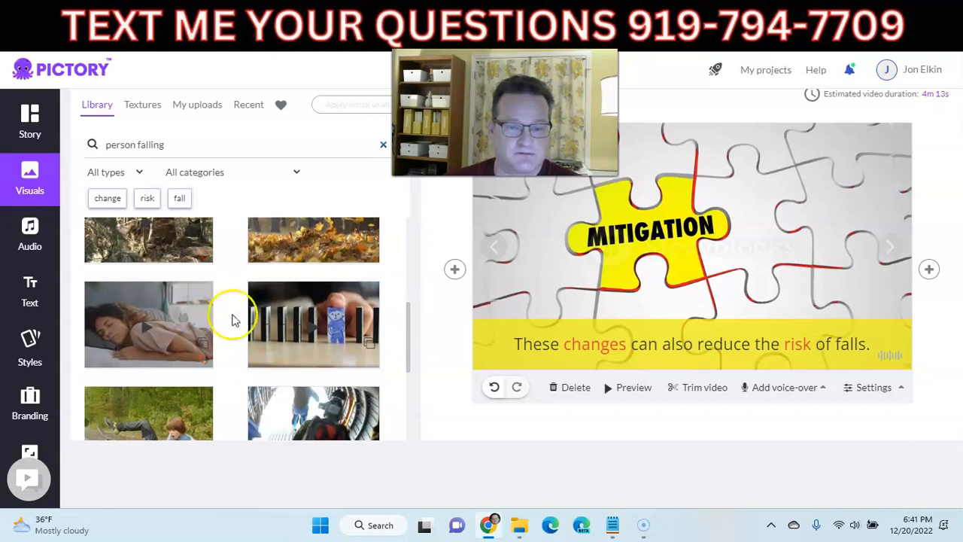
{"action": "scroll", "coordinate": [211, 319], "scroll_direction": "down", "scroll_amount": 1}
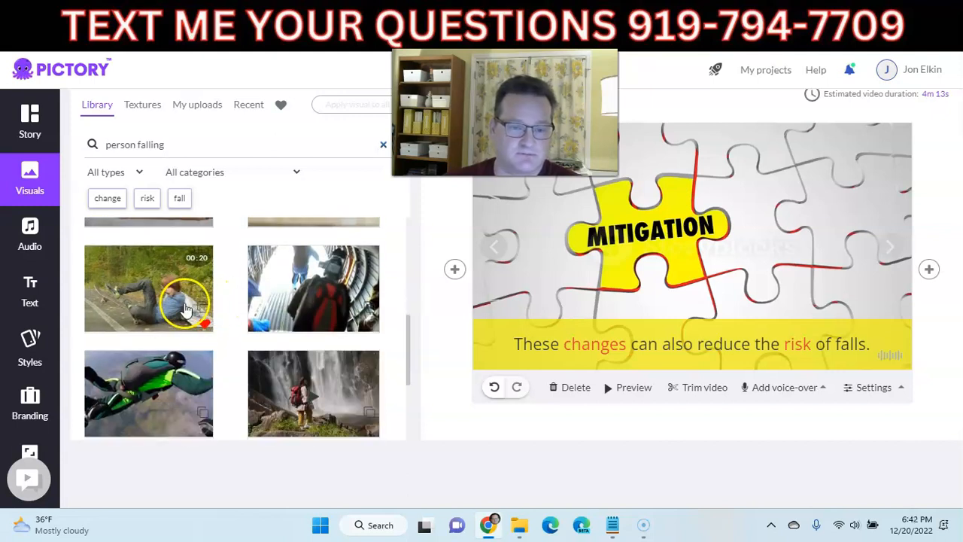
{"action": "scroll", "coordinate": [182, 278], "scroll_direction": "down", "scroll_amount": 3}
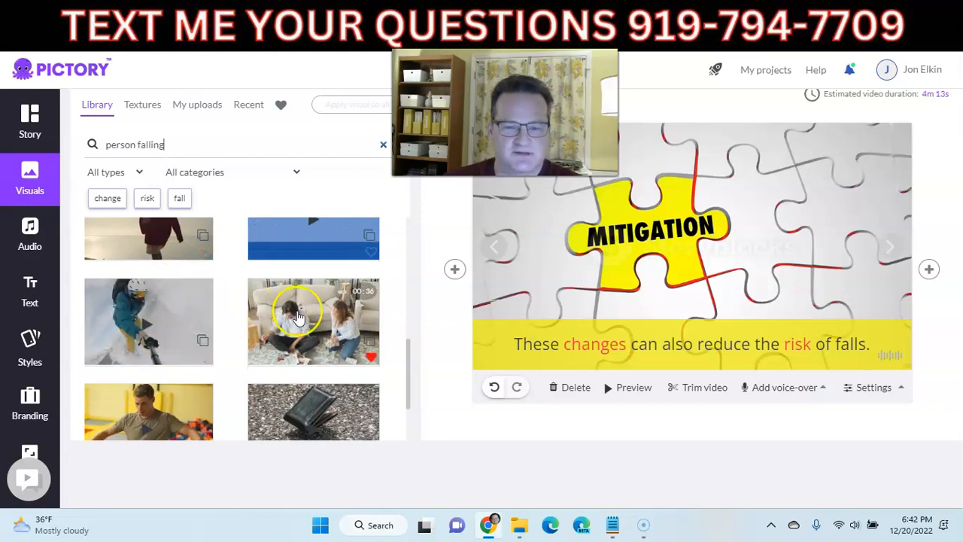
{"action": "scroll", "coordinate": [181, 304], "scroll_direction": "down", "scroll_amount": 1}
{"action": "scroll", "coordinate": [277, 319], "scroll_direction": "down", "scroll_amount": 1}
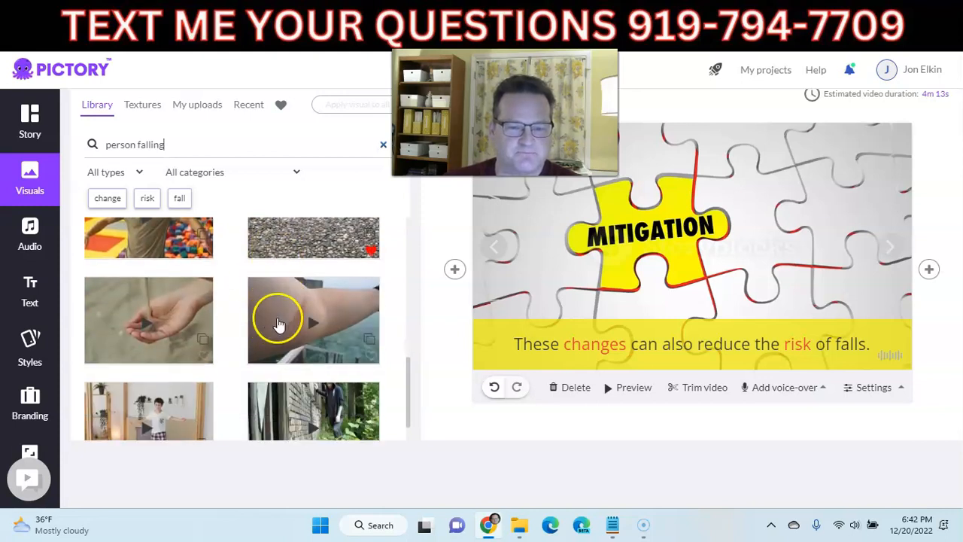
{"action": "scroll", "coordinate": [210, 319], "scroll_direction": "down", "scroll_amount": 1}
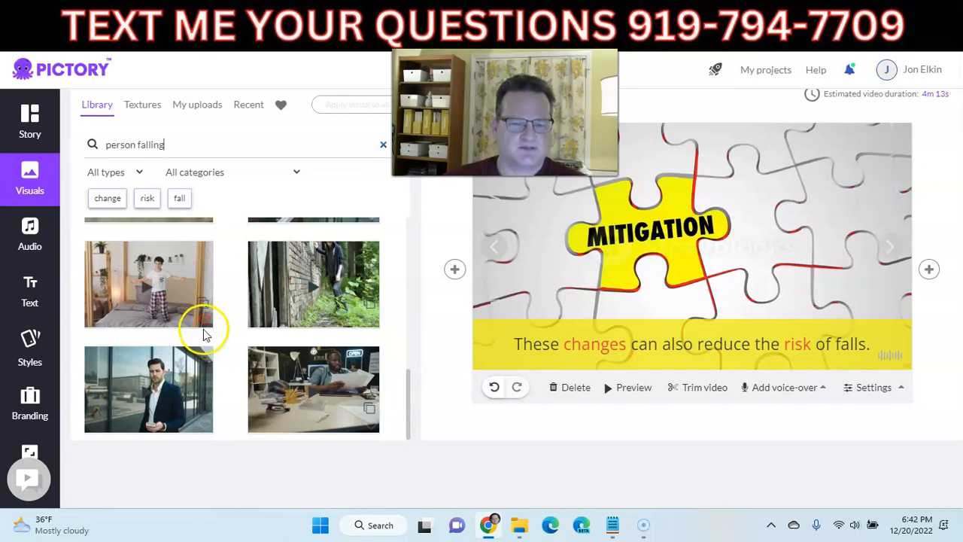
{"action": "scroll", "coordinate": [215, 331], "scroll_direction": "up", "scroll_amount": 10}
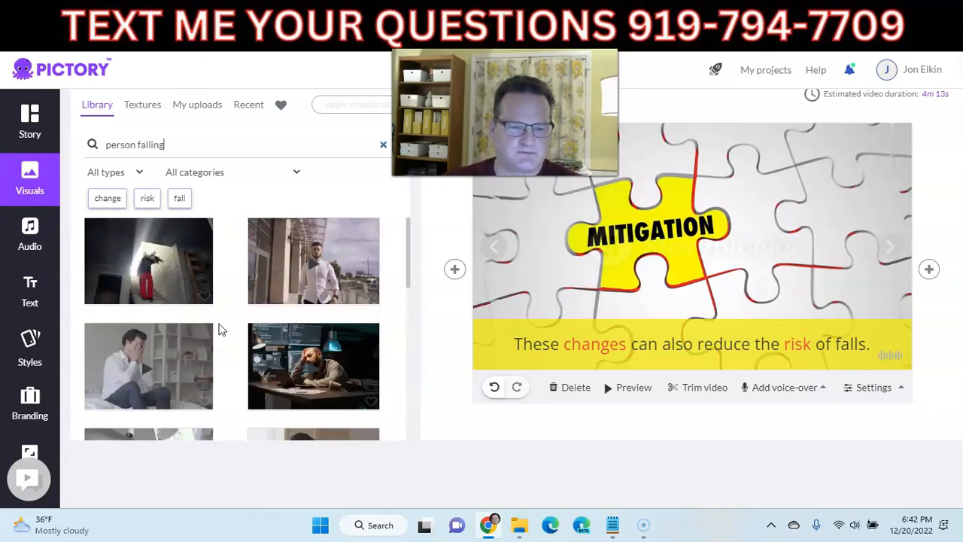
{"action": "left_click", "coordinate": [164, 289]}
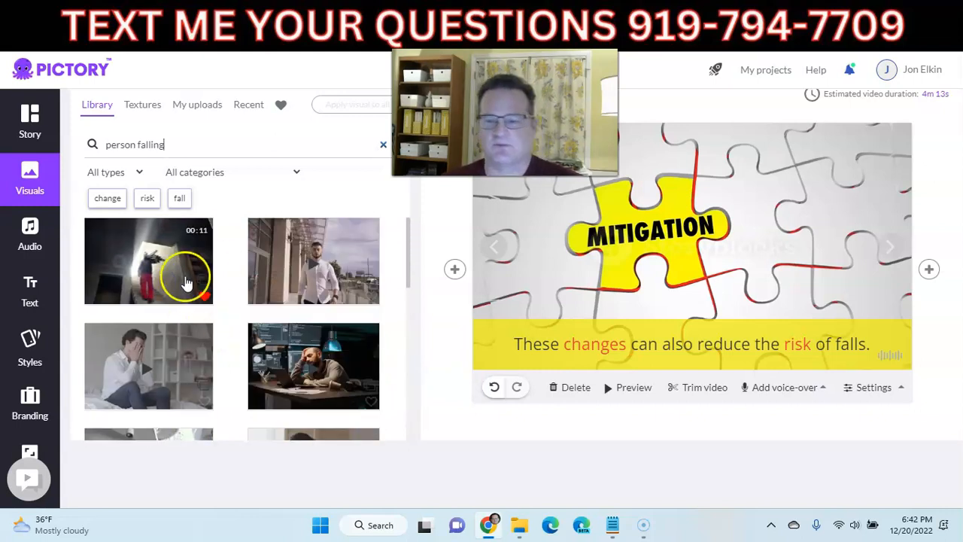
{"action": "left_click", "coordinate": [644, 245]}
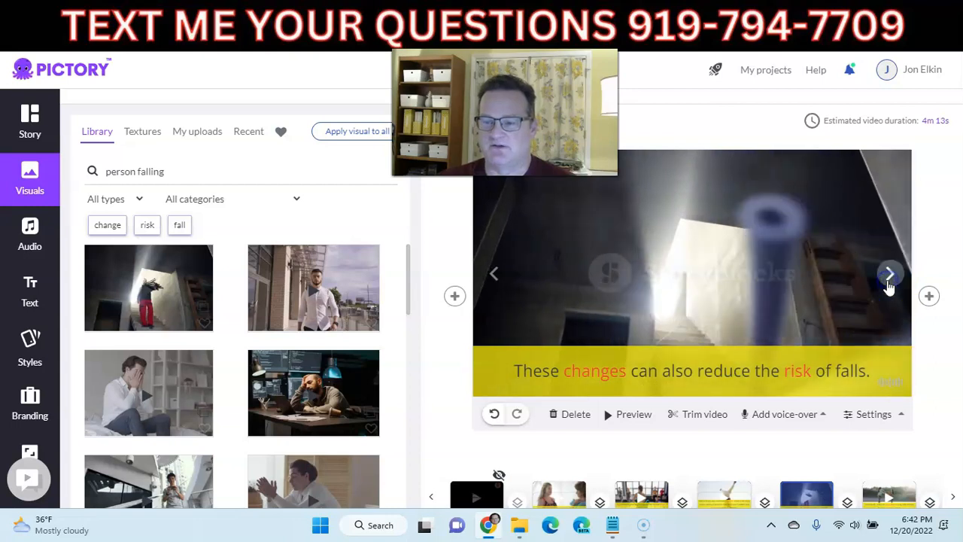
- Move on to scene 5 and select its caption, "Additionally, a regular yoga practice may help to keep chronic conditions at bay."
{"action": "left_click", "coordinate": [889, 276]}
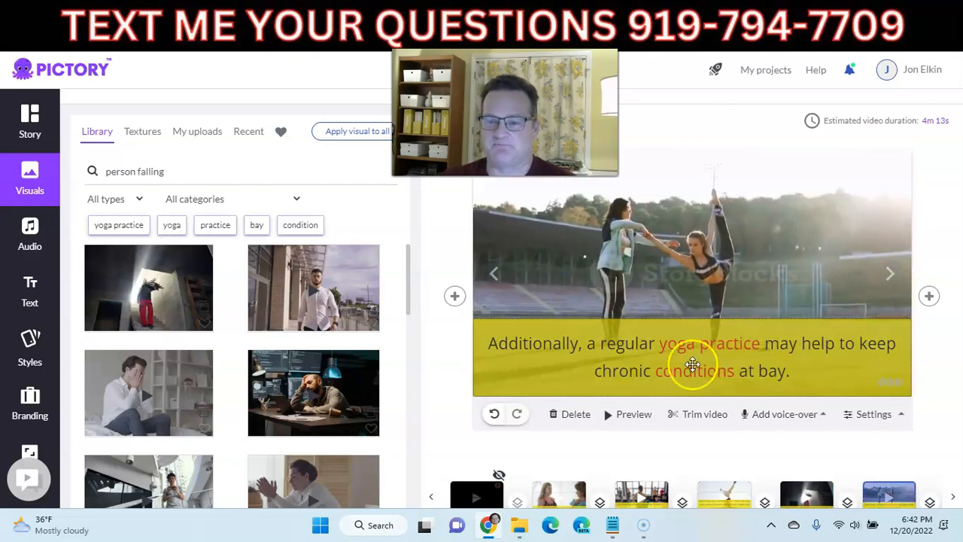
{"action": "scroll", "coordinate": [622, 339], "scroll_direction": "up", "scroll_amount": 1}
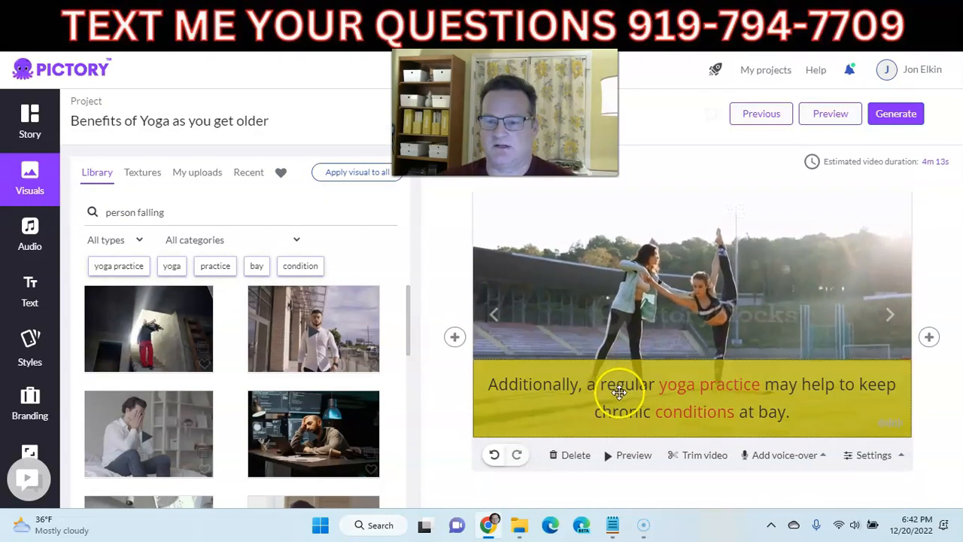
{"action": "left_click", "coordinate": [624, 397]}
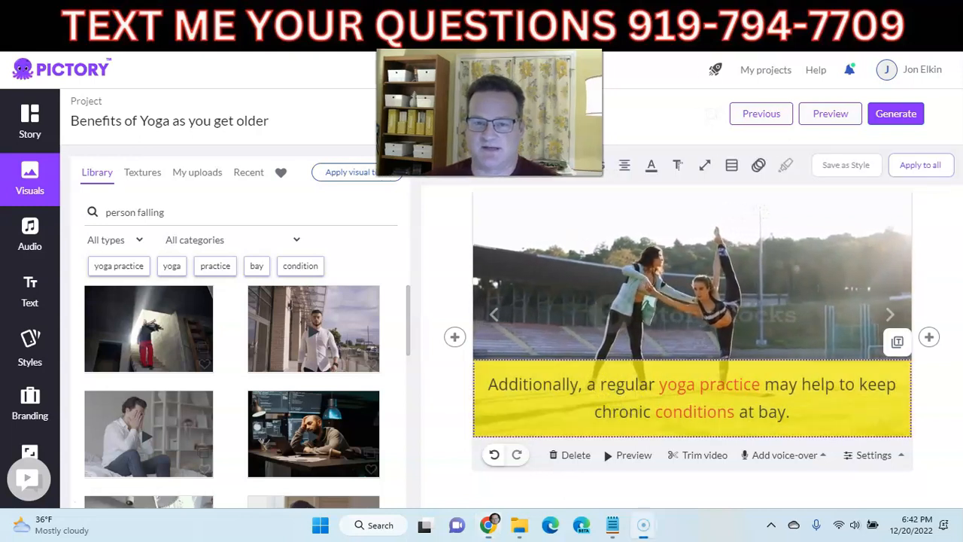
{"action": "left_click", "coordinate": [669, 413]}
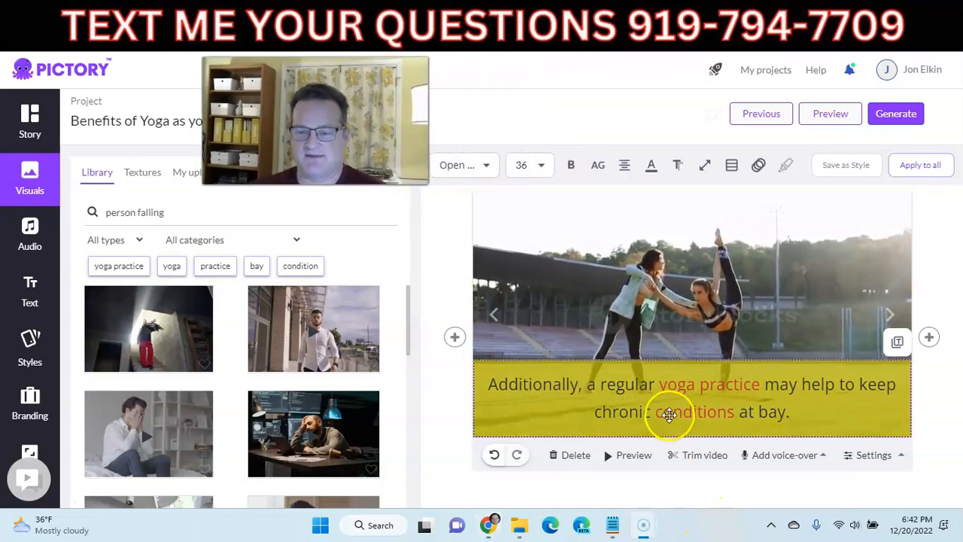
- Try the Quicksand font on scene 5's caption
{"action": "left_click", "coordinate": [462, 169]}
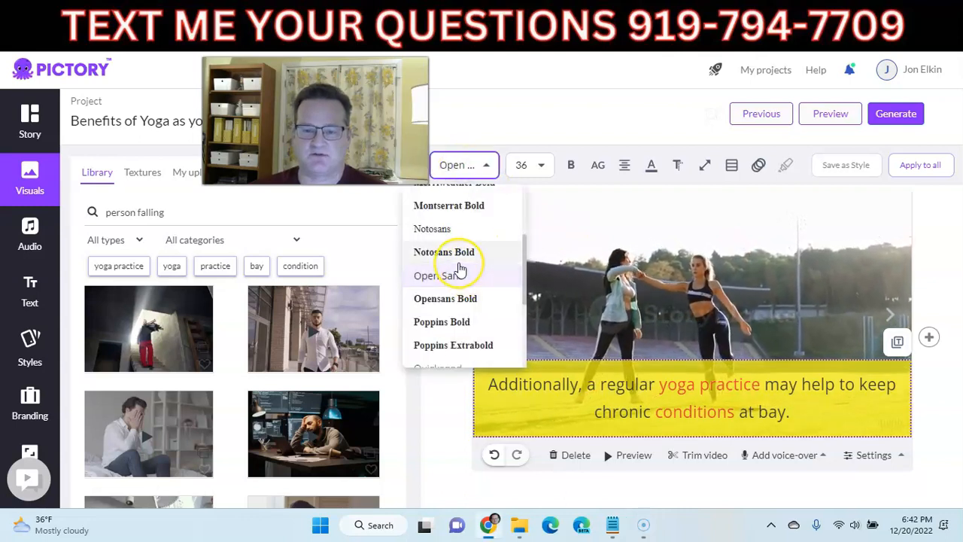
{"action": "scroll", "coordinate": [461, 269], "scroll_direction": "down", "scroll_amount": 1}
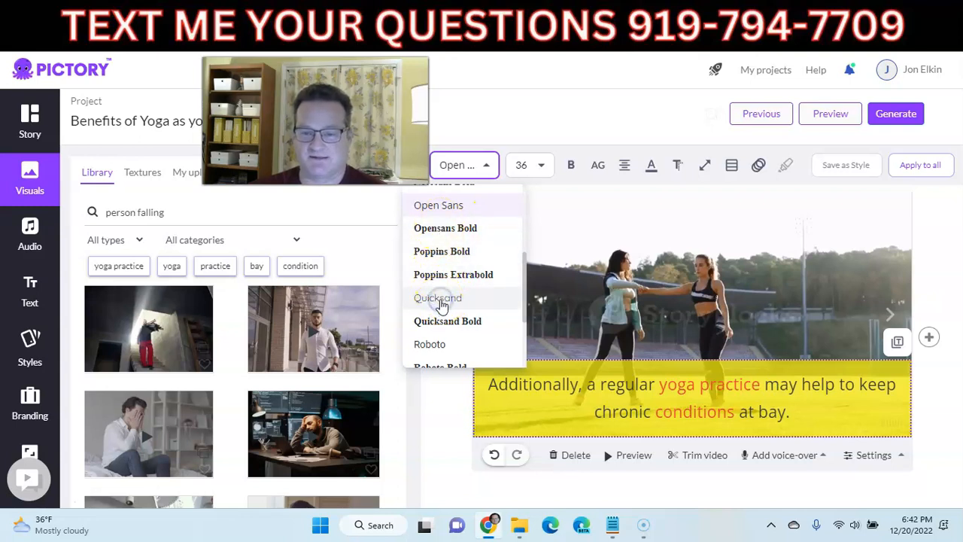
{"action": "left_click", "coordinate": [441, 301]}
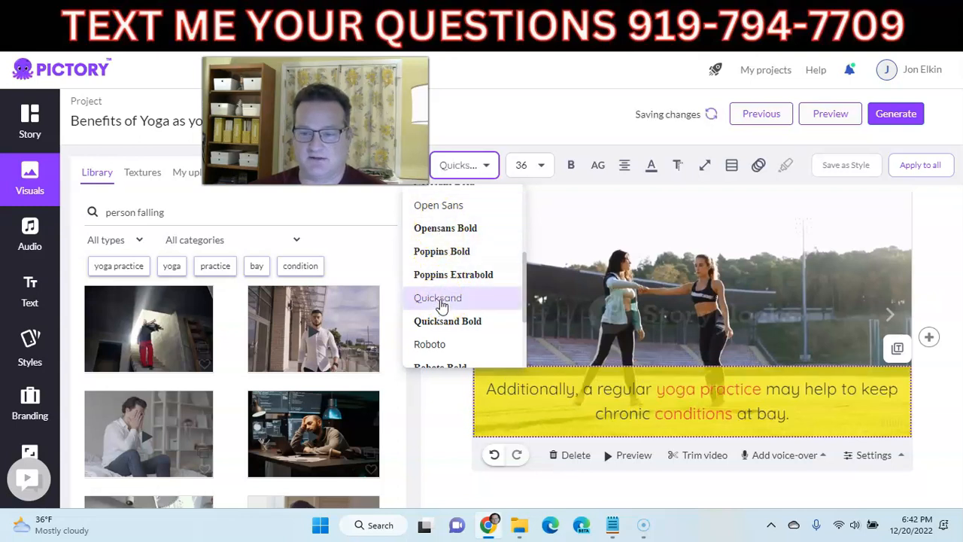
- Set scene 5's caption to the Roboto font at size 32
{"action": "left_click", "coordinate": [461, 165]}
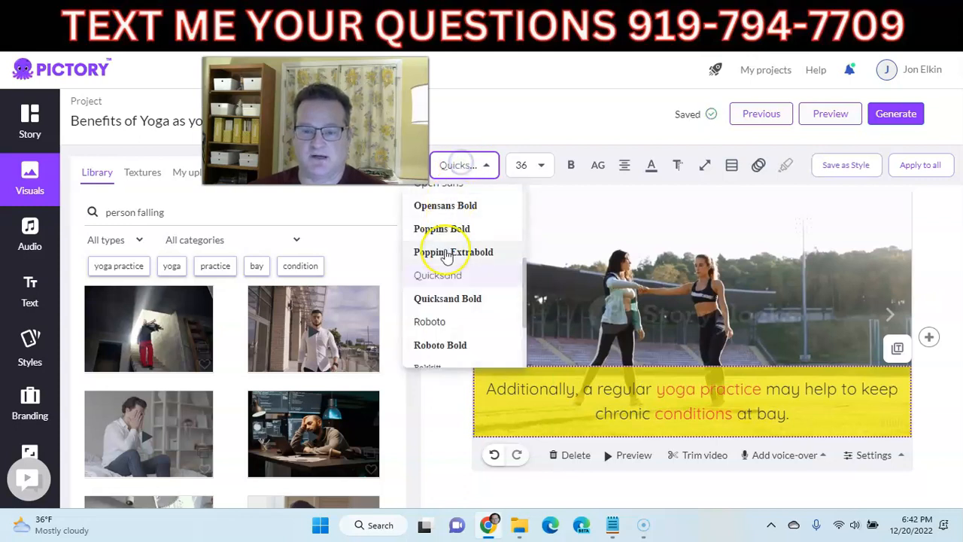
{"action": "left_click", "coordinate": [437, 325]}
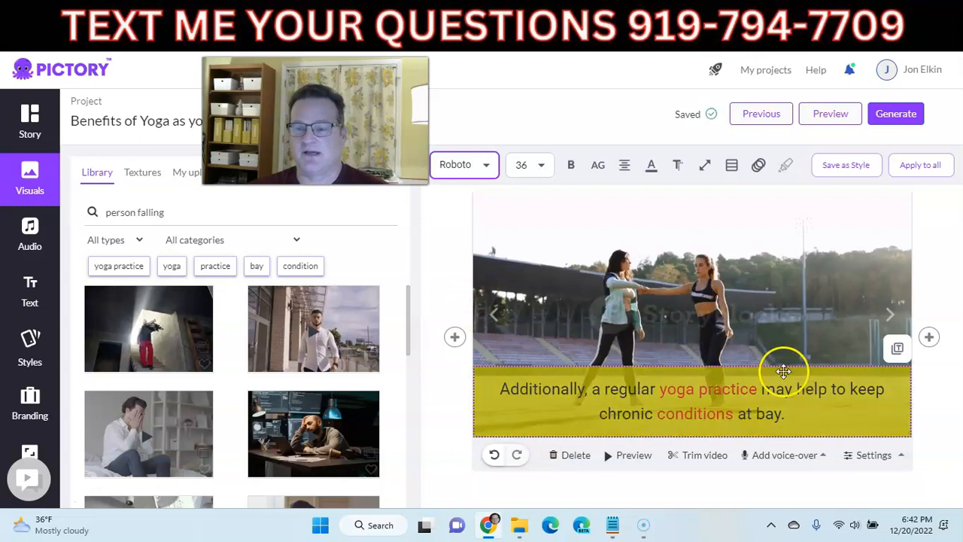
{"action": "left_click", "coordinate": [542, 167]}
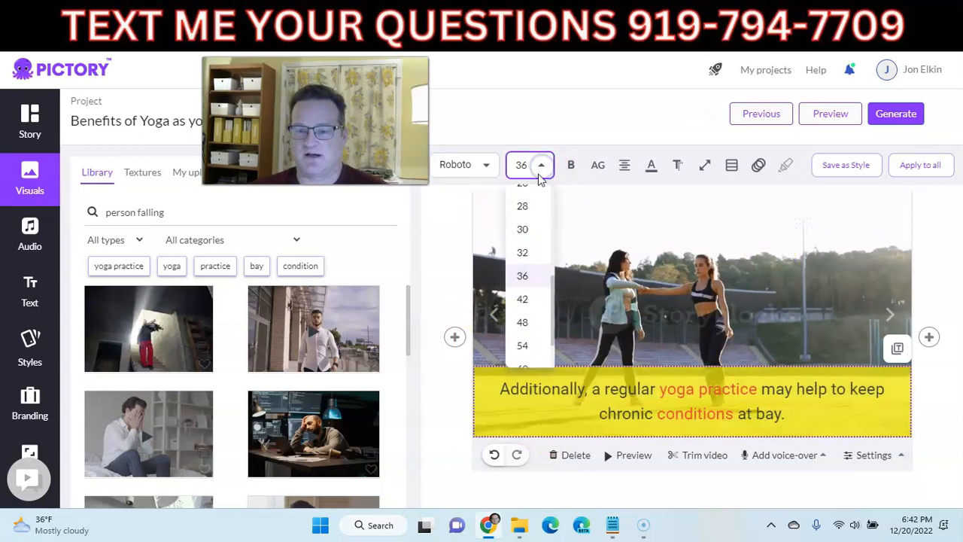
{"action": "left_click", "coordinate": [526, 252]}
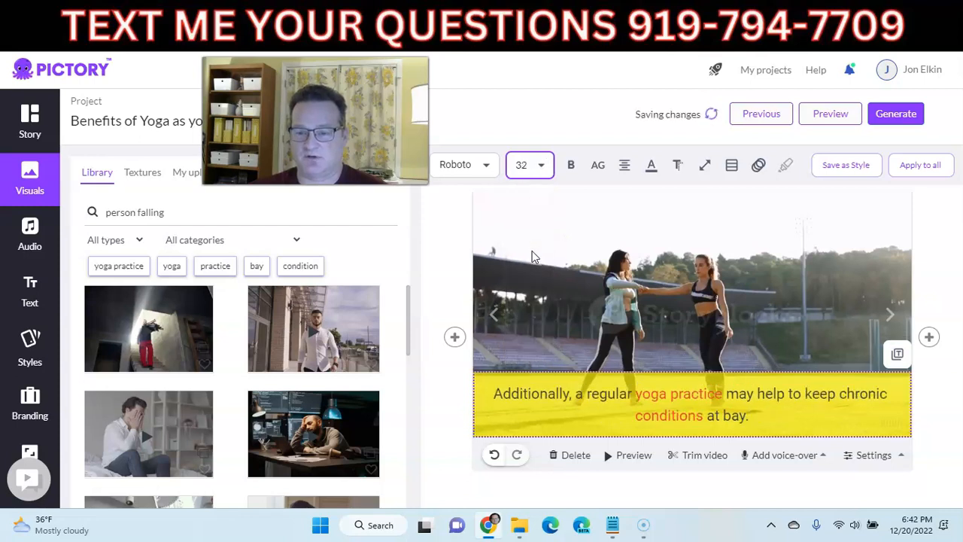
- Check the caption's letter case and text, background and highlight color options, and apply the caption style to all scenes
{"action": "mouse_move", "coordinate": [577, 175]}
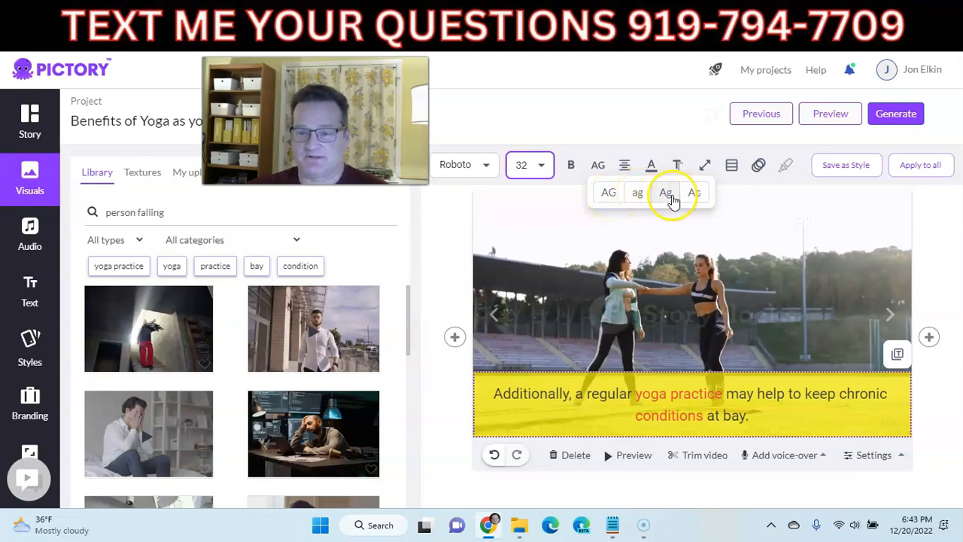
{"action": "mouse_move", "coordinate": [630, 171]}
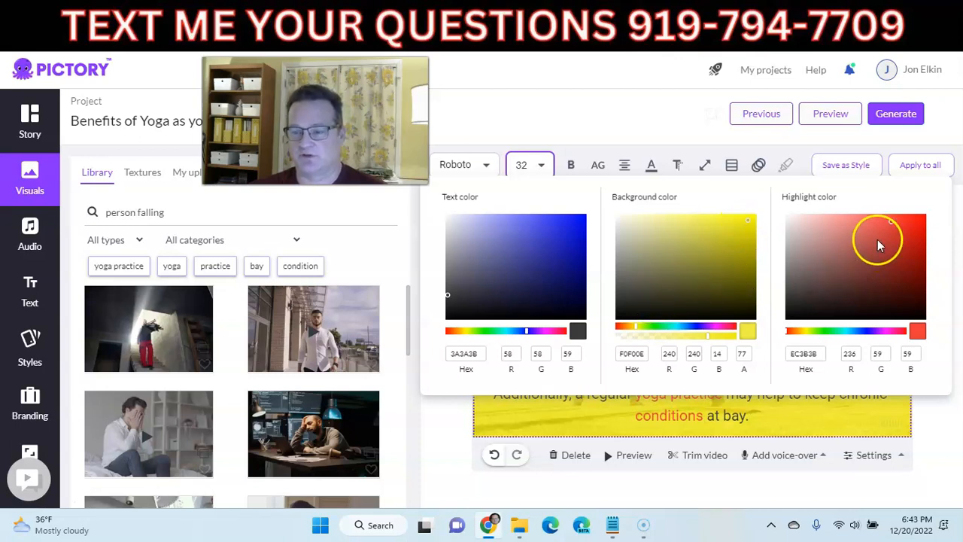
{"action": "left_click", "coordinate": [662, 165]}
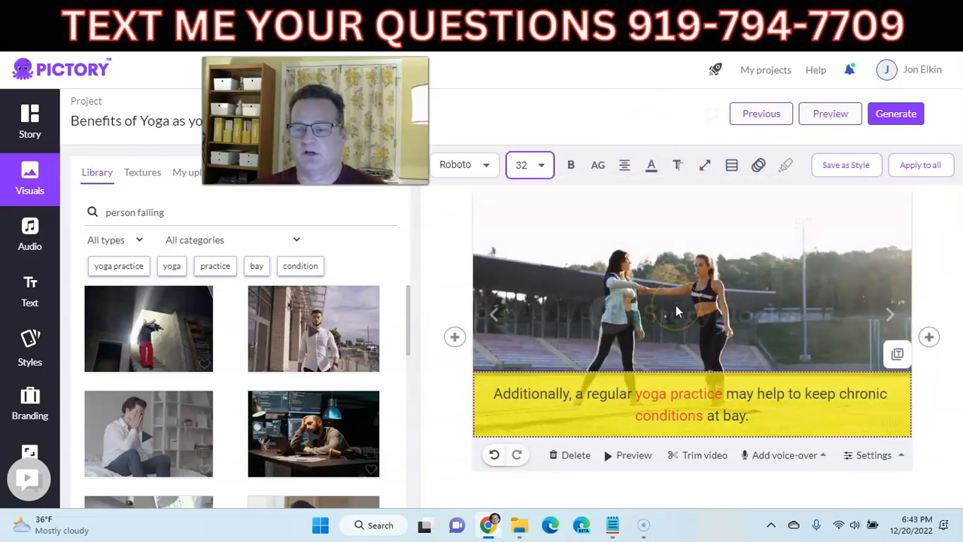
{"action": "left_click", "coordinate": [910, 168]}
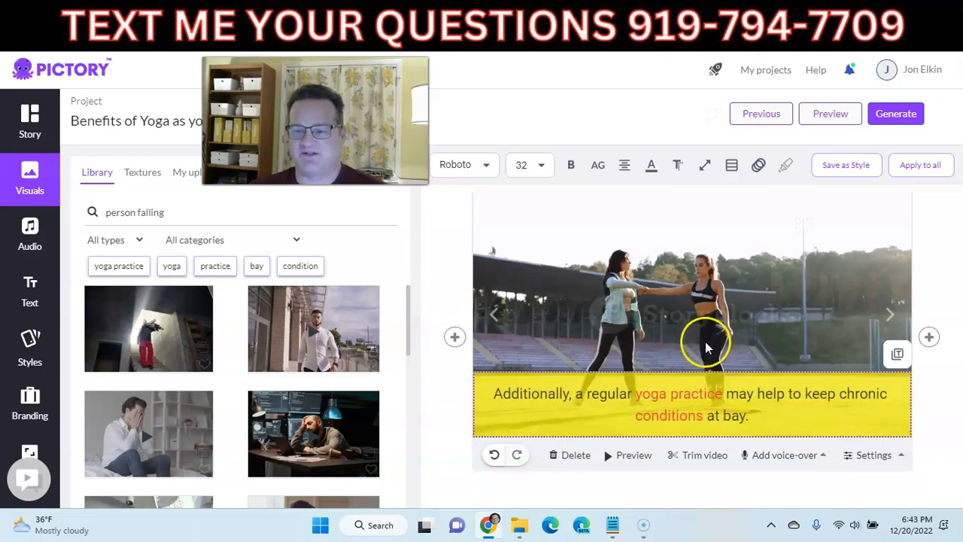
- Check the upload and record options for adding a voice-over to scene 5 and close them
{"action": "scroll", "coordinate": [703, 339], "scroll_direction": "down", "scroll_amount": 1}
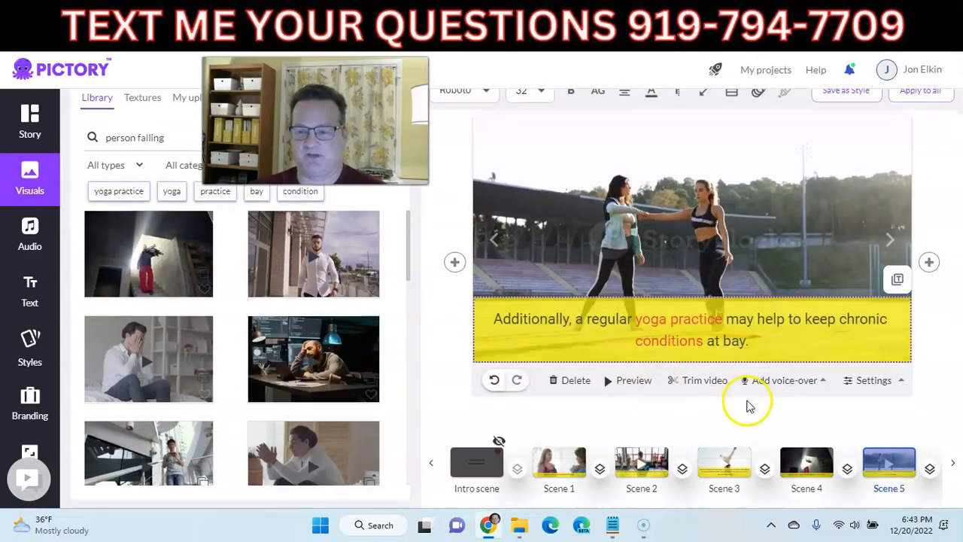
{"action": "left_click", "coordinate": [751, 384]}
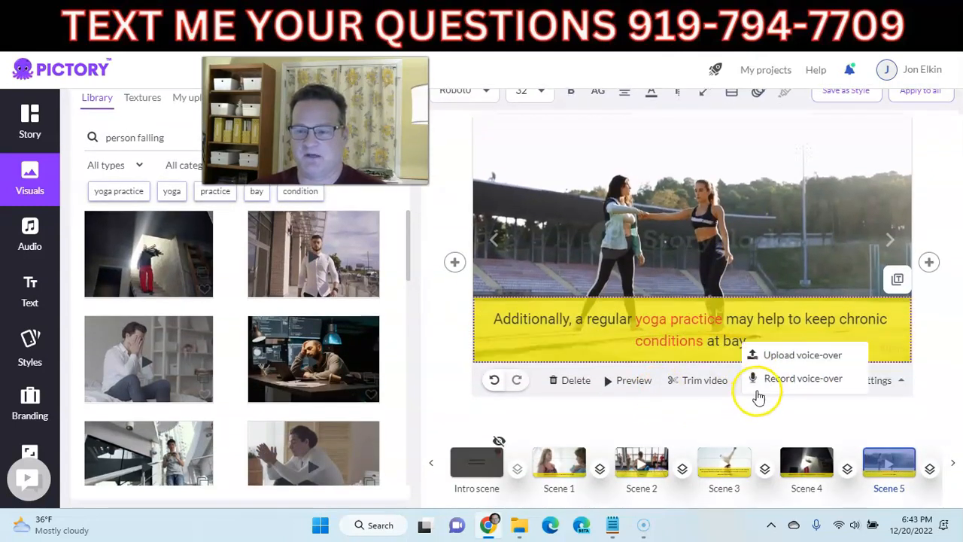
{"action": "left_click", "coordinate": [758, 399]}
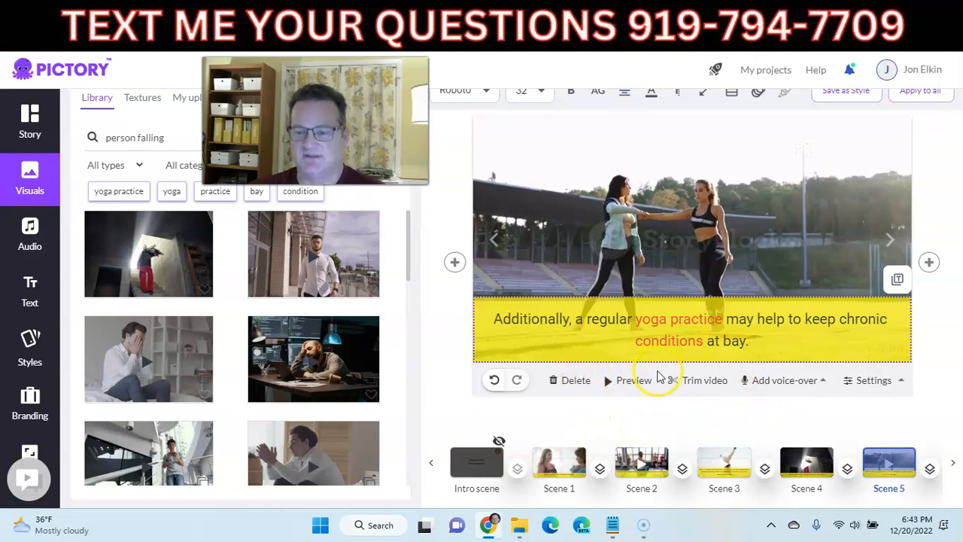
- Check scene 5's visual, text and audio settings and their apply-to-all options
{"action": "left_click", "coordinate": [873, 382]}
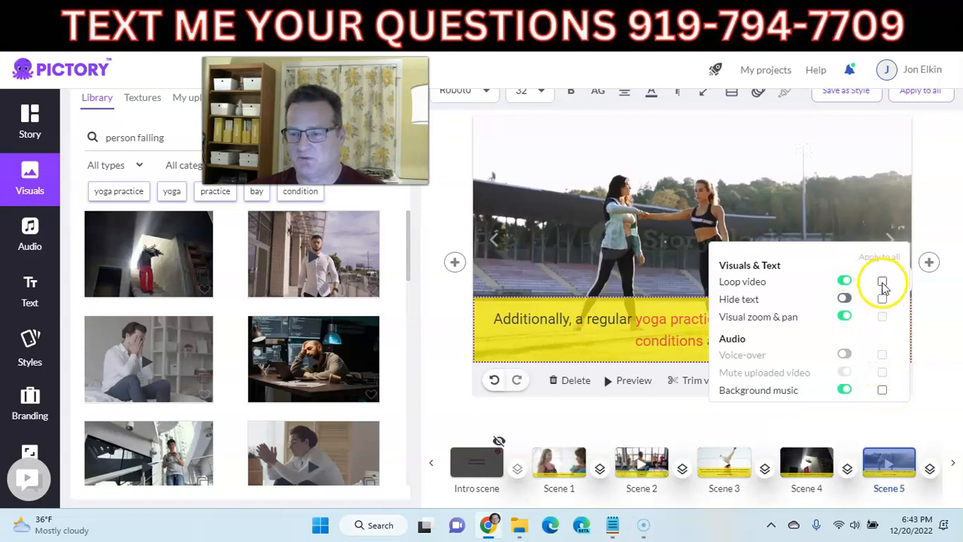
{"action": "scroll", "coordinate": [789, 354], "scroll_direction": "up", "scroll_amount": 1}
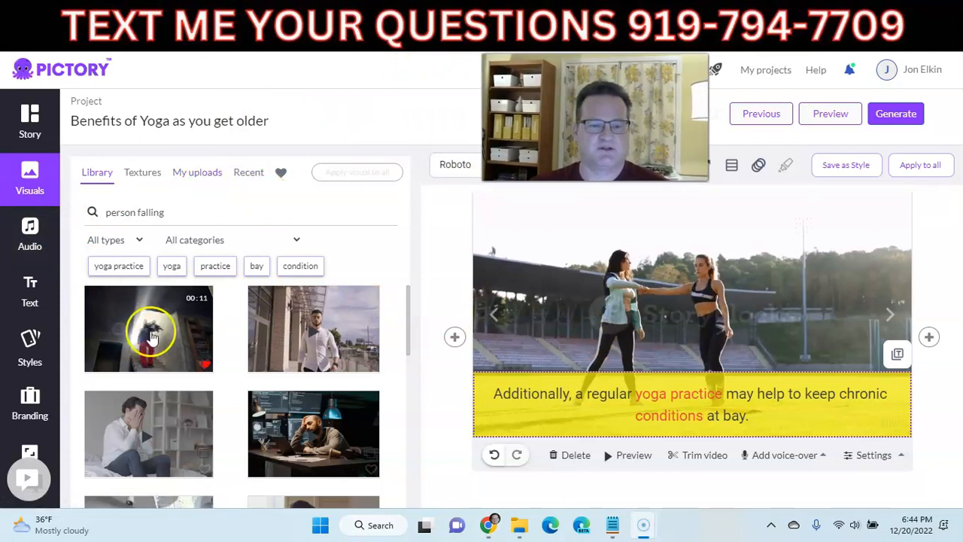
- Browse the available voice-over voices and apply the US English female voice Steffi to the video
{"action": "left_click", "coordinate": [30, 234]}
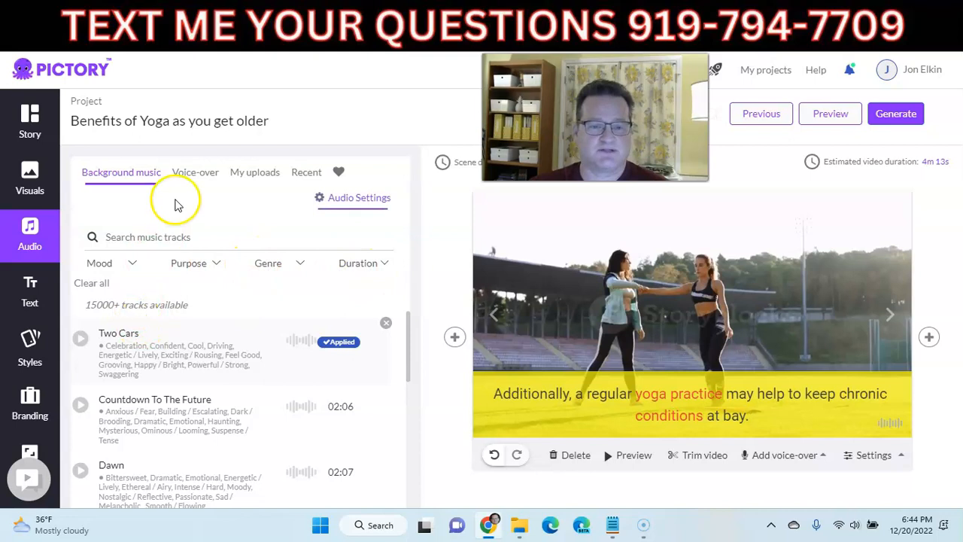
{"action": "left_click", "coordinate": [207, 183]}
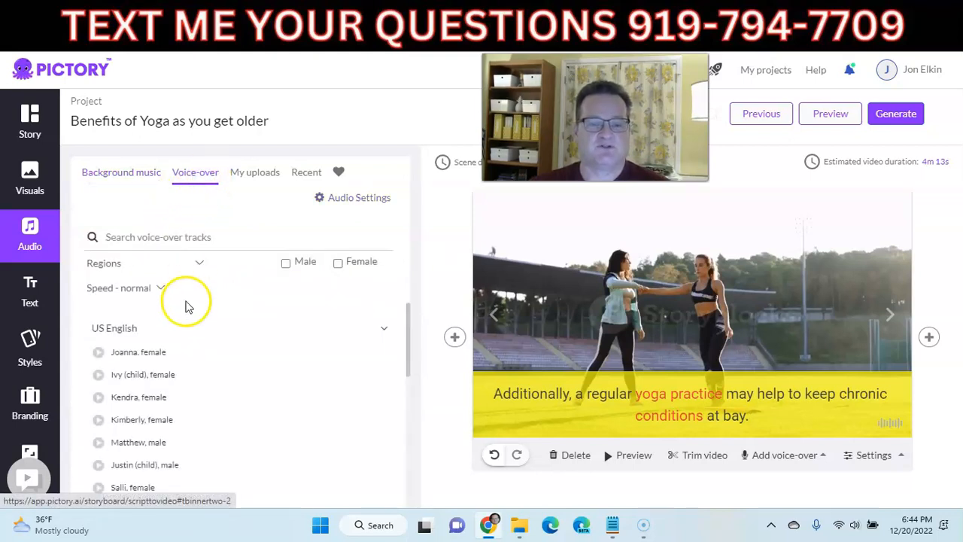
{"action": "scroll", "coordinate": [247, 319], "scroll_direction": "down", "scroll_amount": 5}
{"action": "scroll", "coordinate": [213, 357], "scroll_direction": "down", "scroll_amount": 10}
{"action": "scroll", "coordinate": [211, 363], "scroll_direction": "down", "scroll_amount": 5}
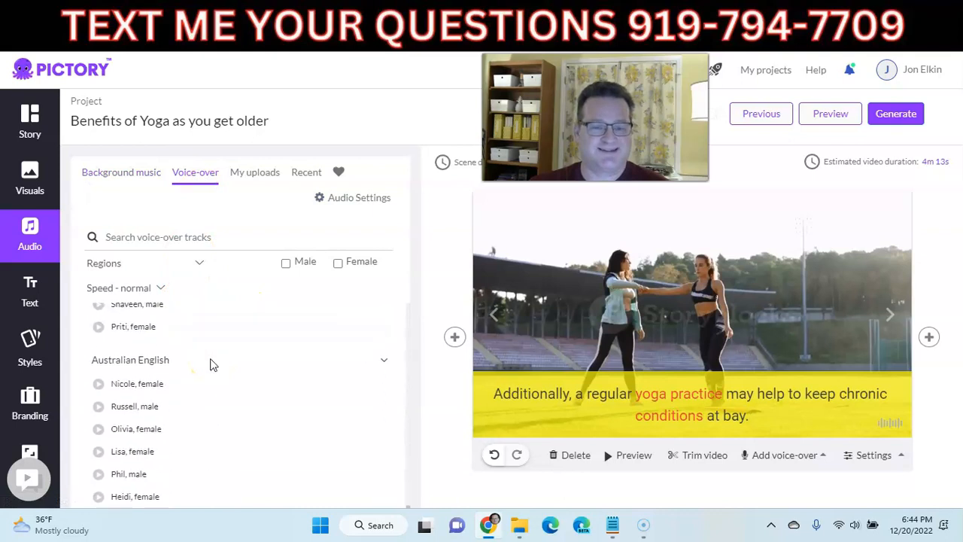
{"action": "scroll", "coordinate": [181, 301], "scroll_direction": "up", "scroll_amount": 2}
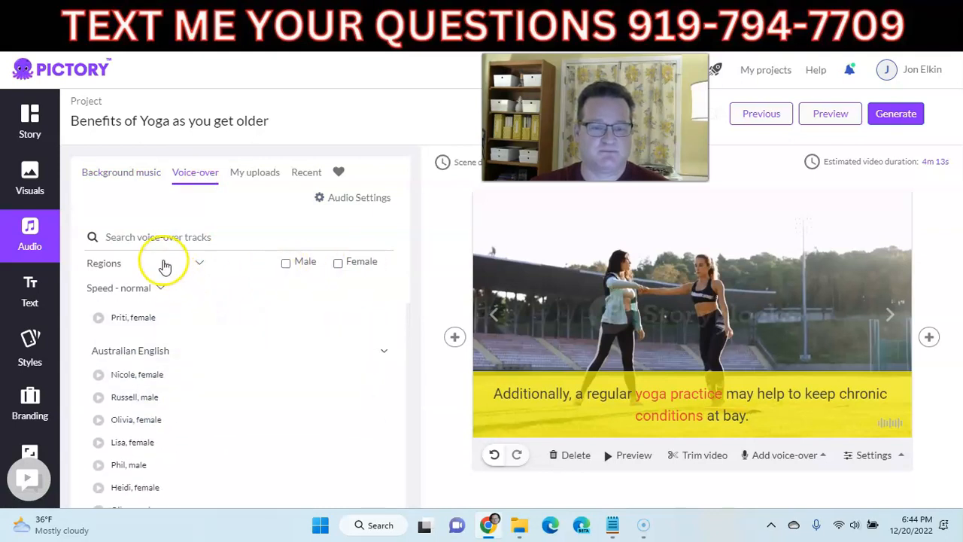
{"action": "scroll", "coordinate": [172, 380], "scroll_direction": "up", "scroll_amount": 10}
{"action": "scroll", "coordinate": [171, 377], "scroll_direction": "up", "scroll_amount": 1}
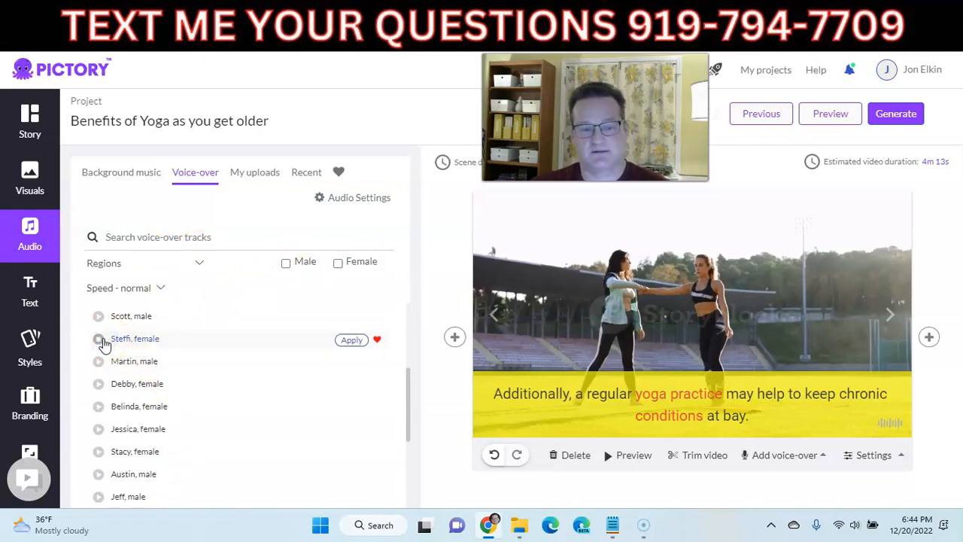
{"action": "left_click", "coordinate": [353, 342]}
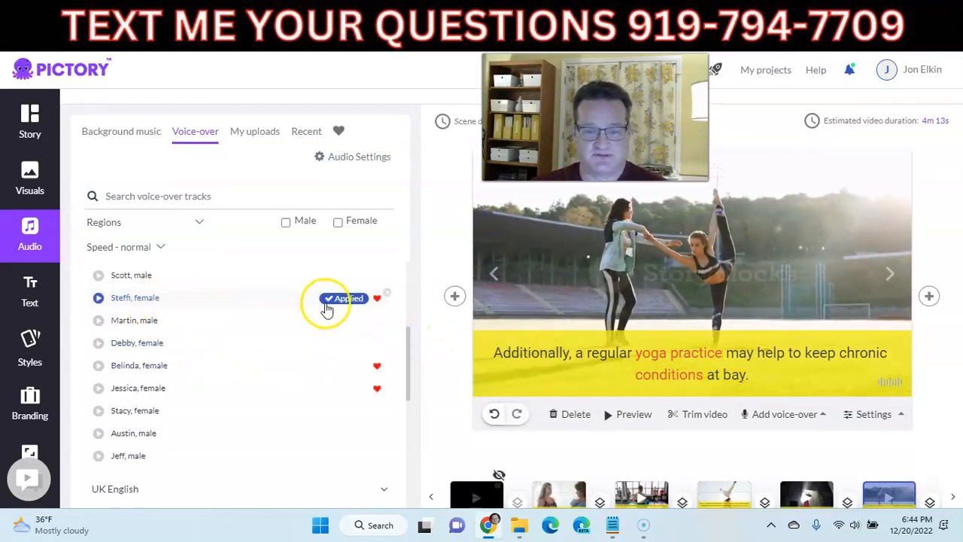
- Set the background music volume to 5% in the audio settings and return to the voice-over list
{"action": "scroll", "coordinate": [467, 302], "scroll_direction": "up", "scroll_amount": 1}
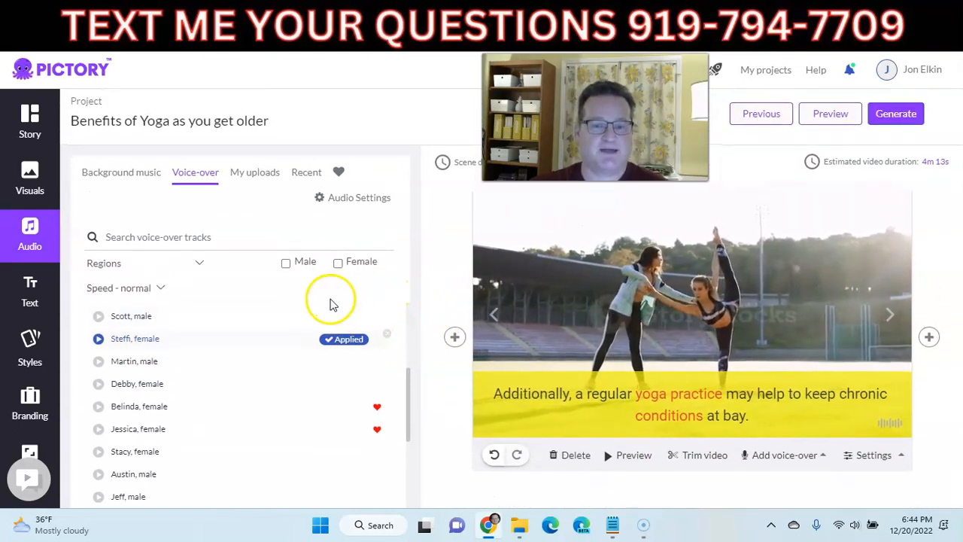
{"action": "left_click", "coordinate": [347, 207]}
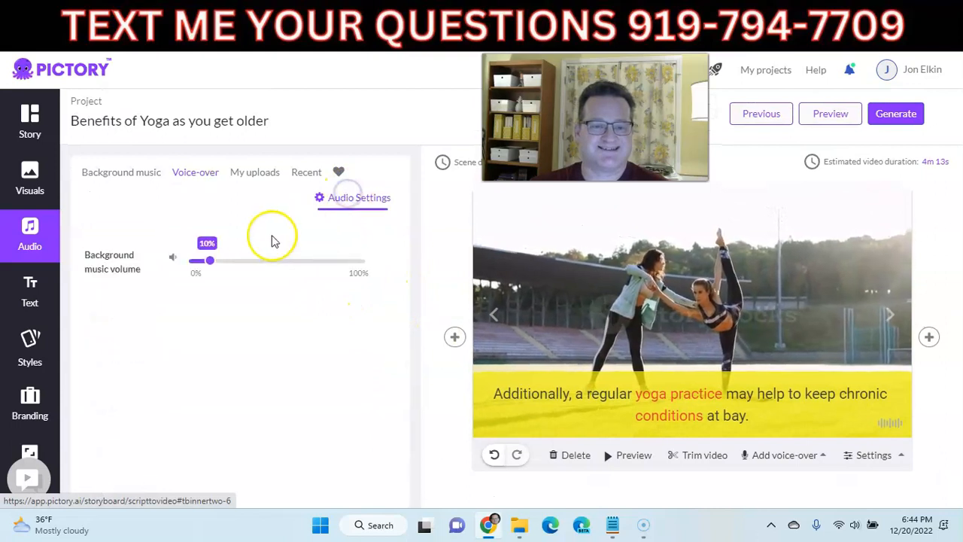
{"action": "left_click_drag", "start_coordinate": [209, 267], "coordinate": [198, 265]}
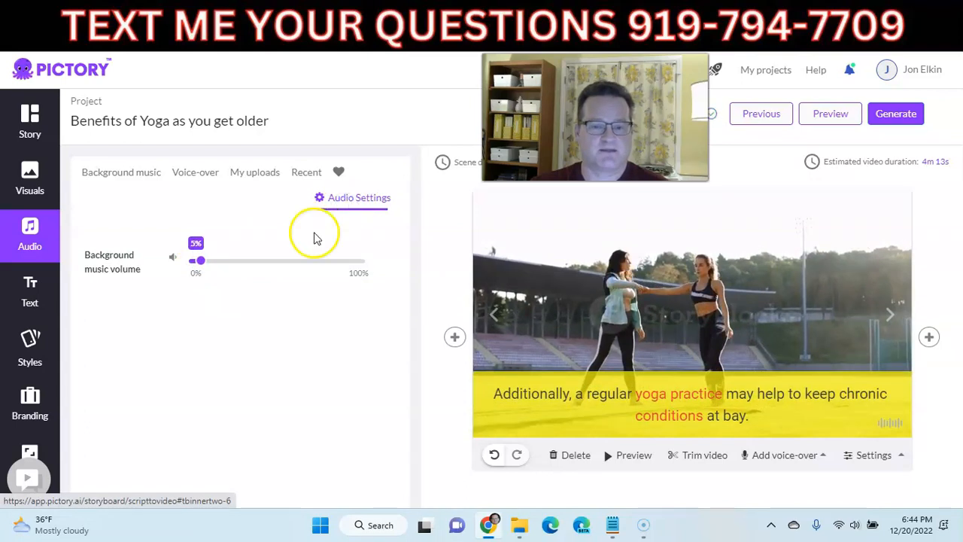
{"action": "left_click", "coordinate": [192, 173]}
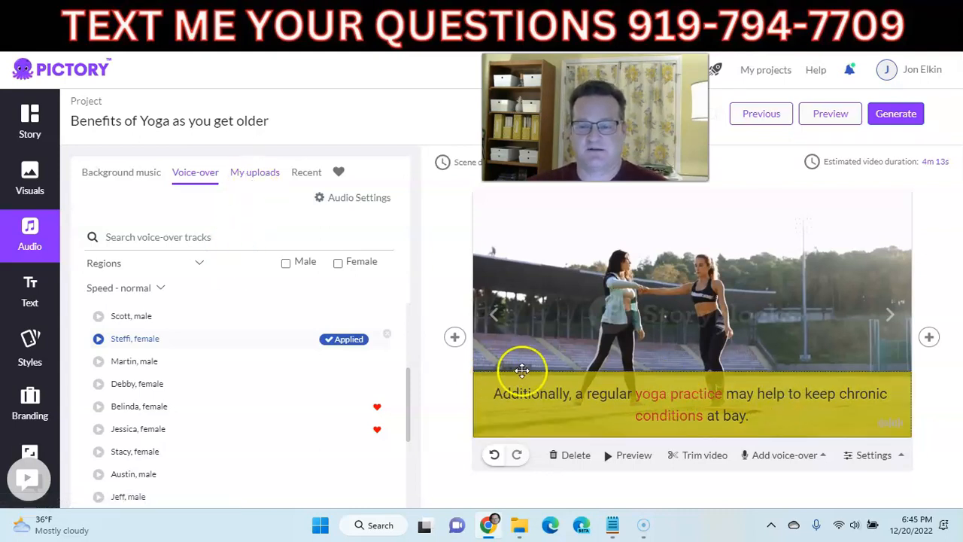
- Review the text formats, the Metro Caption template styles, and the intro and scene branding options
{"action": "left_click", "coordinate": [27, 293]}
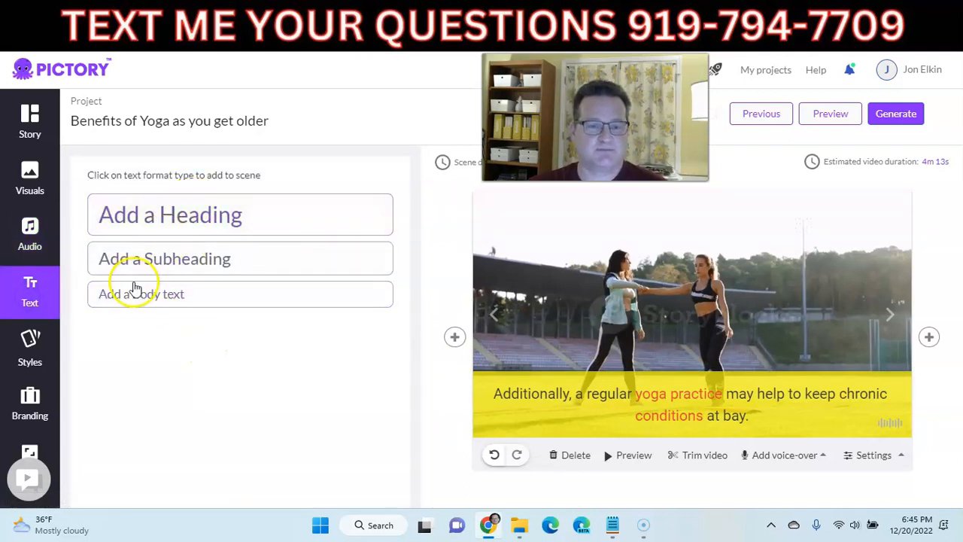
{"action": "left_click", "coordinate": [30, 342]}
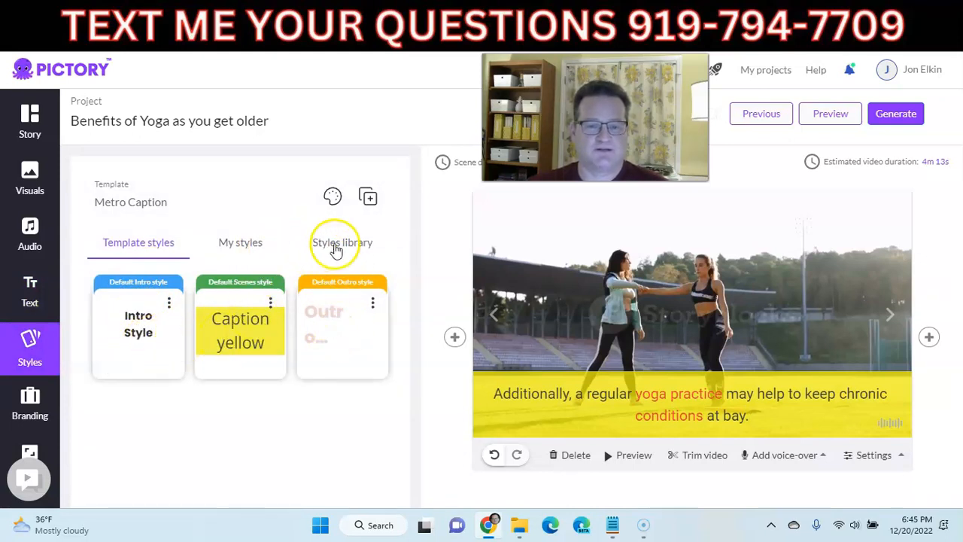
{"action": "left_click", "coordinate": [168, 302]}
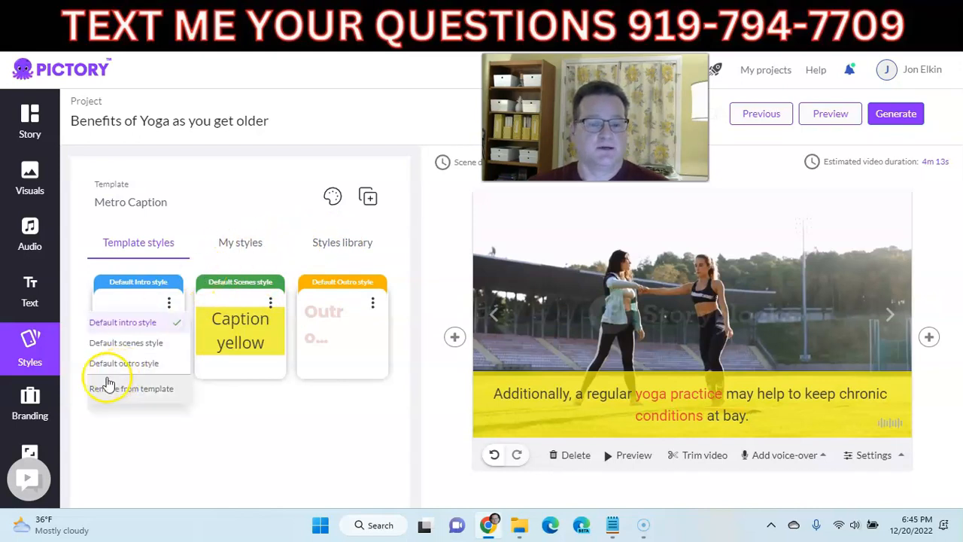
{"action": "left_click", "coordinate": [30, 402]}
{"action": "scroll", "coordinate": [203, 340], "scroll_direction": "down", "scroll_amount": 3}
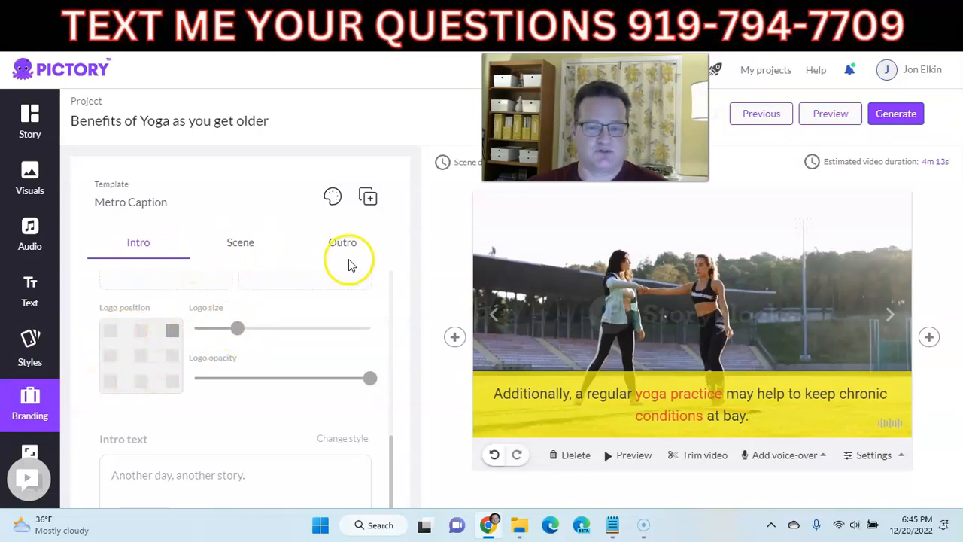
{"action": "left_click", "coordinate": [239, 244]}
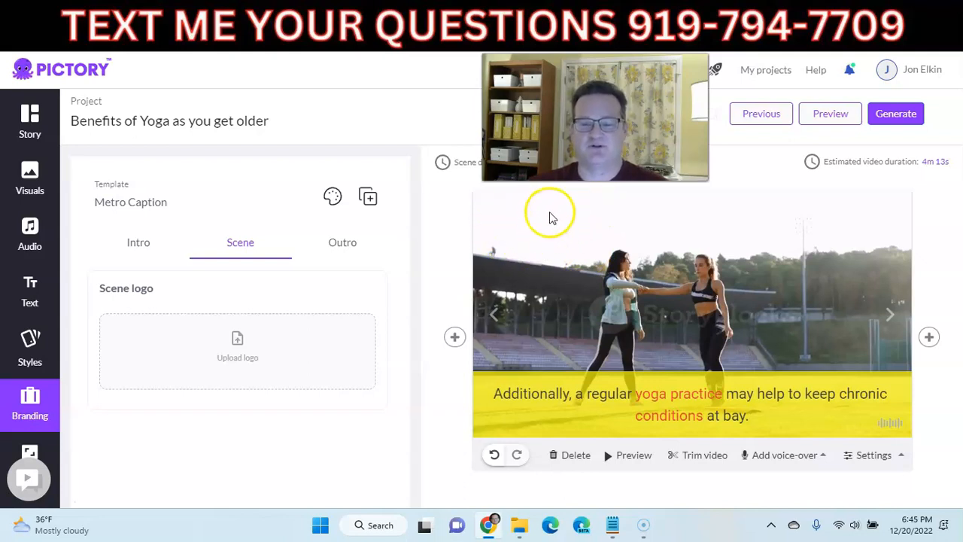
{"action": "scroll", "coordinate": [75, 361], "scroll_direction": "down", "scroll_amount": 1}
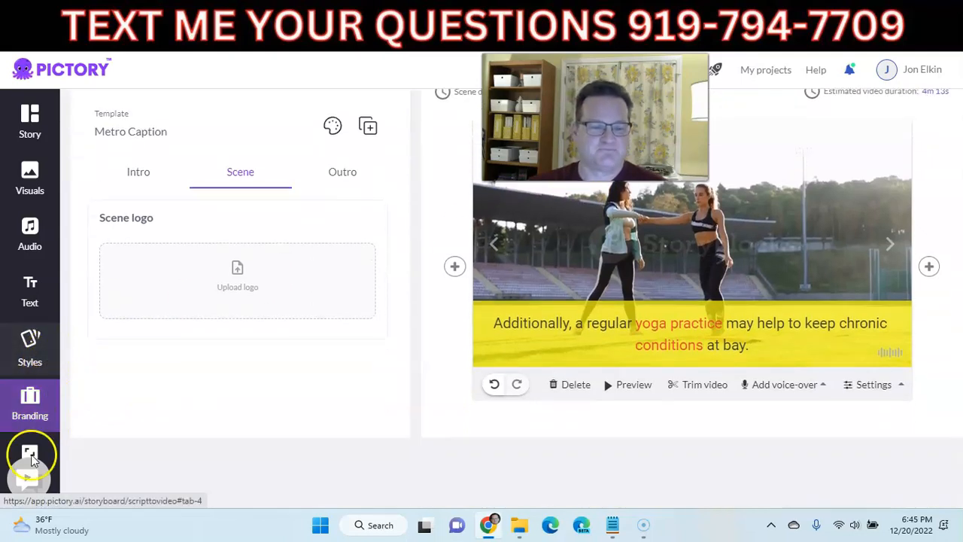
- Set the video resolution to 1080p, keeping the 16:9 landscape format
{"action": "left_click", "coordinate": [30, 451]}
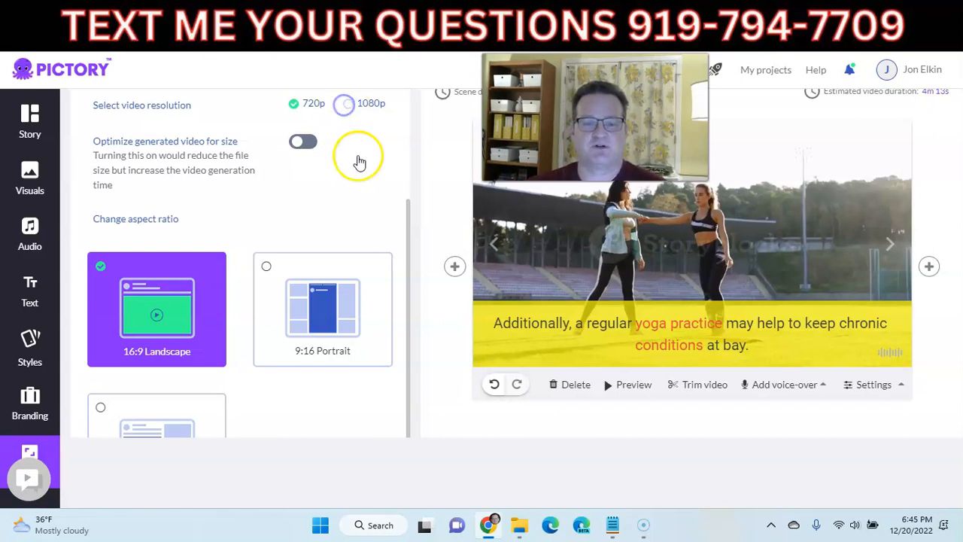
{"action": "left_click", "coordinate": [346, 105]}
{"action": "scroll", "coordinate": [348, 248], "scroll_direction": "up", "scroll_amount": 1}
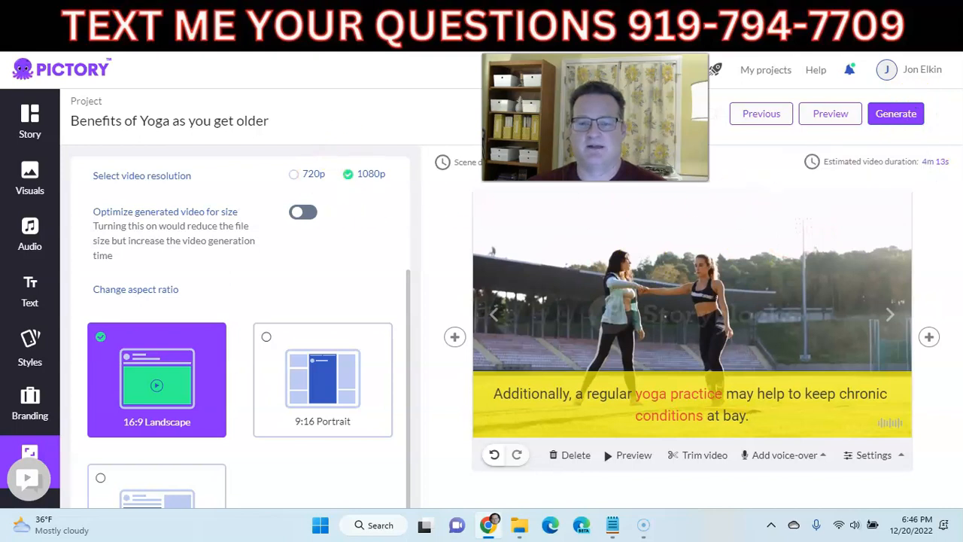
{"action": "mouse_move", "coordinate": [871, 117]}
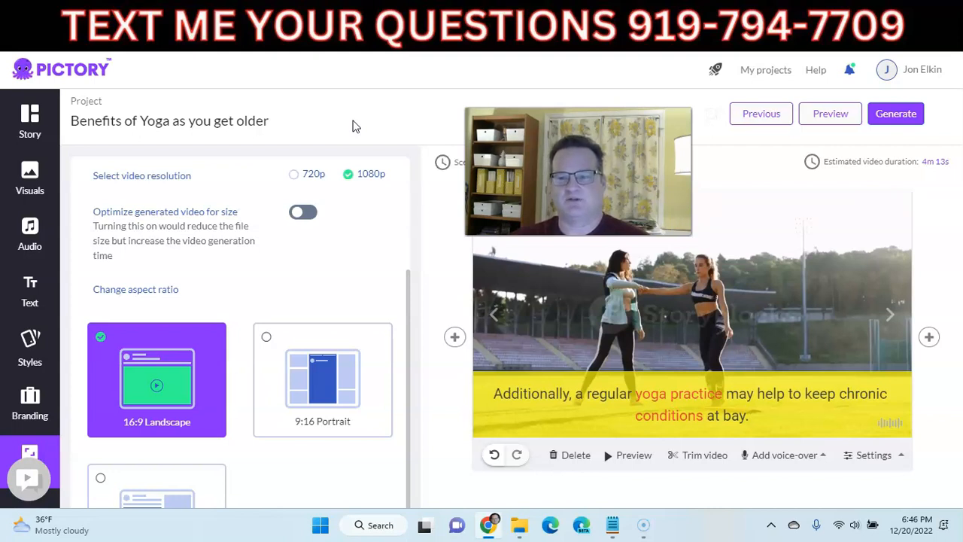
- Switch to the ClickBank marketplace to look at the yoga offers and return to the Pictory project
{"action": "left_click", "coordinate": [566, 17]}
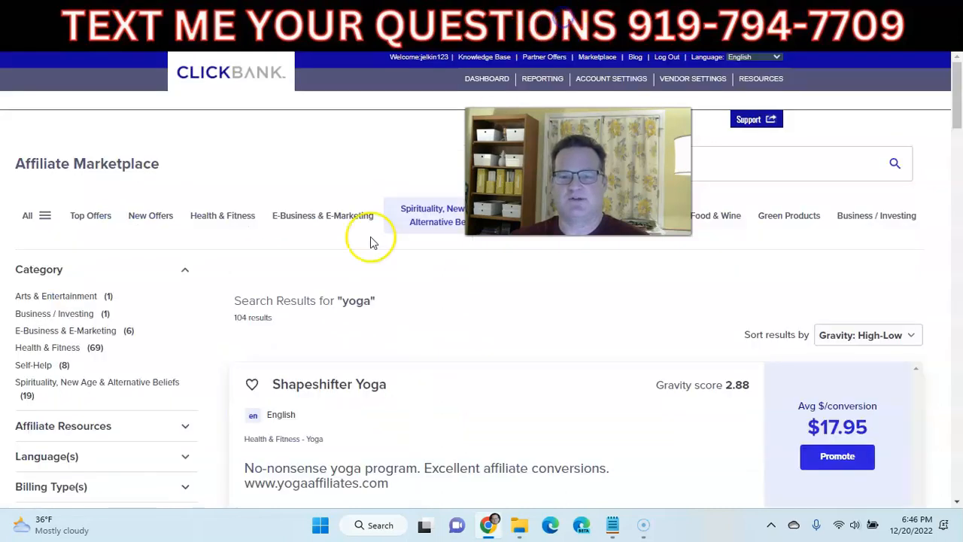
{"action": "left_click", "coordinate": [481, 22]}
{"action": "left_click", "coordinate": [516, 26]}
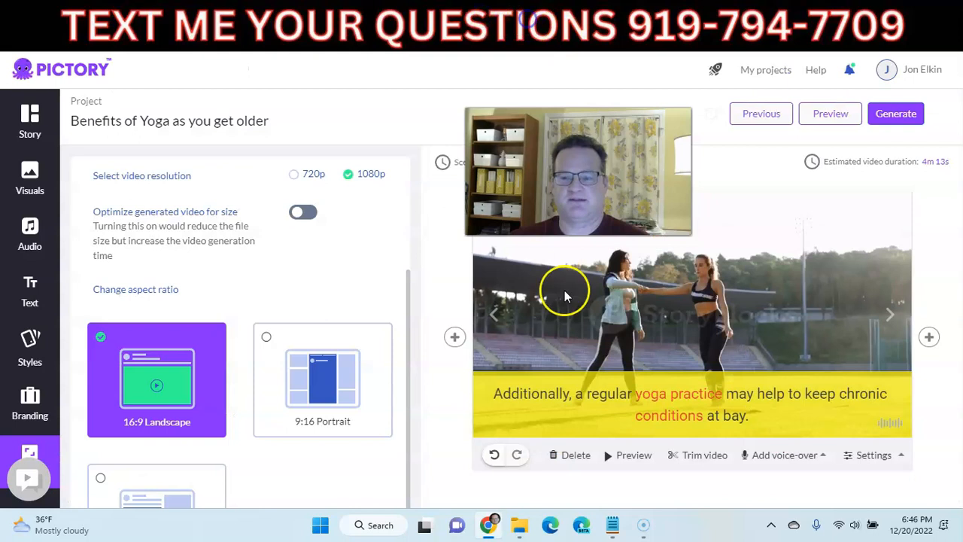
- Insert a text-only scene after scene 34, at the end of the story
{"action": "scroll", "coordinate": [752, 421], "scroll_direction": "down", "scroll_amount": 1}
{"action": "left_click", "coordinate": [30, 120]}
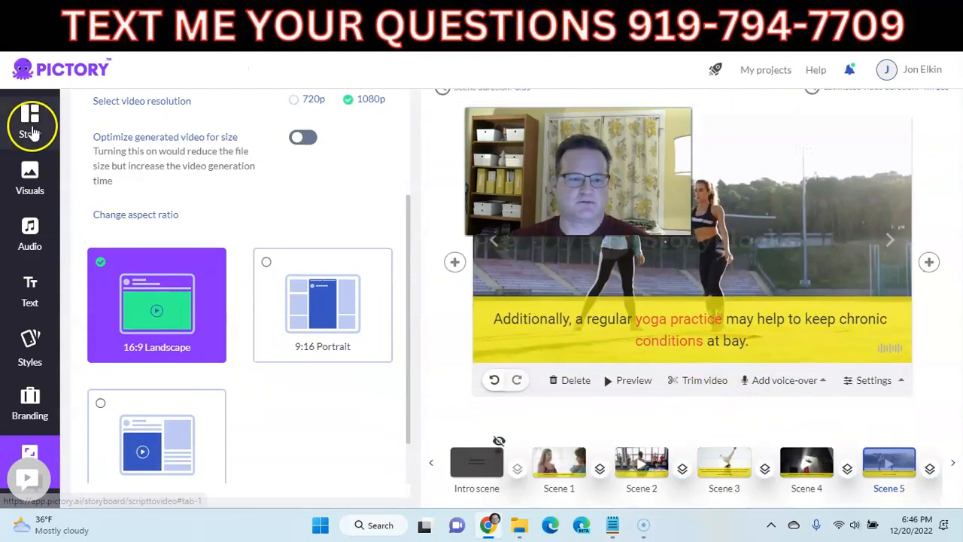
{"action": "scroll", "coordinate": [184, 282], "scroll_direction": "down", "scroll_amount": 20}
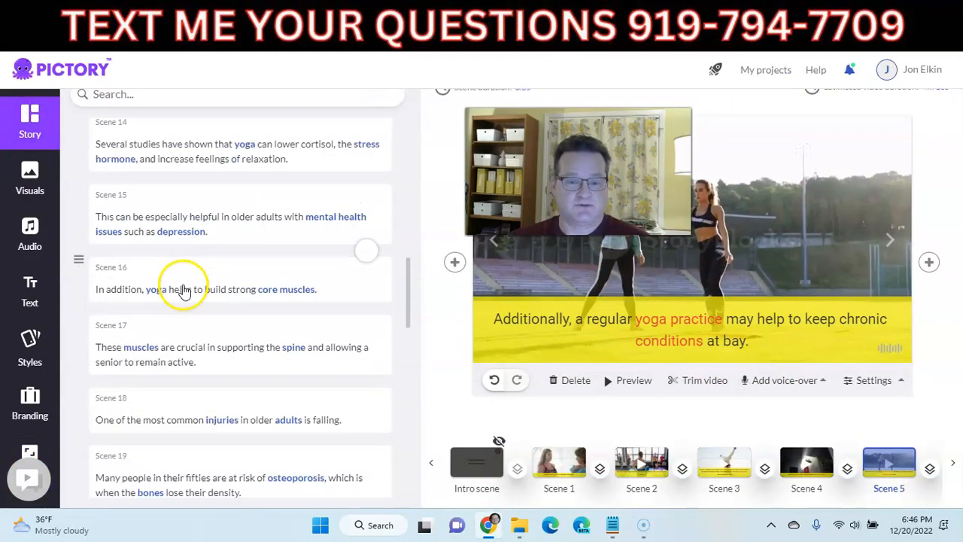
{"action": "left_click", "coordinate": [157, 452]}
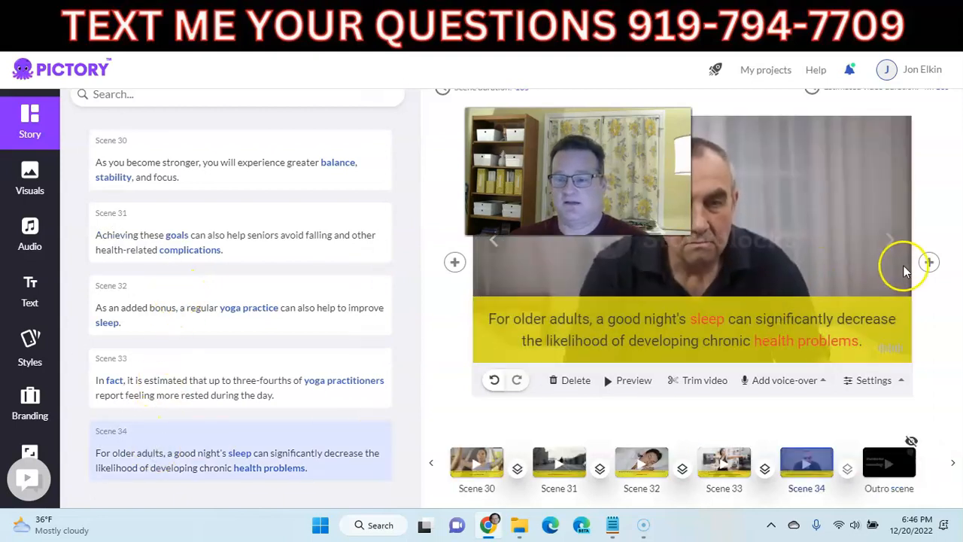
{"action": "left_click", "coordinate": [928, 261]}
{"action": "mouse_move", "coordinate": [933, 263]}
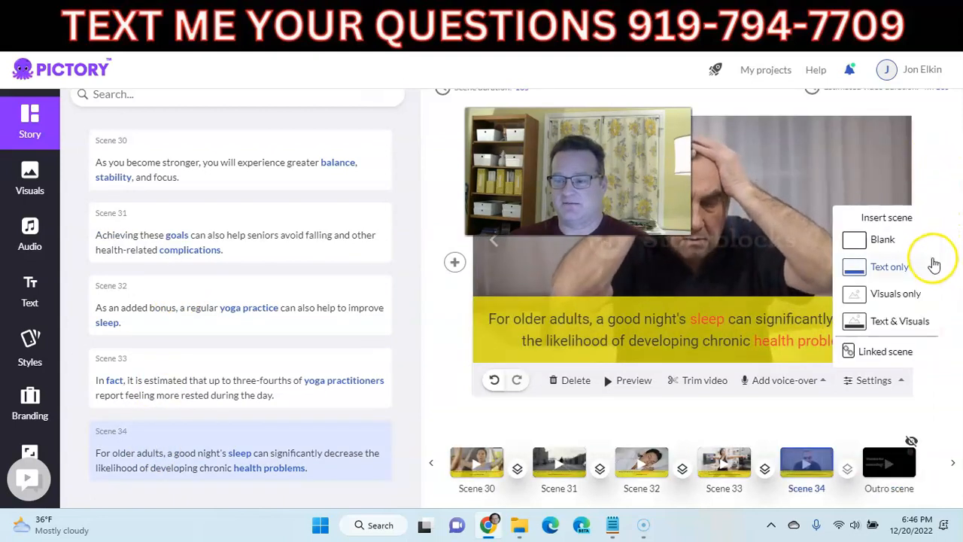
{"action": "left_click", "coordinate": [894, 269]}
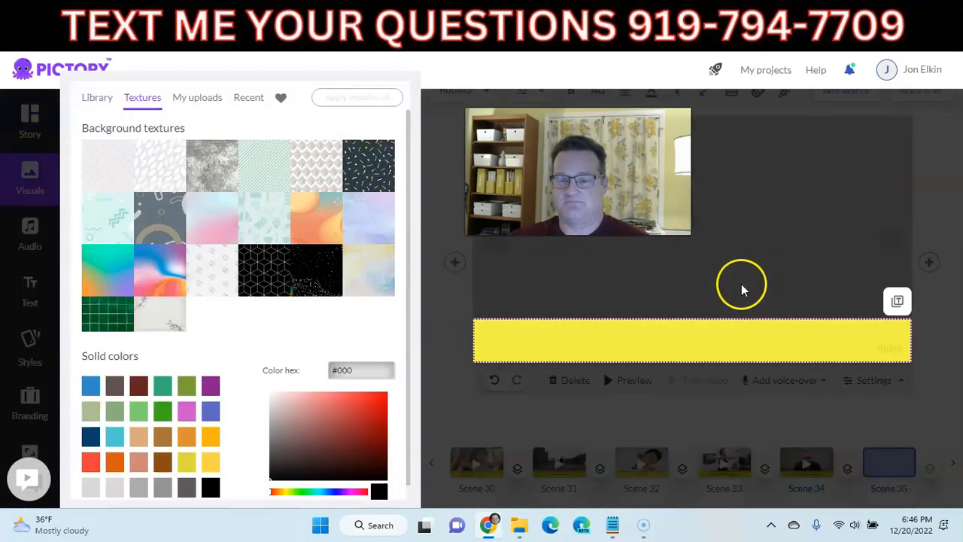
- Caption the new last scene "See link in description for awesome Yoga Burn course..." and apply the blue, pink and orange gradient texture as its background
{"action": "left_click", "coordinate": [665, 339]}
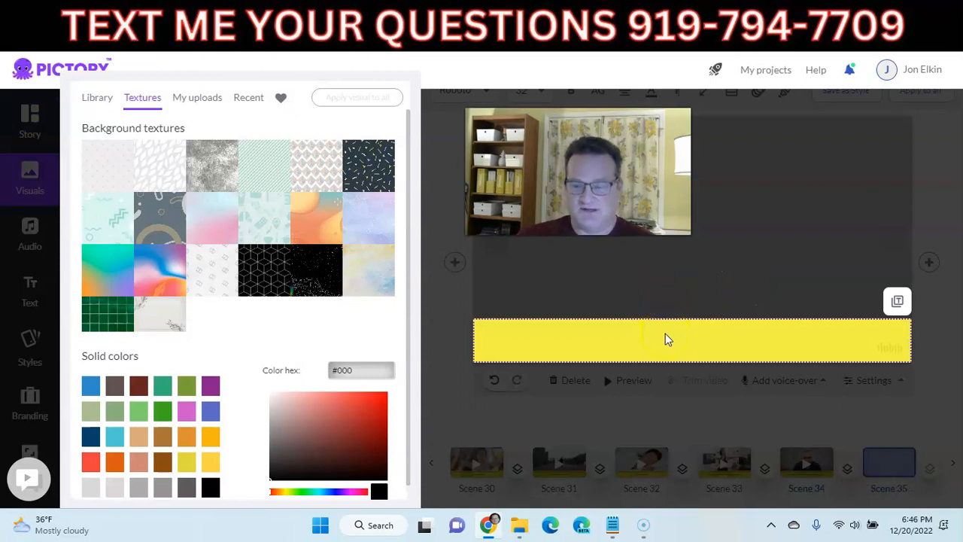
{"action": "type", "text": "See lin"}
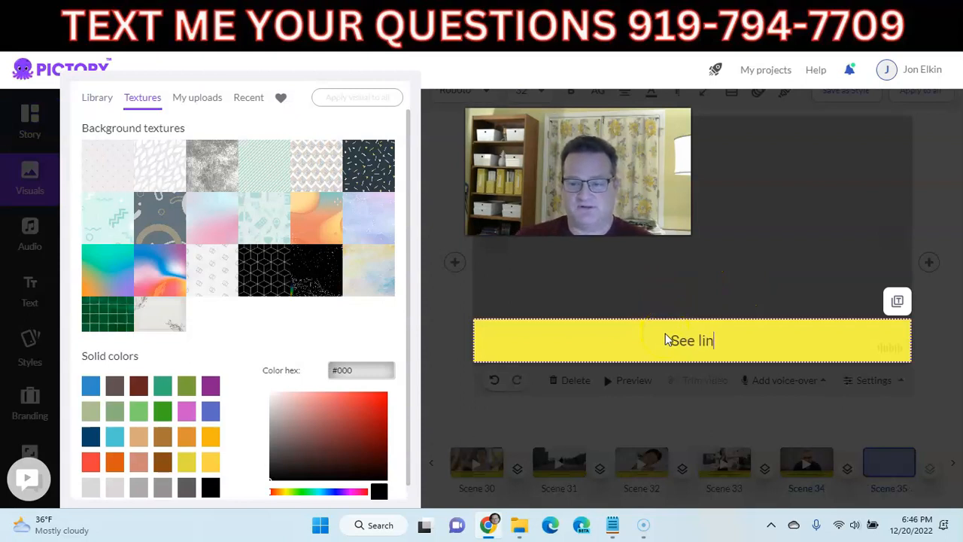
{"action": "type", "text": "k in descrip"}
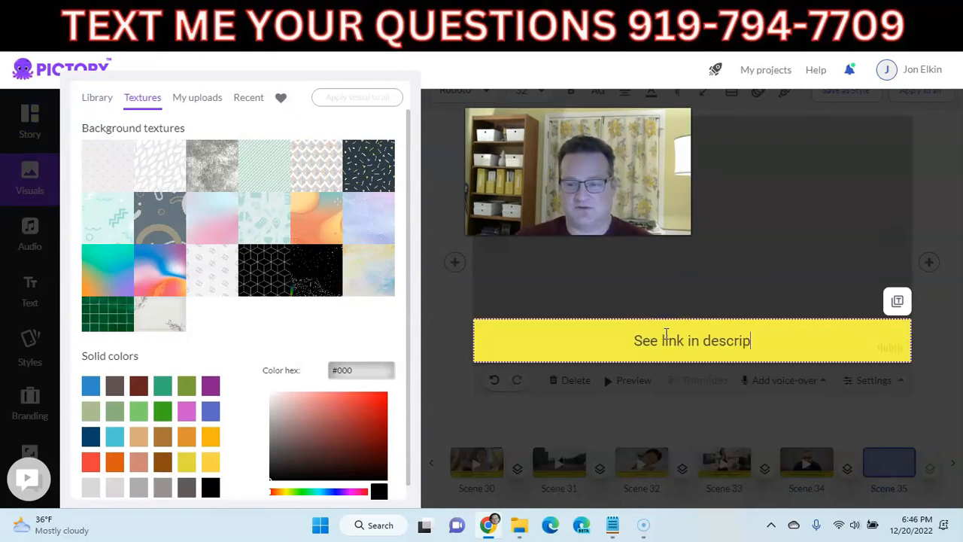
{"action": "type", "text": "tion for awesome Yoga Burn course..."}
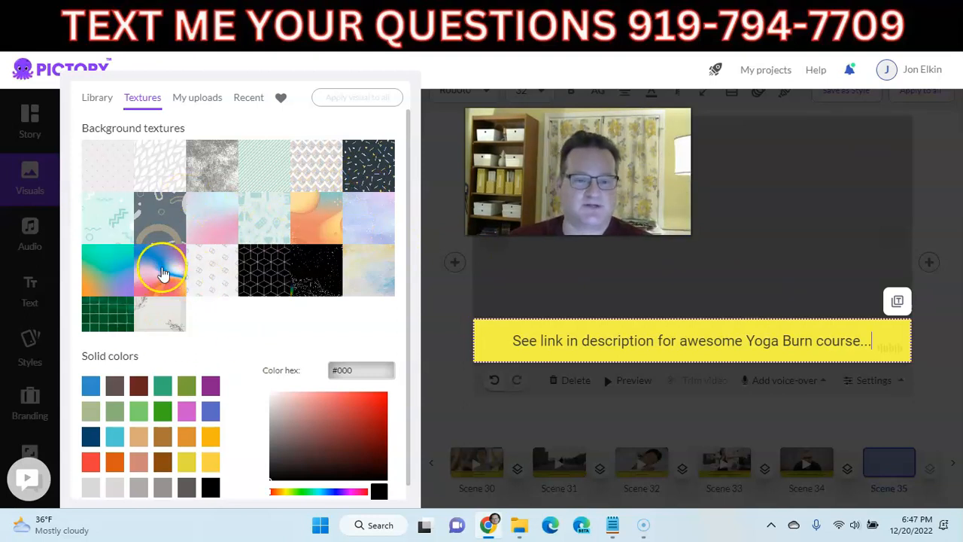
{"action": "left_click", "coordinate": [160, 271]}
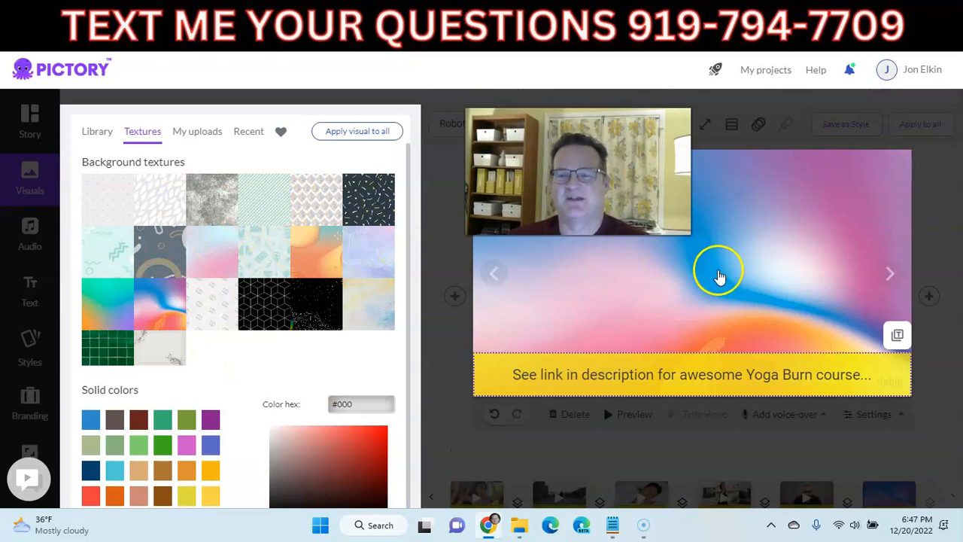